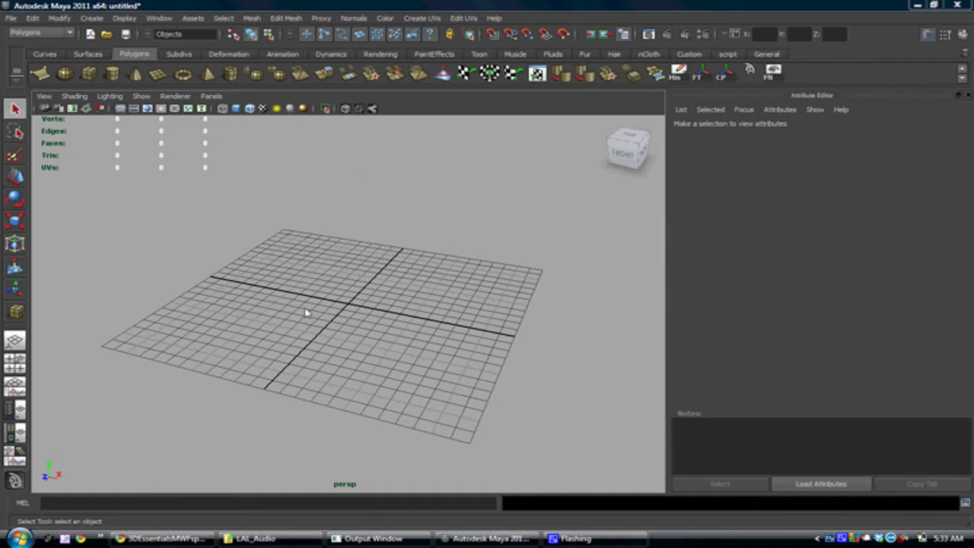
pyautogui.keyDown('alt'); pyautogui.moveTo(419, 337); pyautogui.dragTo(367, 310); pyautogui.keyUp('alt')
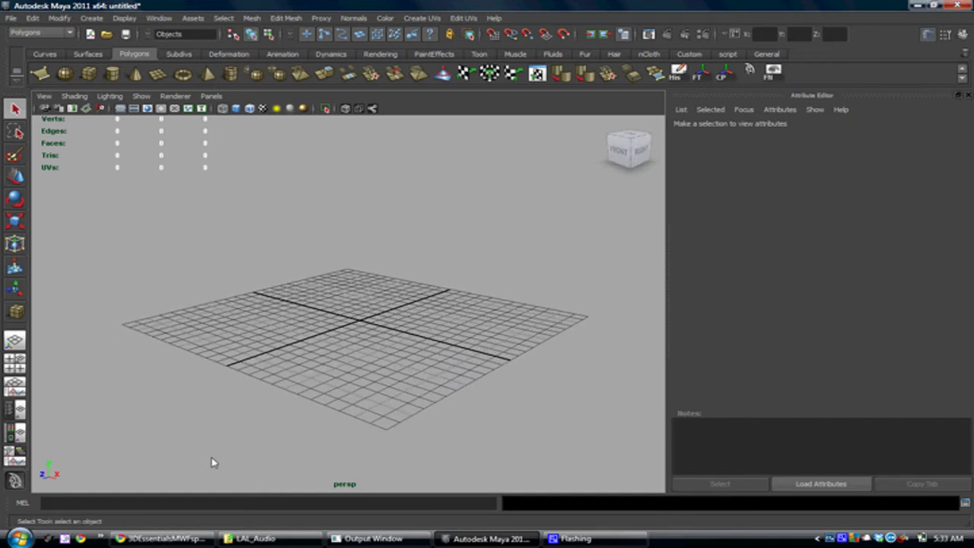
# - Switch to Chrome and save the side-view pig image from the Pig Images post to the Desktop as PigSide.png
pyautogui.click(161, 538)
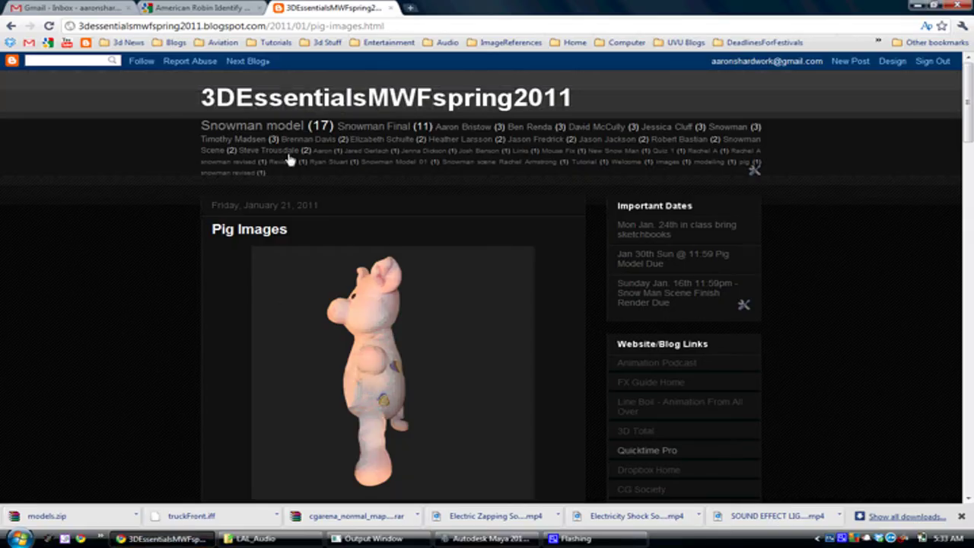
pyautogui.scroll(-1, 518, 213)
pyautogui.rightClick(404, 282)
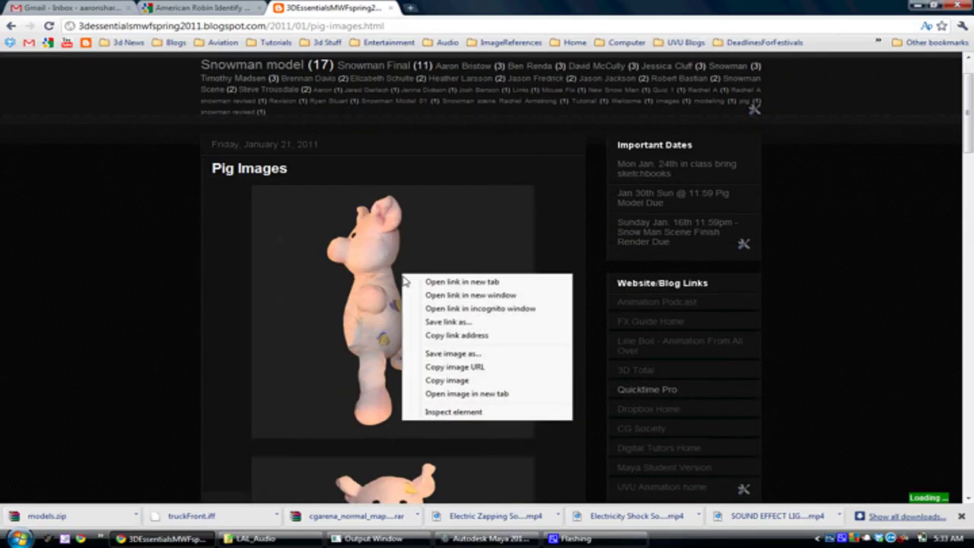
pyautogui.click(432, 353)
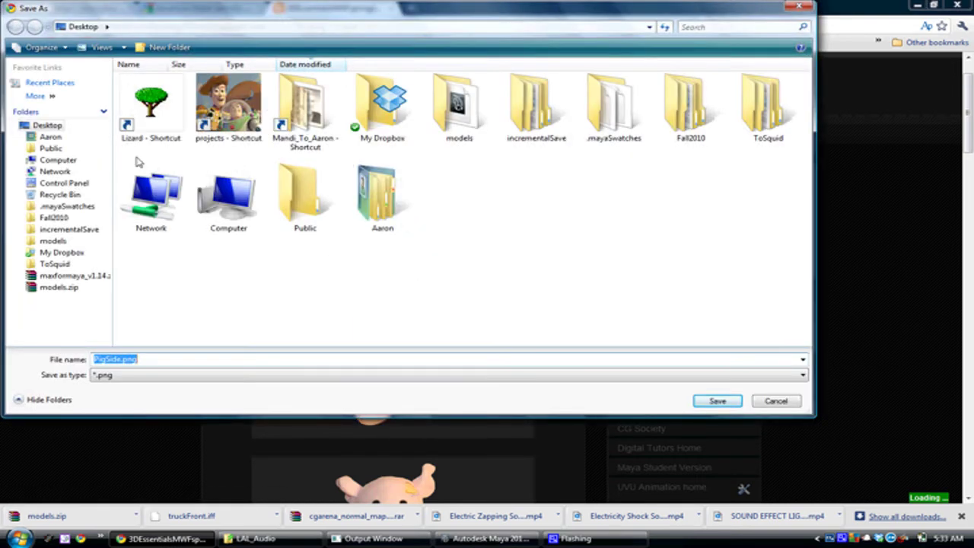
pyautogui.click(717, 402)
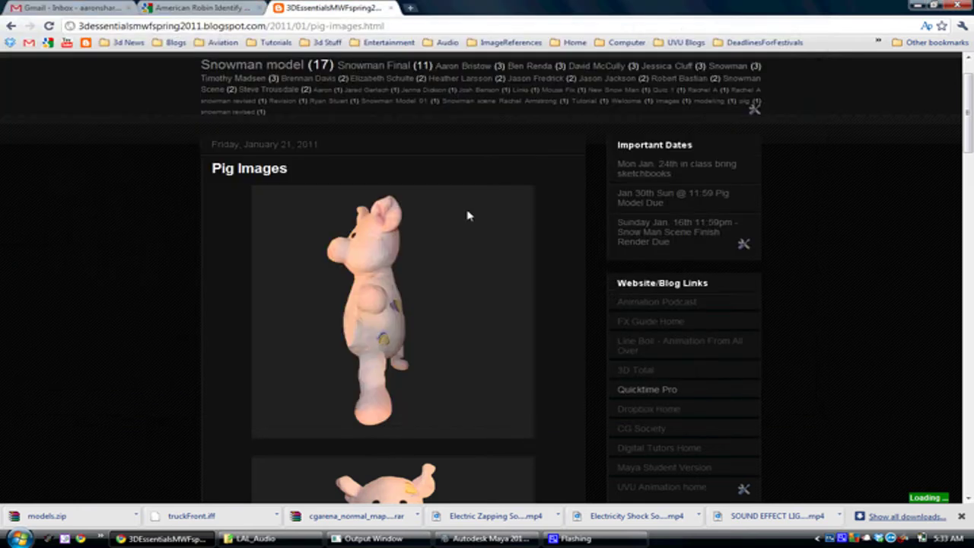
pyautogui.scroll(-3, 469, 256)
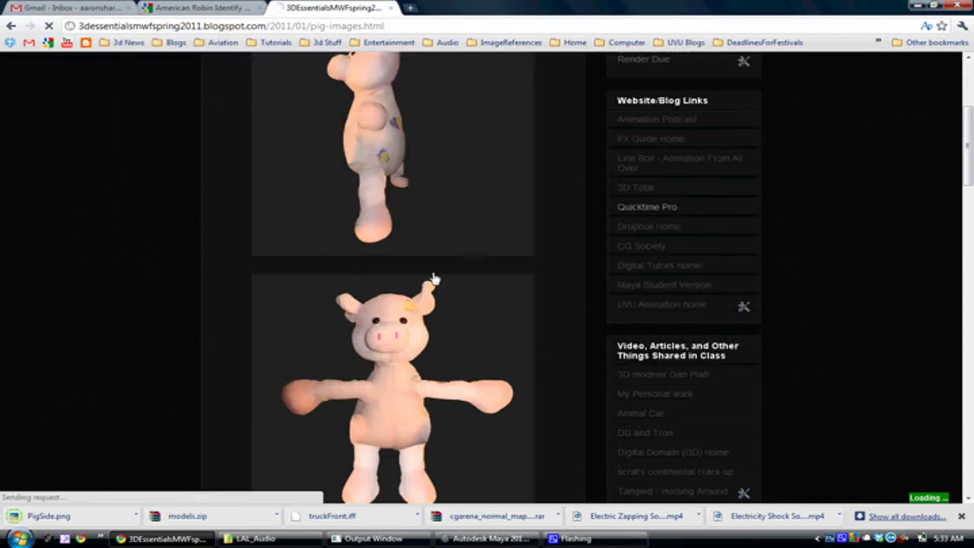
pyautogui.rightClick(843, 537)
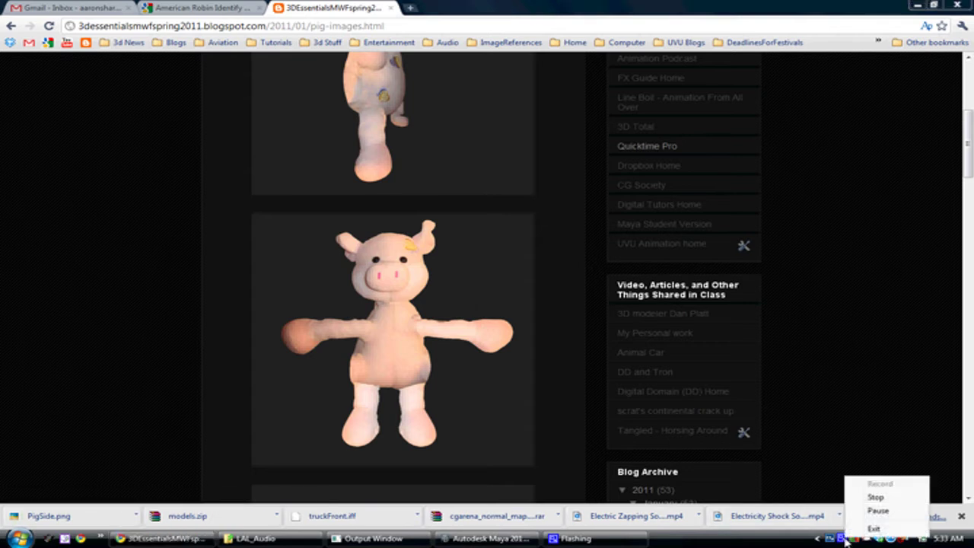
pyautogui.click(877, 510)
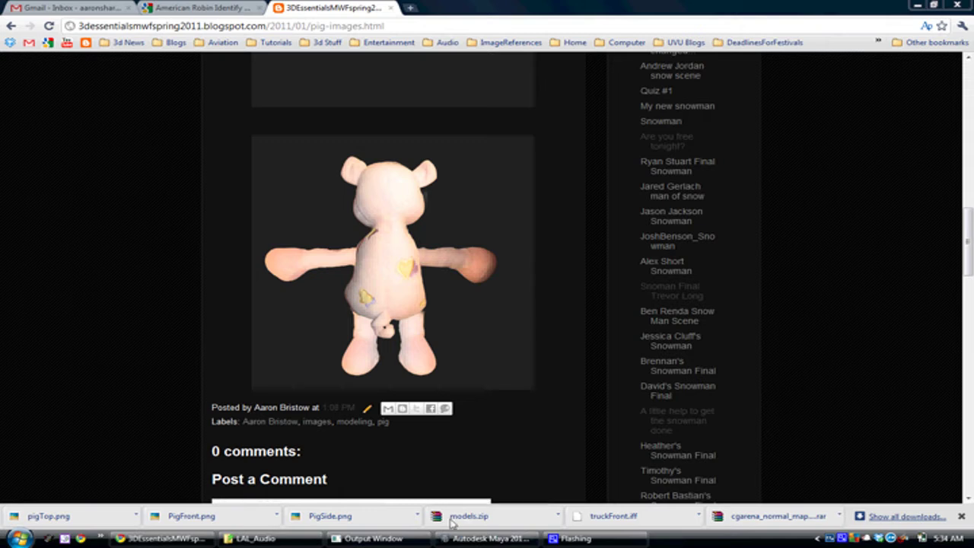
# - Switch to Maya and change the single perspective view to the four-view layout
pyautogui.click(491, 539)
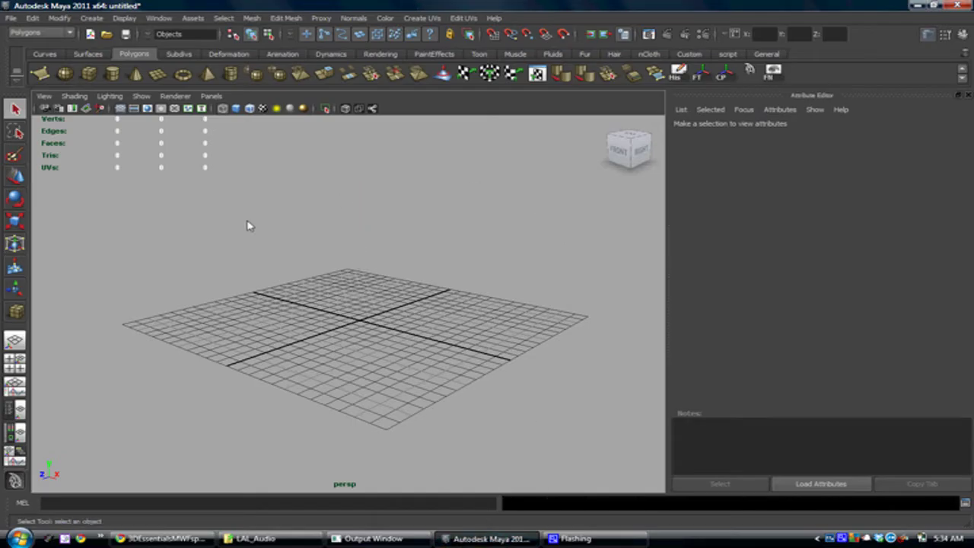
pyautogui.press('space')
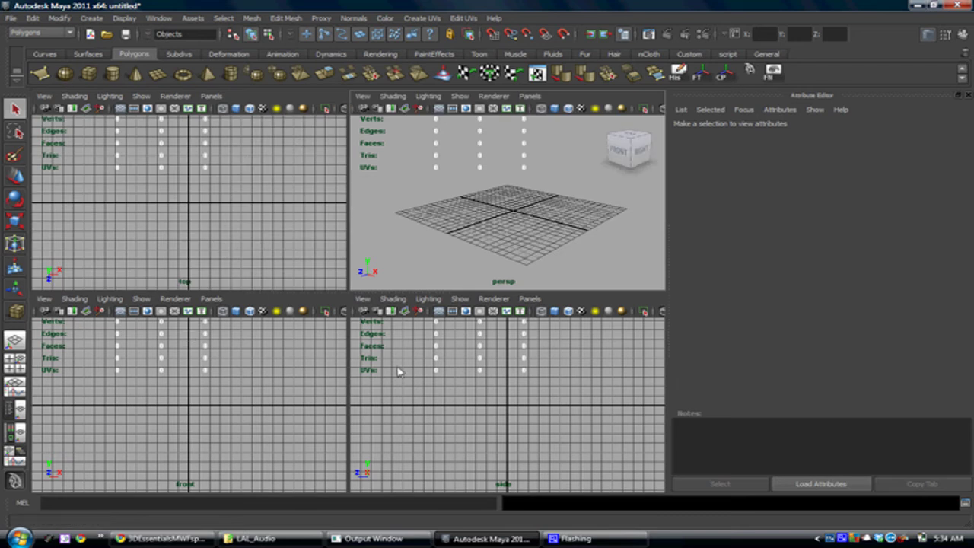
pyautogui.click(15, 364)
# - Load pigTop.png from the Desktop as the image plane of the top view
pyautogui.click(87, 110)
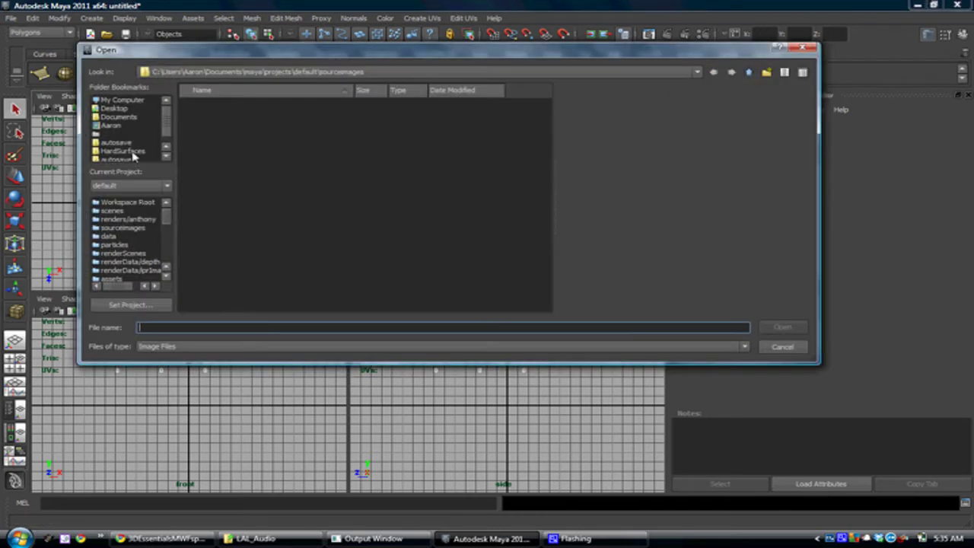
pyautogui.click(123, 101)
pyautogui.click(119, 108)
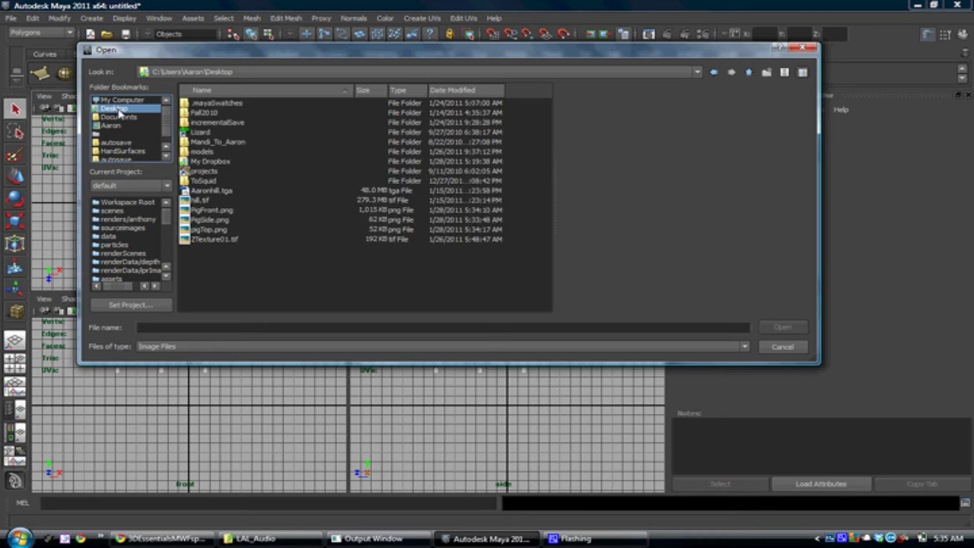
pyautogui.click(205, 229)
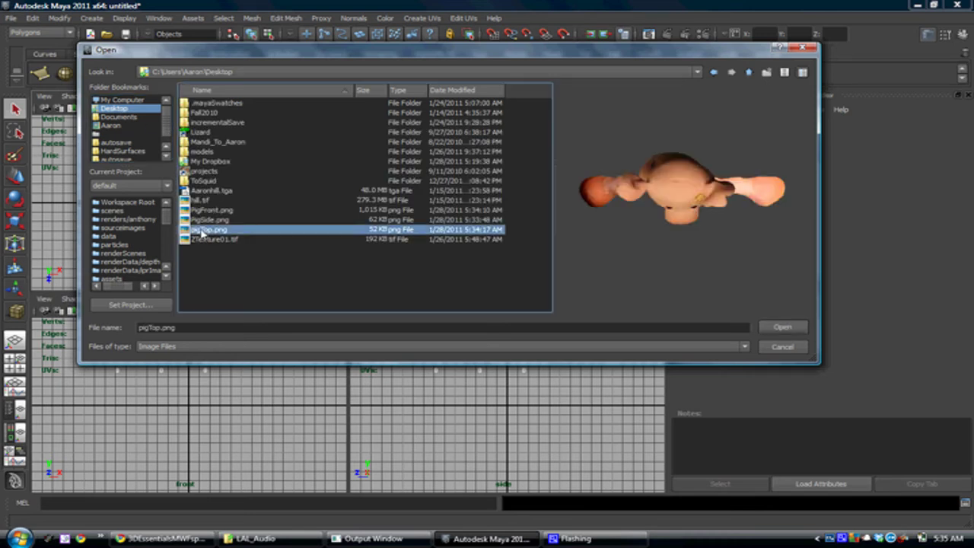
pyautogui.click(778, 333)
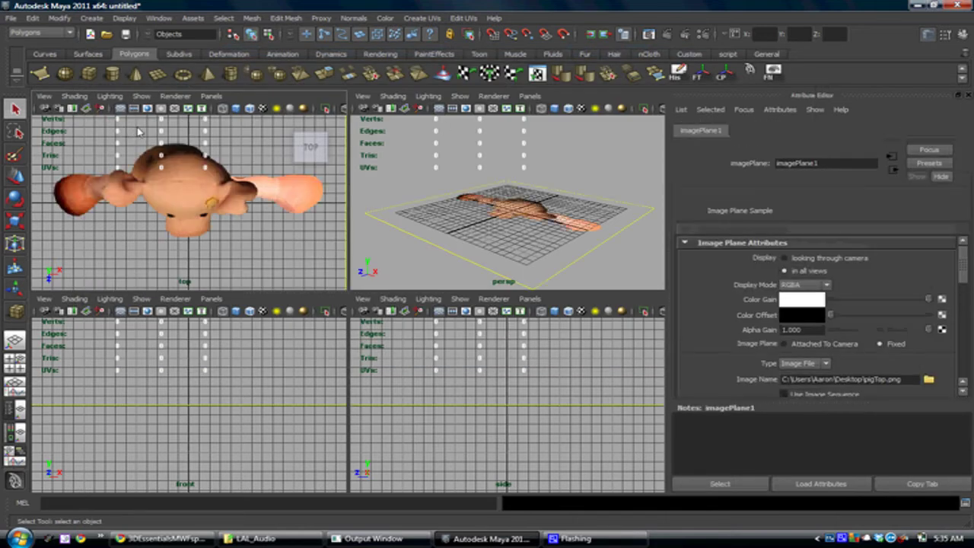
pyautogui.rightClick(842, 540)
pyautogui.click(873, 511)
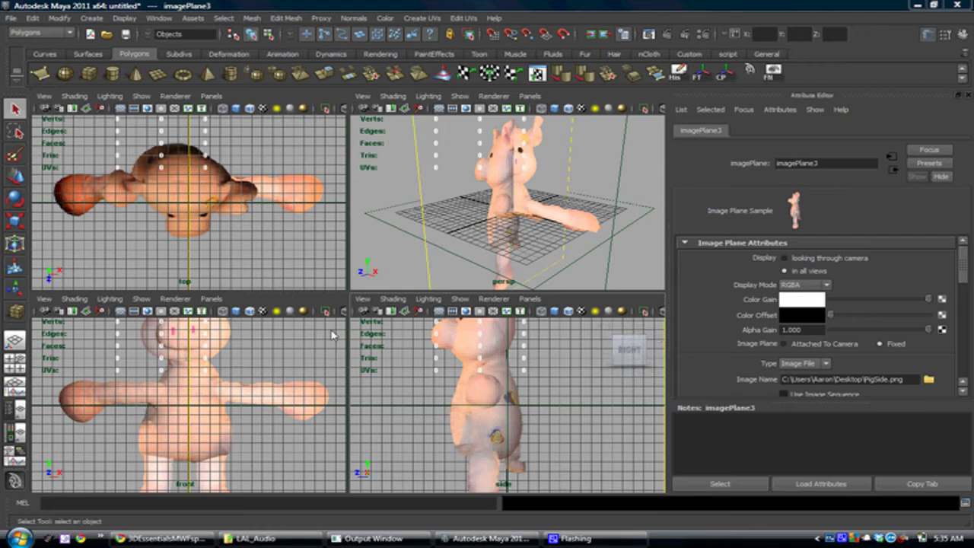
# - Raise the front view's image plane by setting the Y value of its Center to 13 in Placement Extras
pyautogui.scroll(-5, 273, 405)
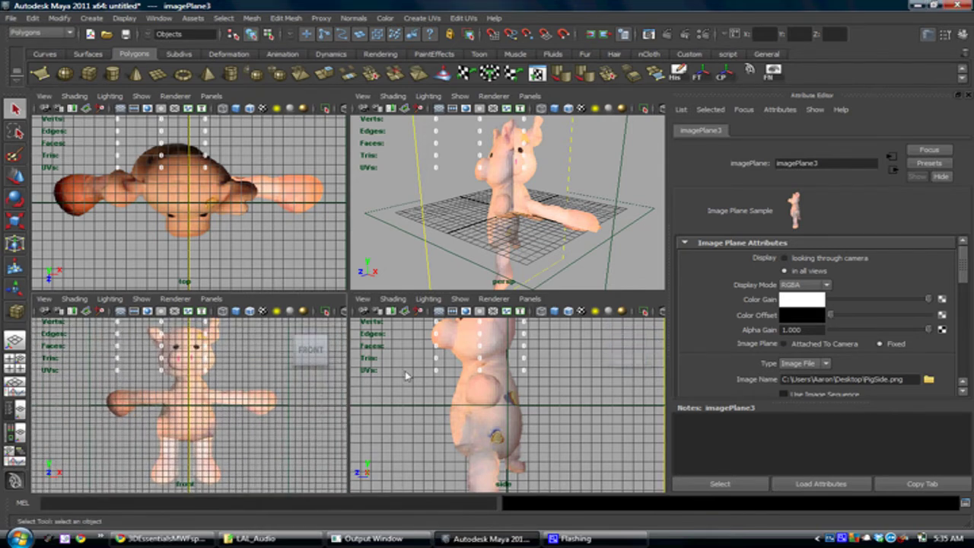
pyautogui.scroll(-5, 510, 394)
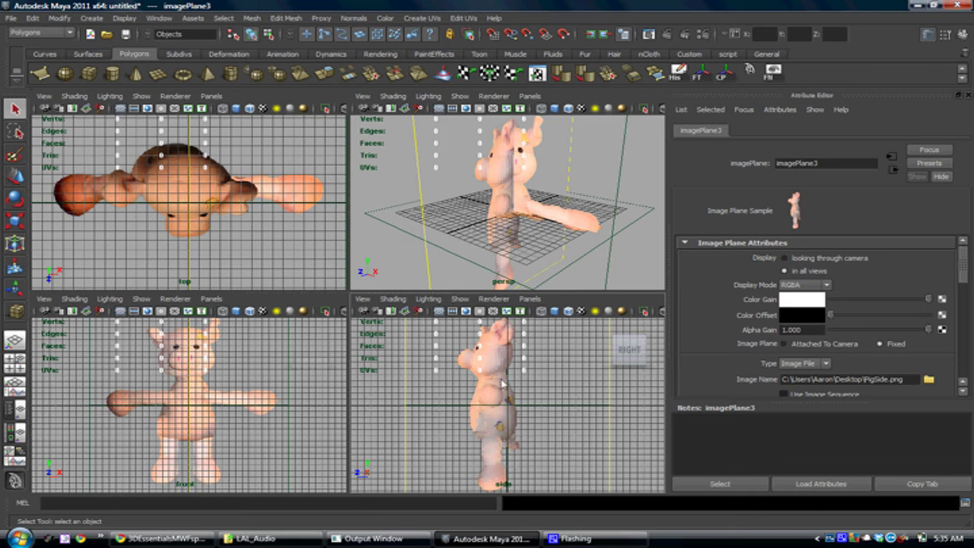
pyautogui.keyDown('alt'); pyautogui.moveTo(507, 229); pyautogui.dragTo(568, 175); pyautogui.keyUp('alt')
pyautogui.keyDown('alt'); pyautogui.moveTo(511, 234); pyautogui.dragTo(483, 243, button='right'); pyautogui.keyUp('alt')
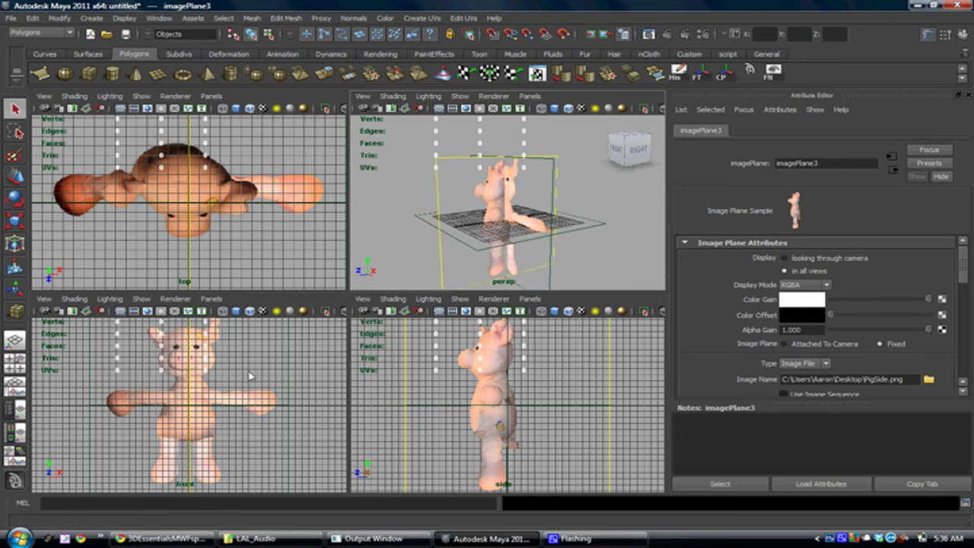
pyautogui.keyDown('alt'); pyautogui.moveTo(248, 375); pyautogui.dragTo(235, 377, button='middle'); pyautogui.keyUp('alt')
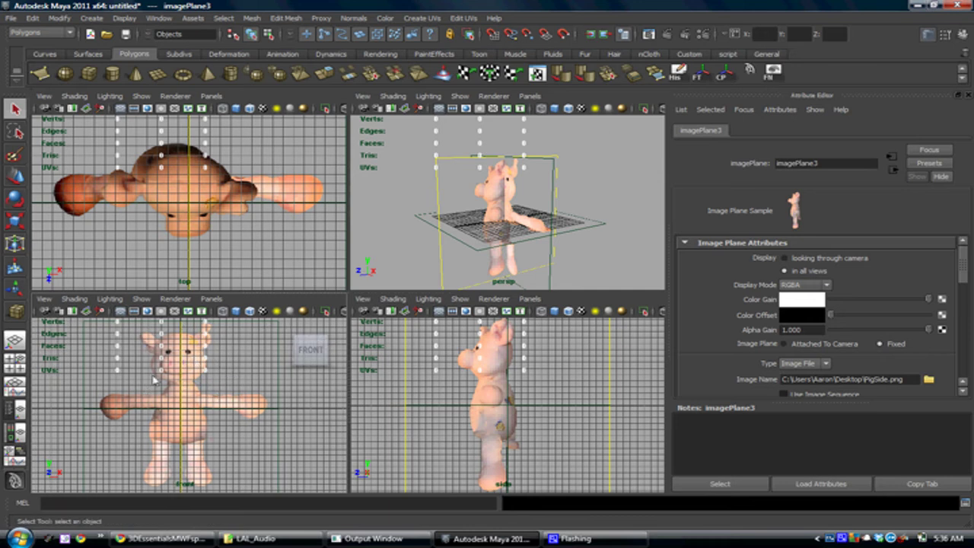
pyautogui.click(61, 314)
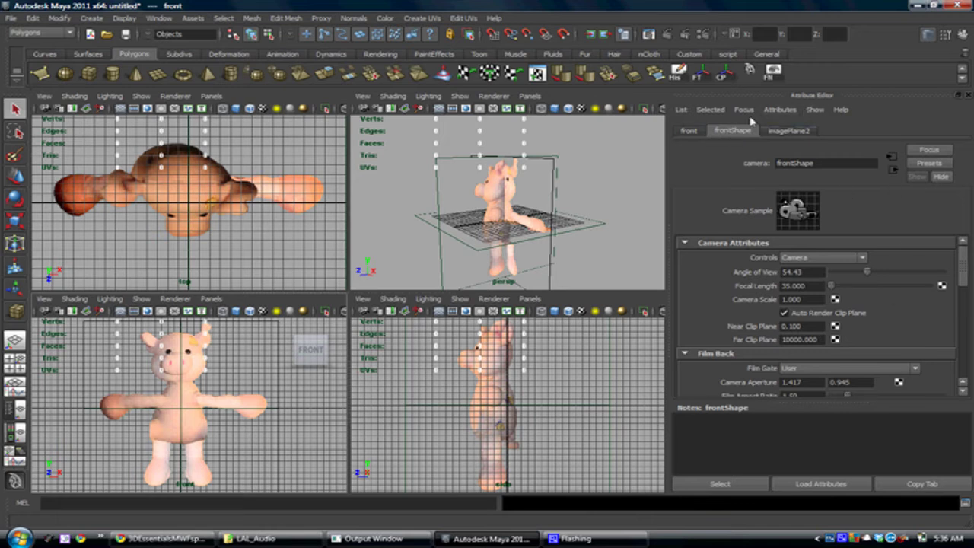
pyautogui.click(787, 132)
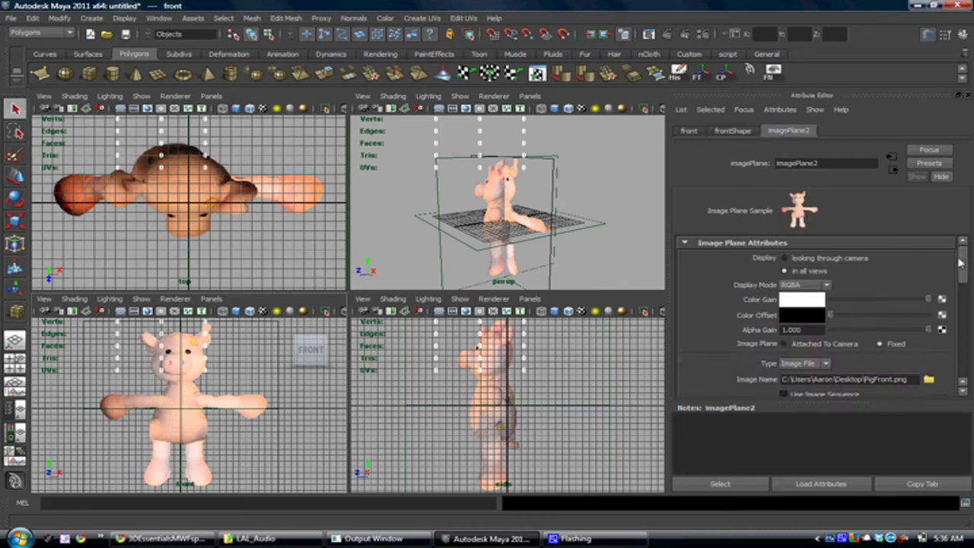
pyautogui.moveTo(962, 261); pyautogui.dragTo(962, 358)
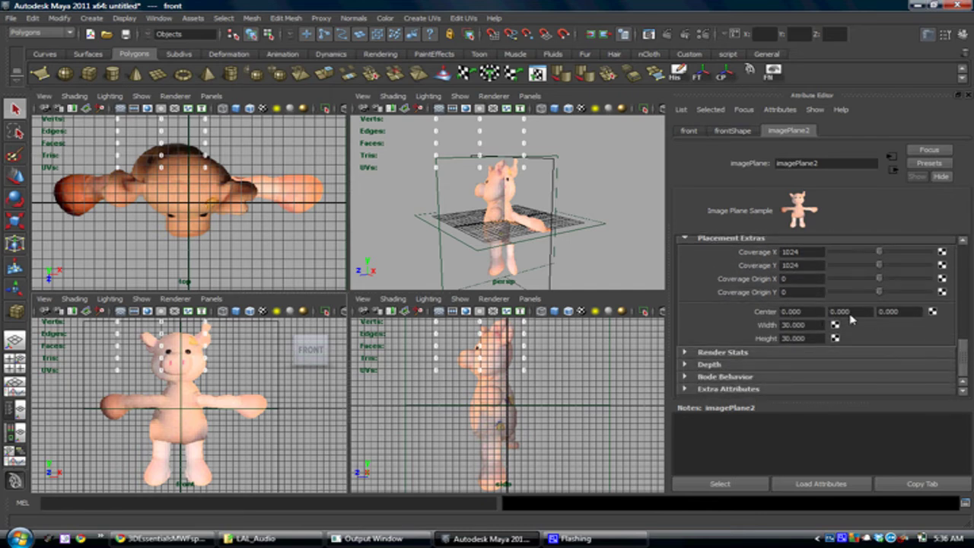
pyautogui.click(841, 312)
pyautogui.write('15')
pyautogui.press('Return')
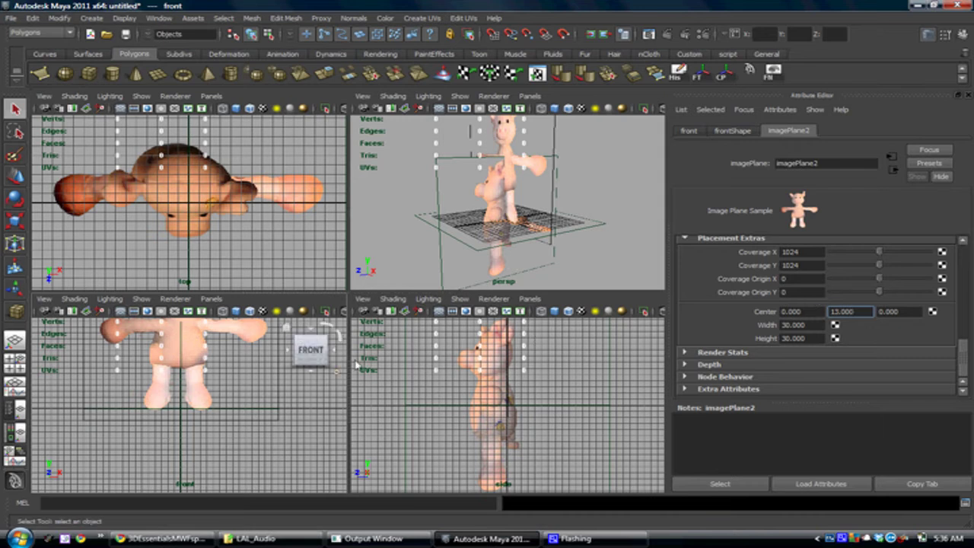
# - Raise the side view's image plane to match the front one by setting its Center Y to 13
pyautogui.click(377, 312)
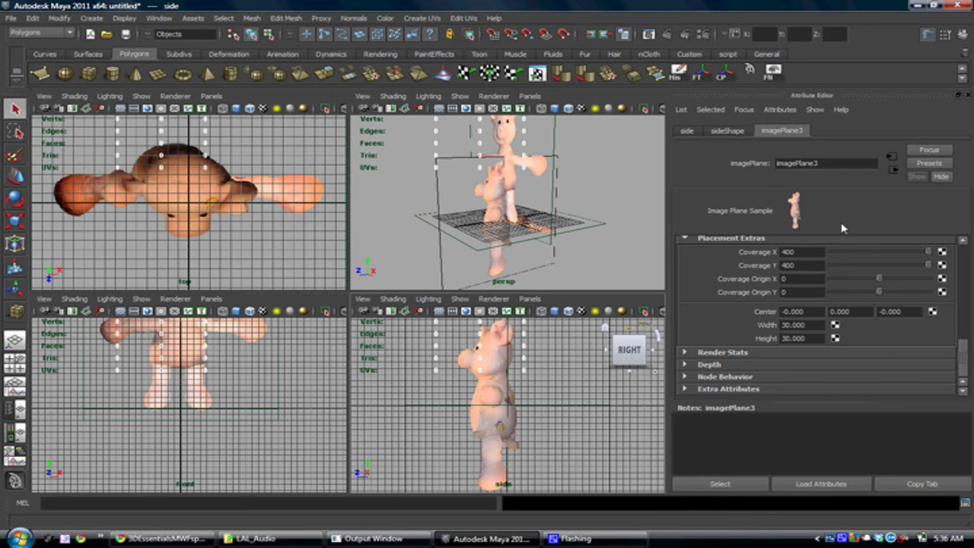
pyautogui.doubleClick(858, 311)
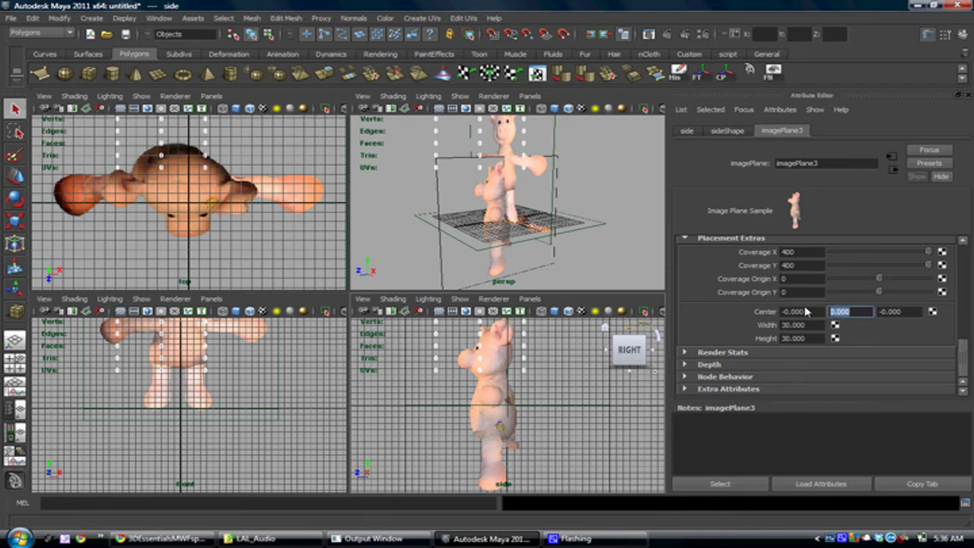
pyautogui.write('13')
pyautogui.press('Return')
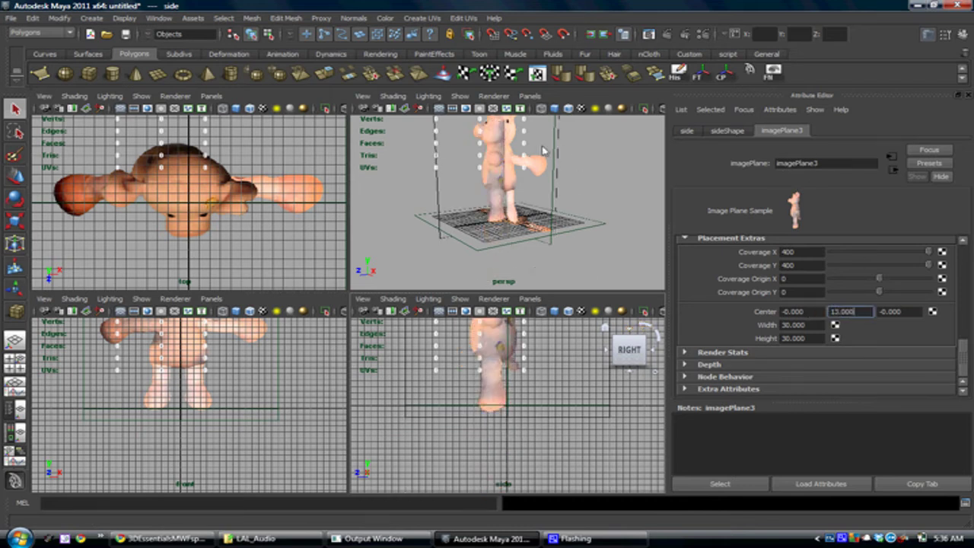
# - Move the front view's image plane back behind the grid by setting its Center Z to -20
pyautogui.keyDown('alt'); pyautogui.moveTo(488, 235); pyautogui.dragTo(522, 233); pyautogui.keyUp('alt')
pyautogui.keyDown('alt'); pyautogui.moveTo(521, 233); pyautogui.dragTo(493, 283, button='middle'); pyautogui.keyUp('alt')
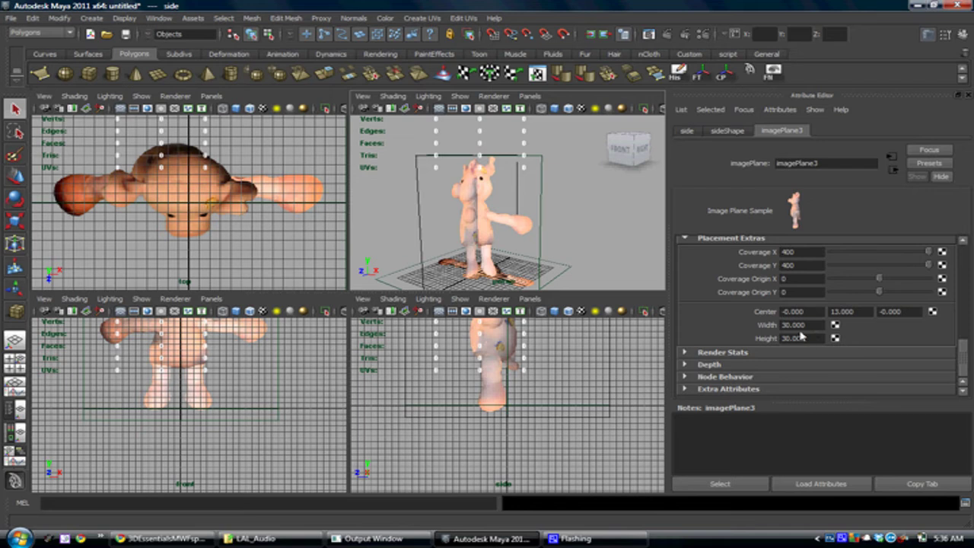
pyautogui.click(64, 322)
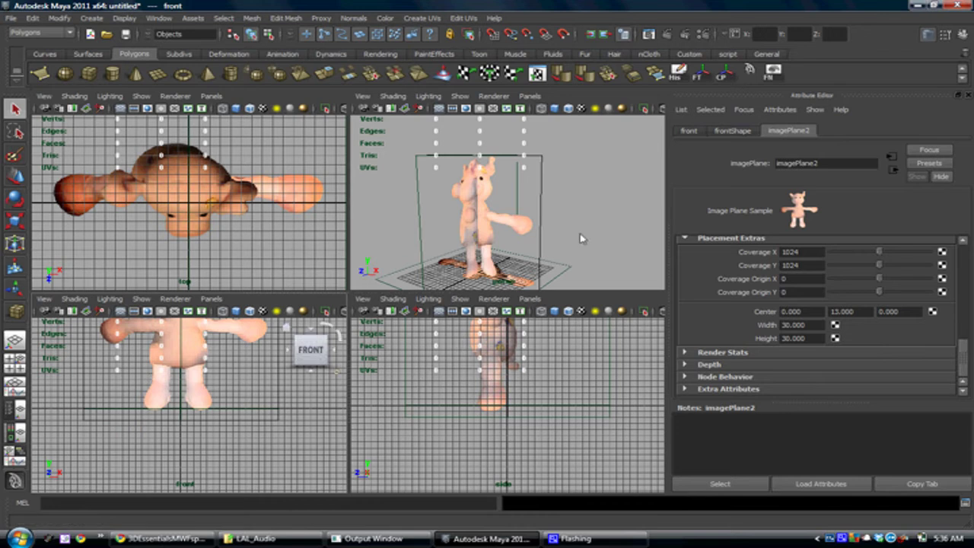
pyautogui.keyDown('alt'); pyautogui.moveTo(587, 187); pyautogui.dragTo(512, 216); pyautogui.keyUp('alt')
pyautogui.keyDown('alt'); pyautogui.moveTo(512, 216); pyautogui.dragTo(537, 246, button='right'); pyautogui.keyUp('alt')
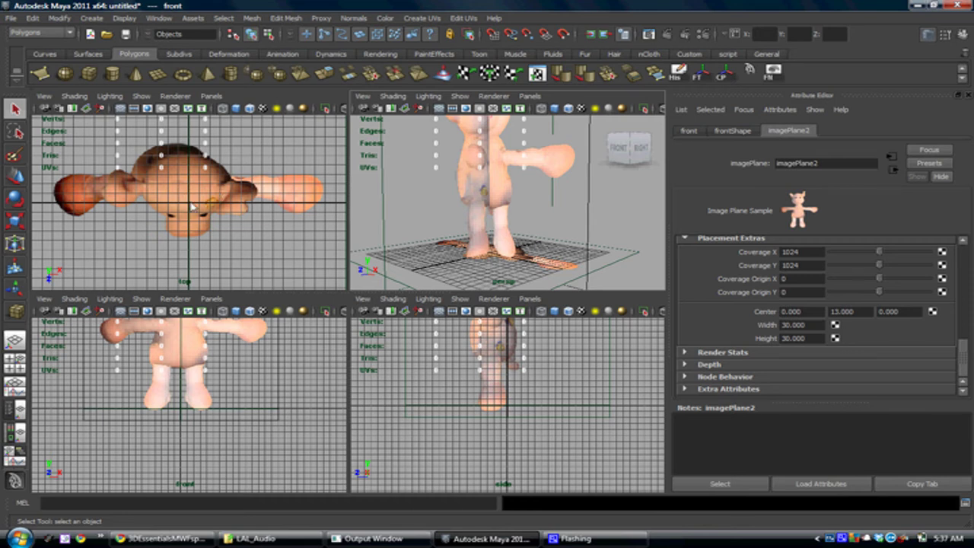
pyautogui.keyDown('alt'); pyautogui.moveTo(554, 268); pyautogui.dragTo(538, 230); pyautogui.keyUp('alt')
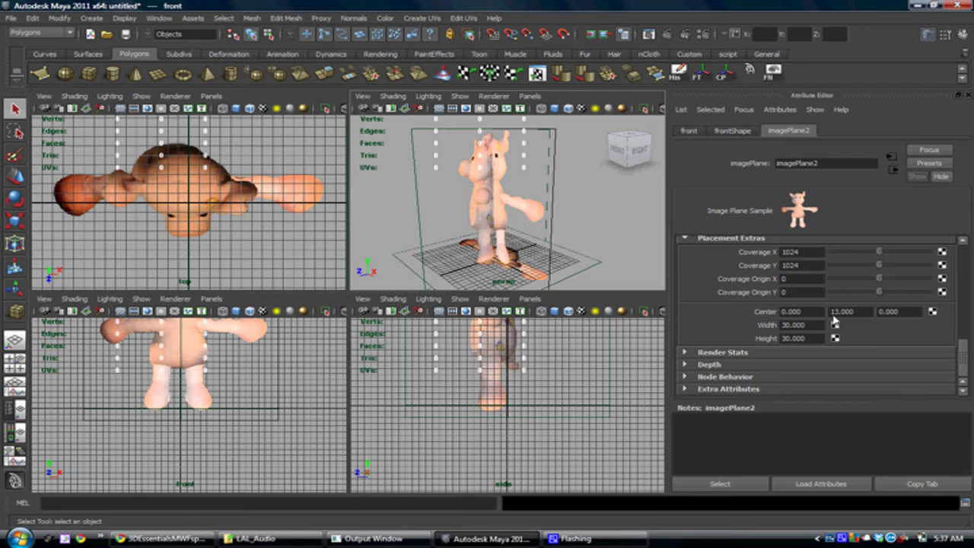
pyautogui.keyDown('alt'); pyautogui.moveTo(547, 231); pyautogui.dragTo(558, 275); pyautogui.keyUp('alt')
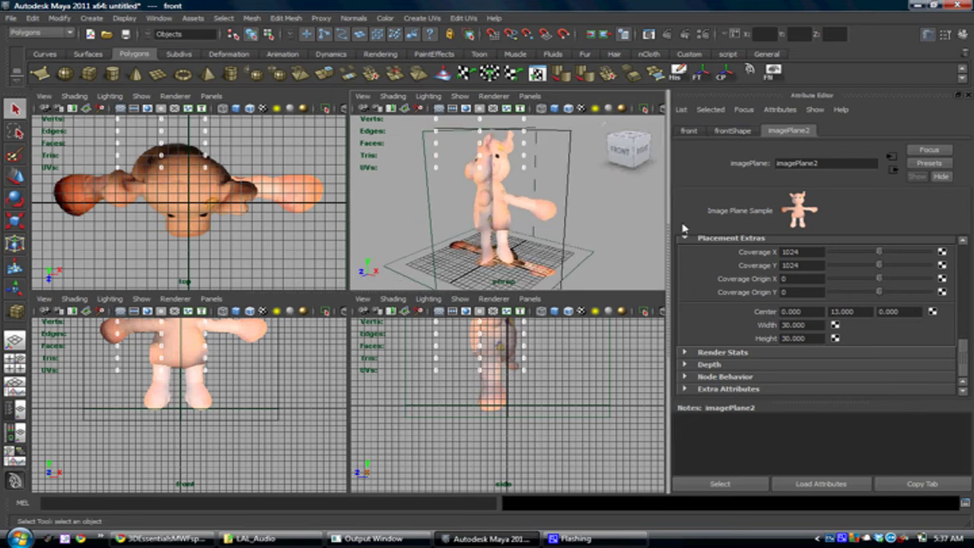
pyautogui.click(886, 311)
pyautogui.write('-')
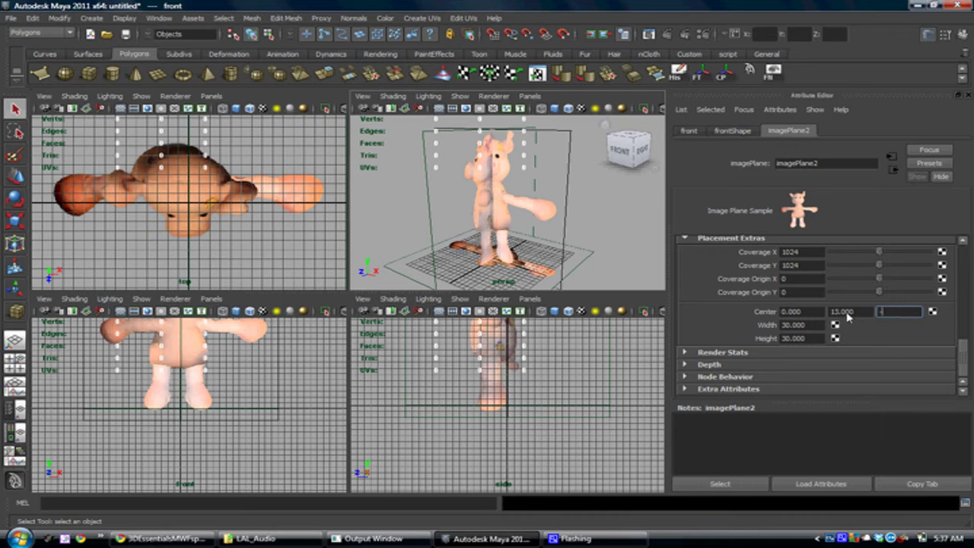
pyautogui.write('20')
pyautogui.press('Return')
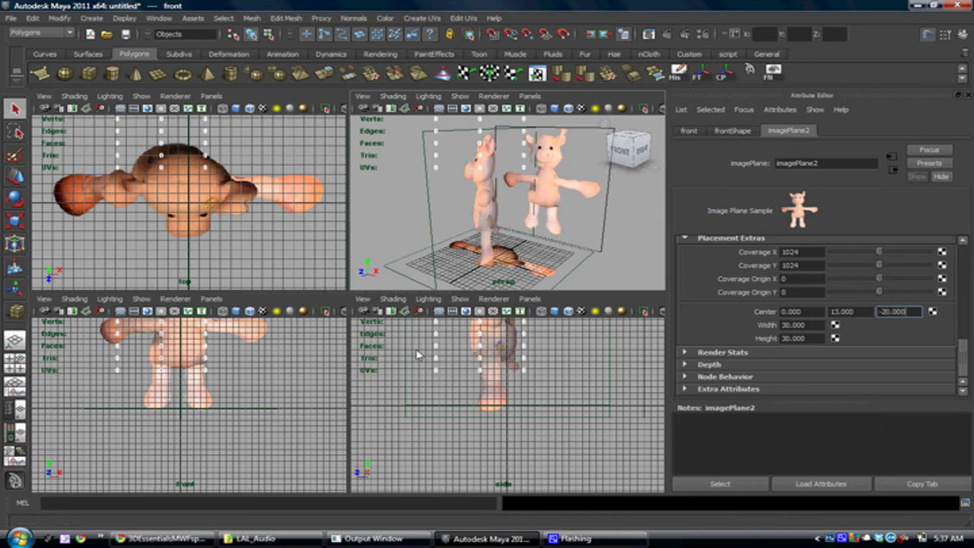
# - Move the side view's image plane away from the grid by setting its Center X to -20
pyautogui.click(376, 311)
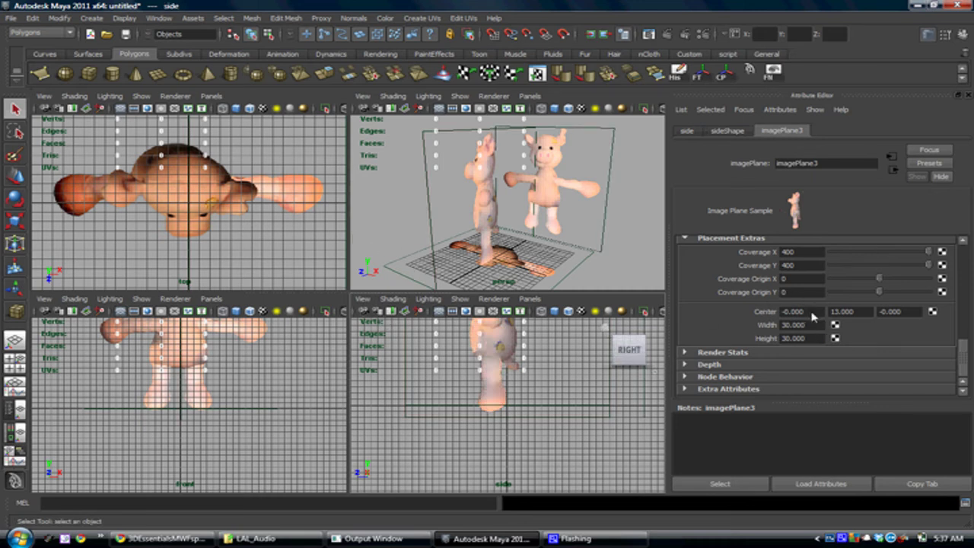
pyautogui.moveTo(813, 313); pyautogui.dragTo(728, 317)
pyautogui.write('-20')
pyautogui.press('Return')
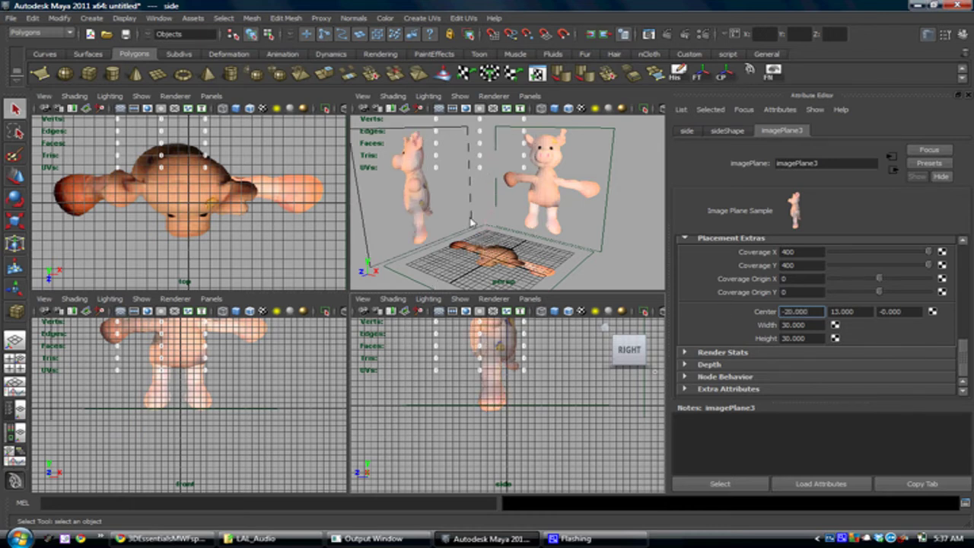
# - Create a polygon cube above the grid as the pig's torso block, raised to the height of the body in the front reference
pyautogui.moveTo(471, 222)
pyautogui.keyDown('alt'); pyautogui.mouseDown()
pyautogui.moveTo(480, 228)
pyautogui.moveTo(472, 239)
pyautogui.mouseUp(); pyautogui.keyUp('alt')
pyautogui.press('space')
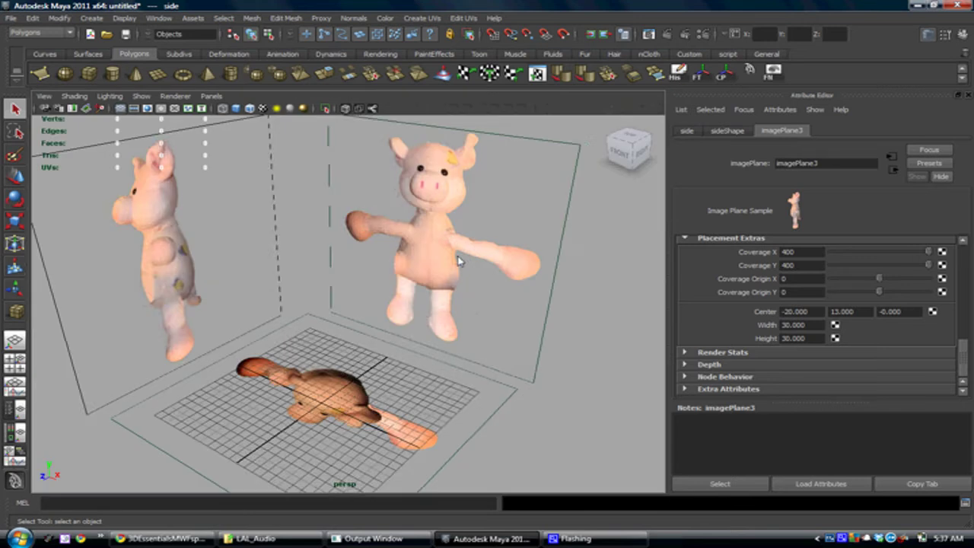
pyautogui.keyDown('alt'); pyautogui.moveTo(401, 319); pyautogui.dragTo(348, 310); pyautogui.keyUp('alt')
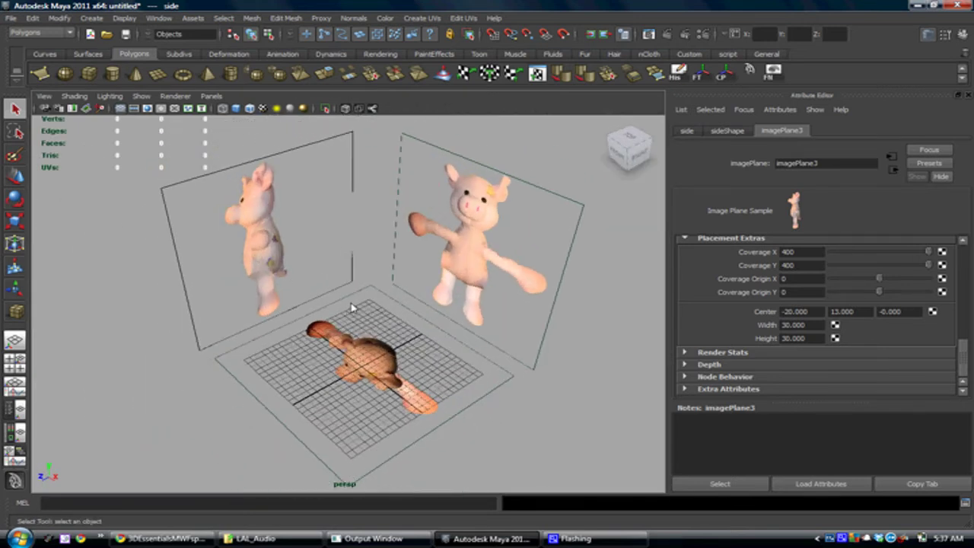
pyautogui.keyDown('alt'); pyautogui.moveTo(309, 229); pyautogui.dragTo(330, 242, button='right'); pyautogui.keyUp('alt')
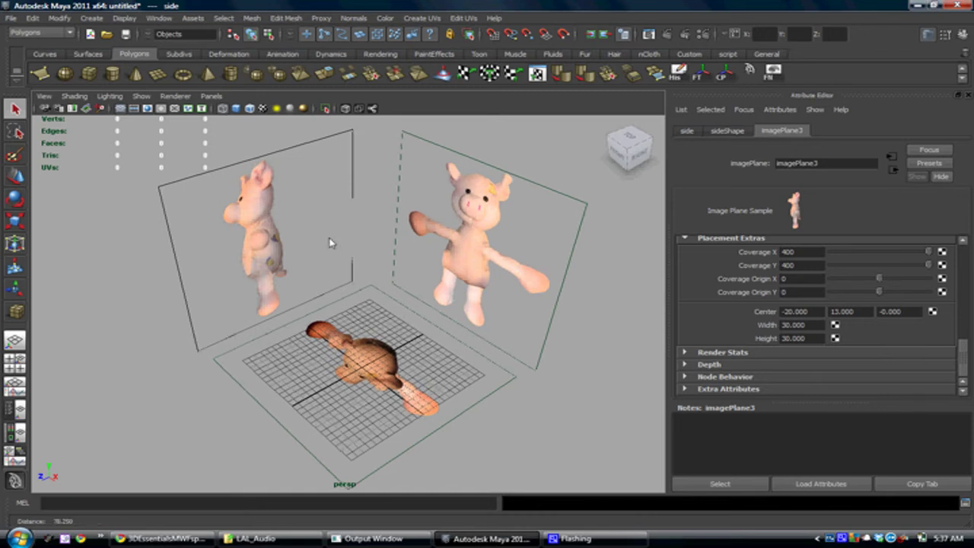
pyautogui.moveTo(330, 243)
pyautogui.keyDown('alt'); pyautogui.mouseDown()
pyautogui.moveTo(370, 266)
pyautogui.moveTo(347, 243)
pyautogui.moveTo(327, 255)
pyautogui.mouseUp(); pyautogui.keyUp('alt')
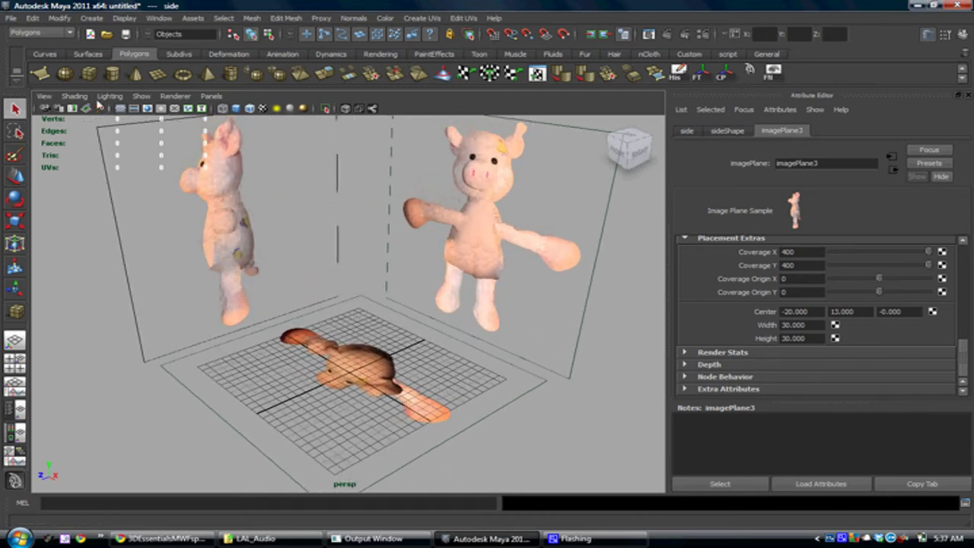
pyautogui.click(89, 74)
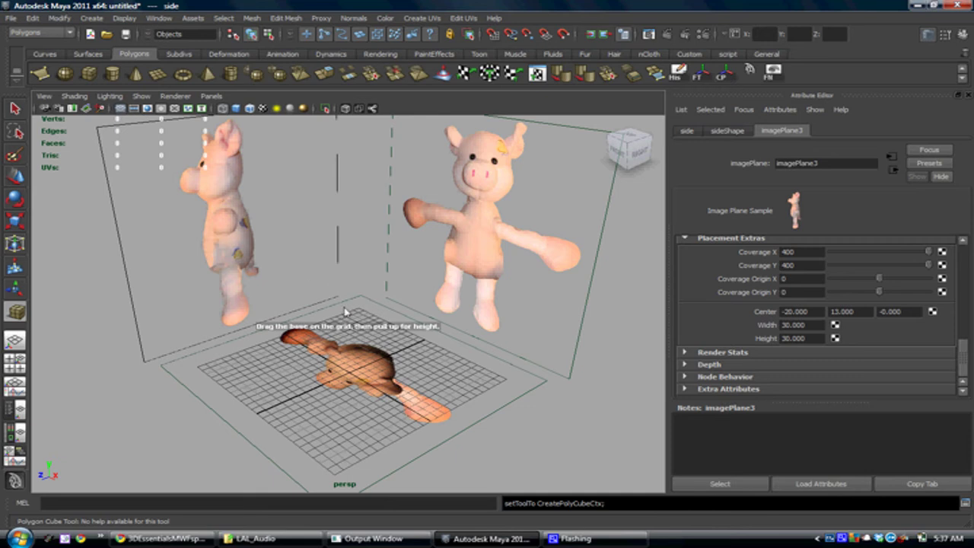
pyautogui.moveTo(354, 346); pyautogui.dragTo(350, 251)
pyautogui.press('w')
pyautogui.keyDown('alt'); pyautogui.moveTo(352, 247); pyautogui.dragTo(365, 307); pyautogui.keyUp('alt')
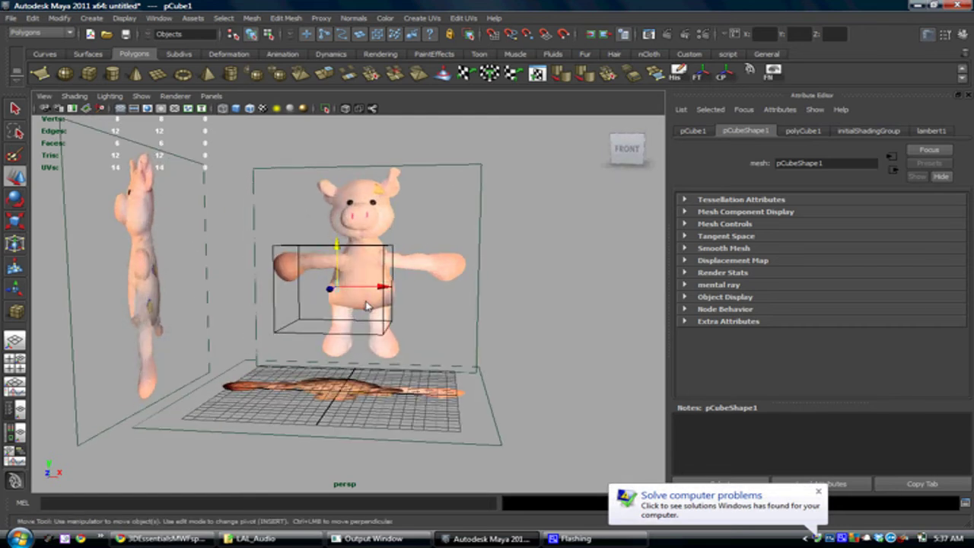
# - In the front view, move the cube's two pairs of upper corner vertices inward to the base of the pig's neck
pyautogui.press('space')
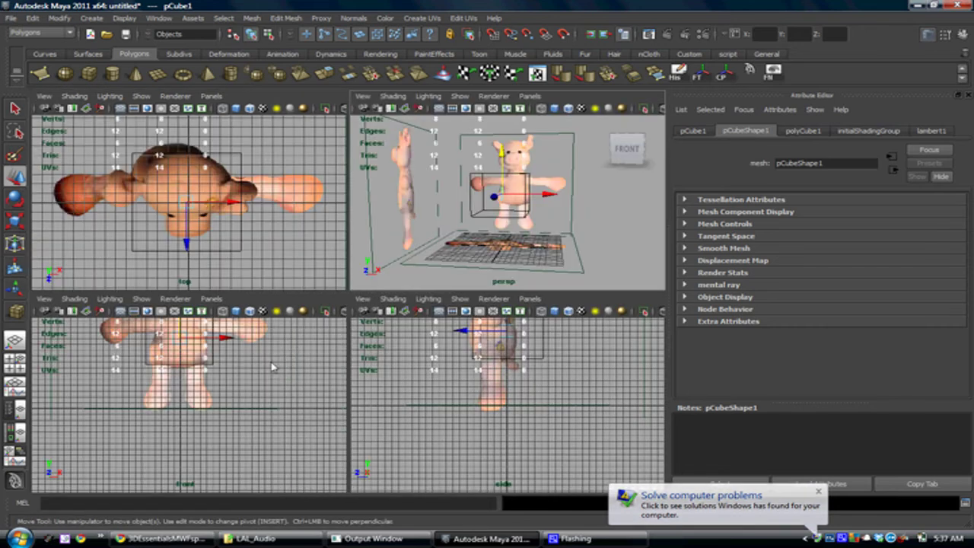
pyautogui.press('space')
pyautogui.keyDown('alt'); pyautogui.moveTo(341, 280); pyautogui.dragTo(333, 396, button='middle'); pyautogui.keyUp('alt')
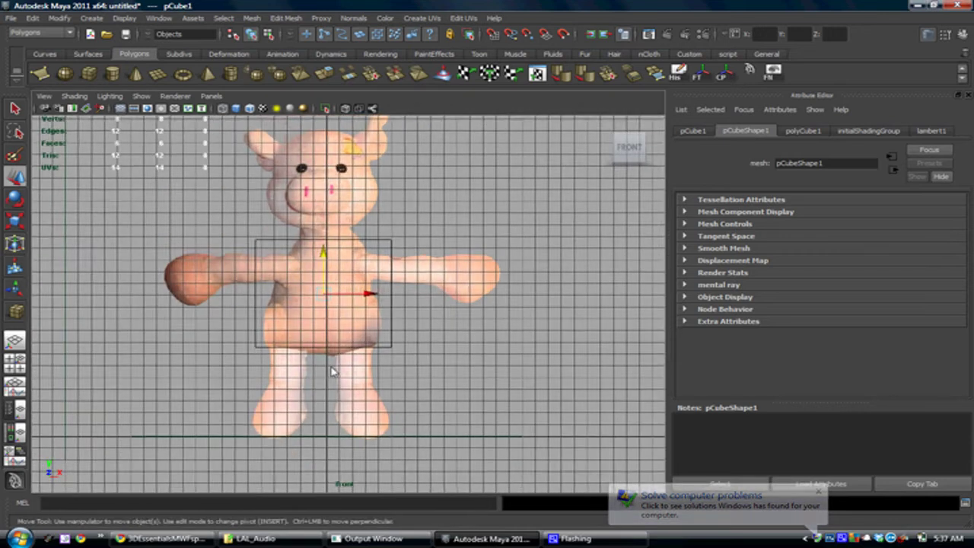
pyautogui.keyDown('alt'); pyautogui.moveTo(335, 370); pyautogui.dragTo(487, 370, button='right'); pyautogui.keyUp('alt')
pyautogui.keyDown('alt'); pyautogui.moveTo(385, 341); pyautogui.dragTo(322, 293, button='middle'); pyautogui.keyUp('alt')
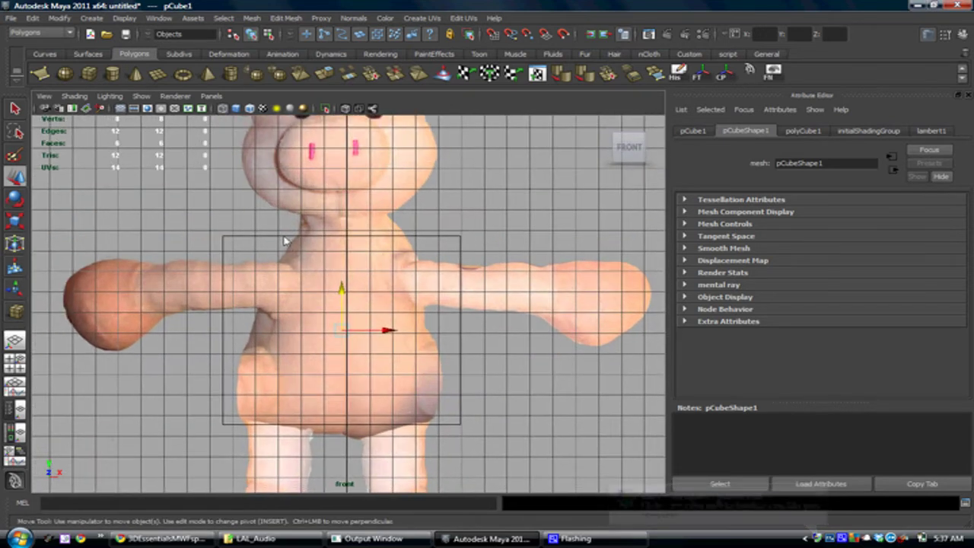
pyautogui.moveTo(285, 241); pyautogui.dragTo(228, 233, button='right')
pyautogui.moveTo(211, 226); pyautogui.dragTo(292, 225)
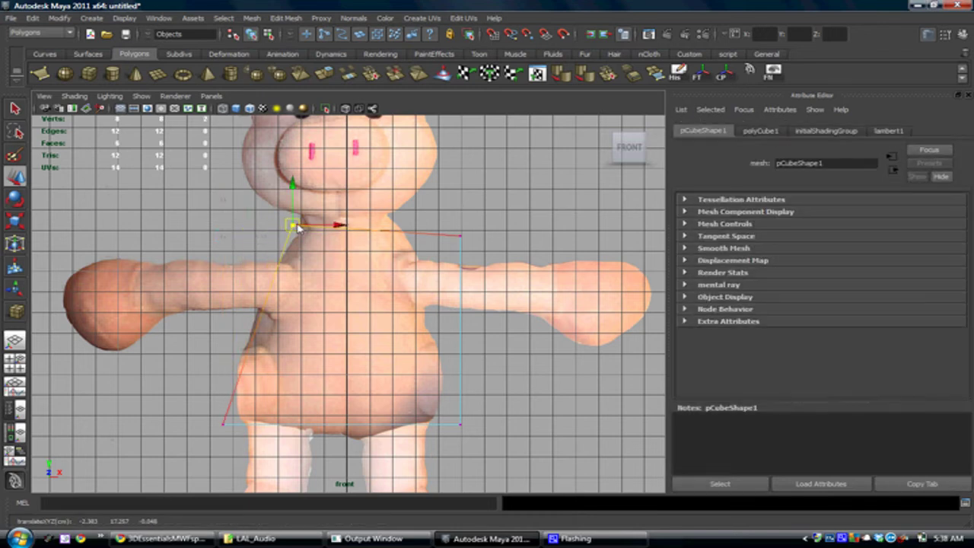
pyautogui.click(461, 235)
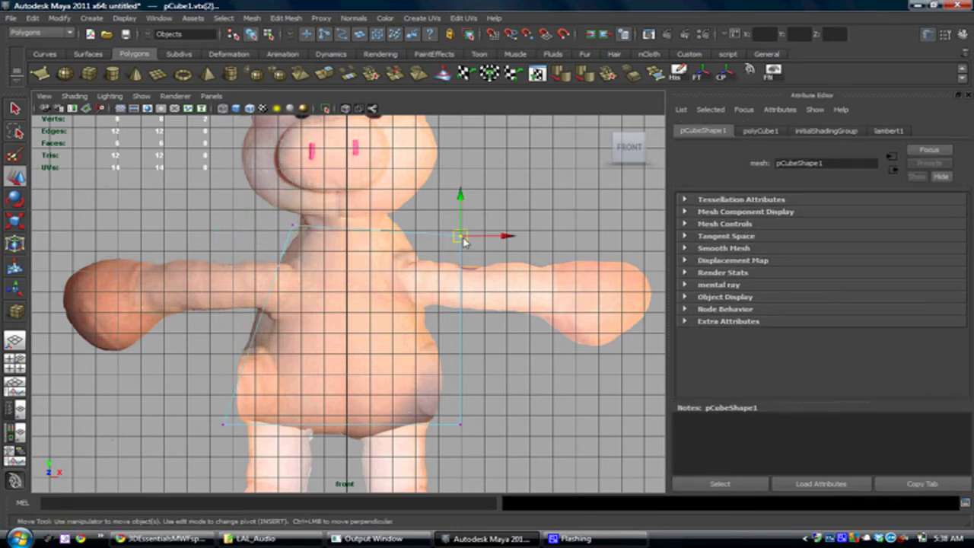
pyautogui.moveTo(461, 235); pyautogui.dragTo(404, 220)
# - Move the cube's lower corner vertices in to the pig's hips in the front view, and fine-tune one upper corner at the neck
pyautogui.click(460, 424)
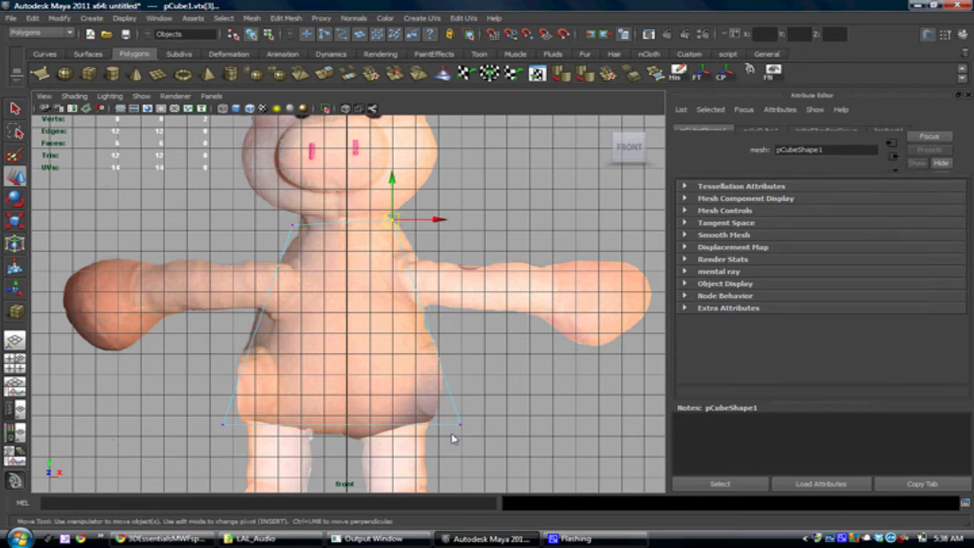
pyautogui.moveTo(454, 432); pyautogui.dragTo(434, 423)
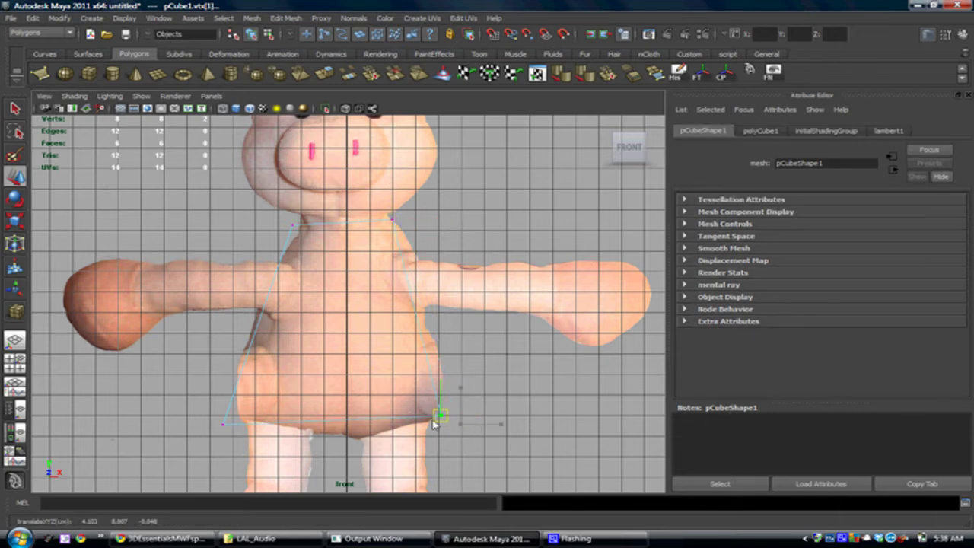
pyautogui.click(222, 424)
pyautogui.moveTo(222, 423); pyautogui.dragTo(236, 411)
pyautogui.moveTo(434, 176); pyautogui.dragTo(397, 228)
# - In the side view, pull the cube's back vertices forward to the line of the pig's back
pyautogui.press('space')
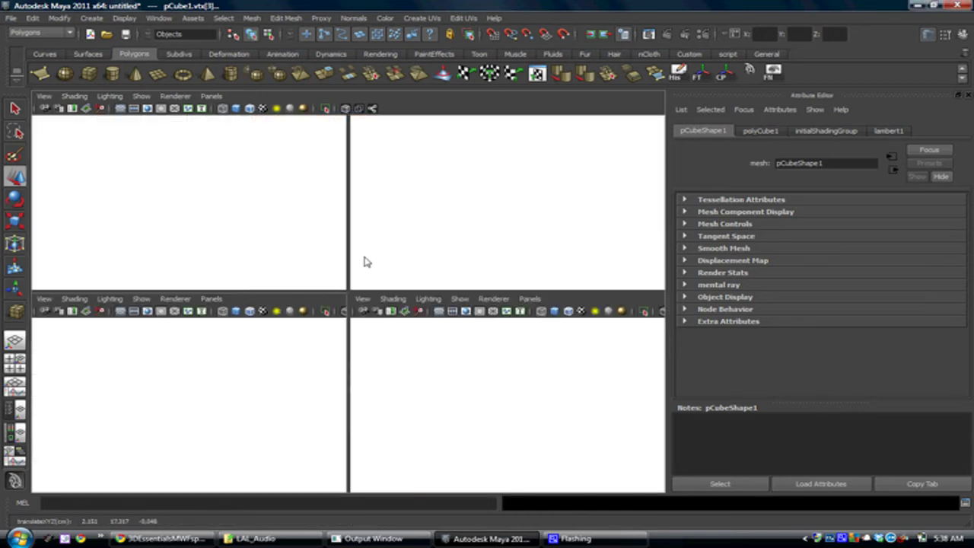
pyautogui.press('space')
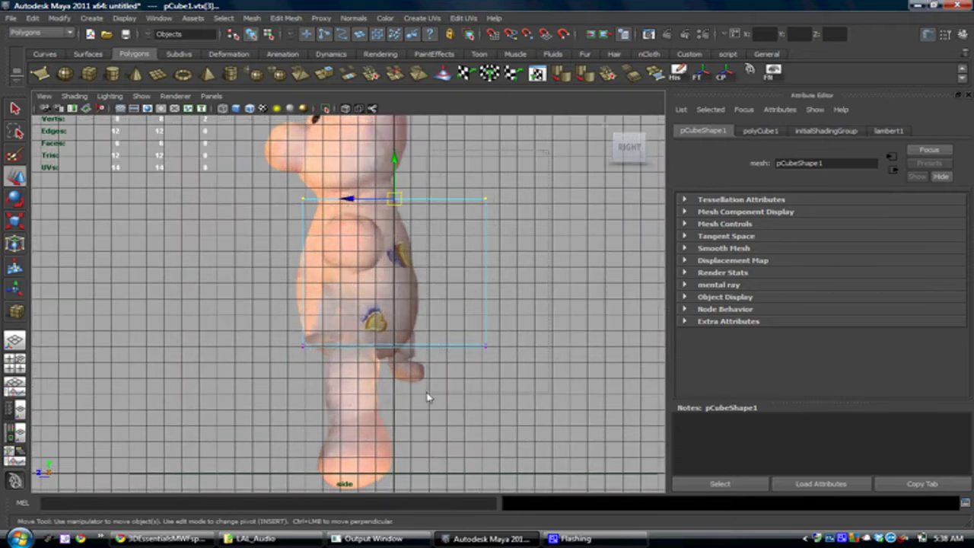
pyautogui.moveTo(446, 277); pyautogui.dragTo(403, 285)
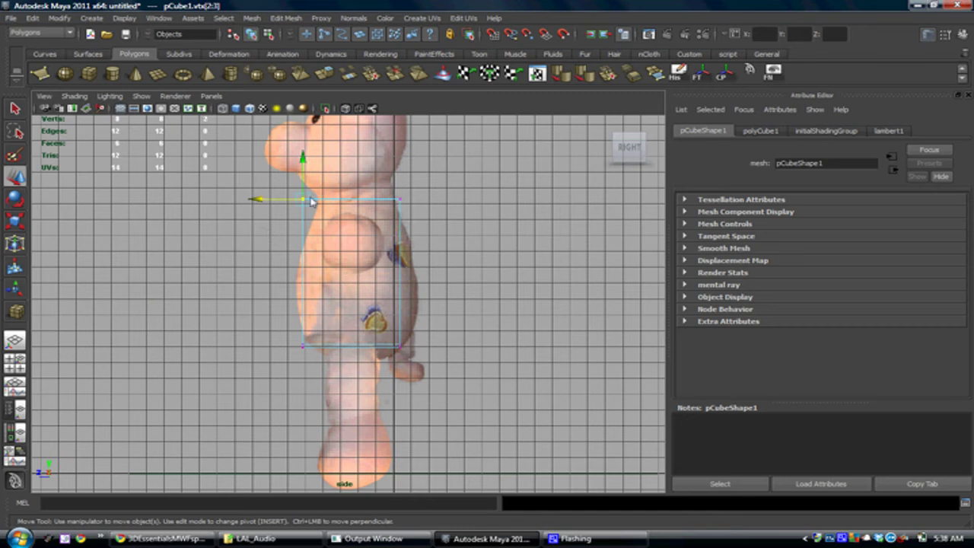
# - Adjust the torso block's upper corners to the neck and its lower corners to the belly and rump in the side view
pyautogui.moveTo(311, 201); pyautogui.dragTo(318, 199)
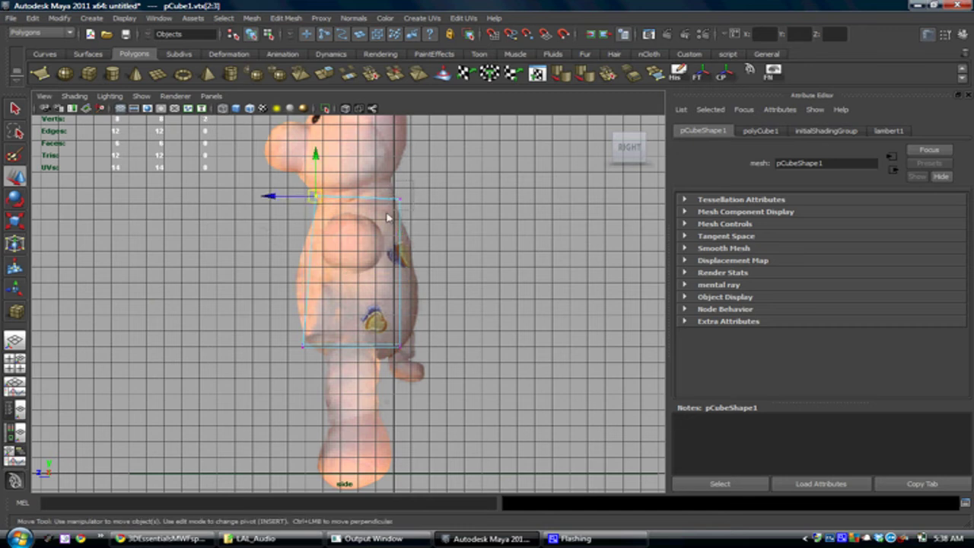
pyautogui.moveTo(401, 202); pyautogui.dragTo(395, 198)
pyautogui.moveTo(312, 332); pyautogui.dragTo(293, 353)
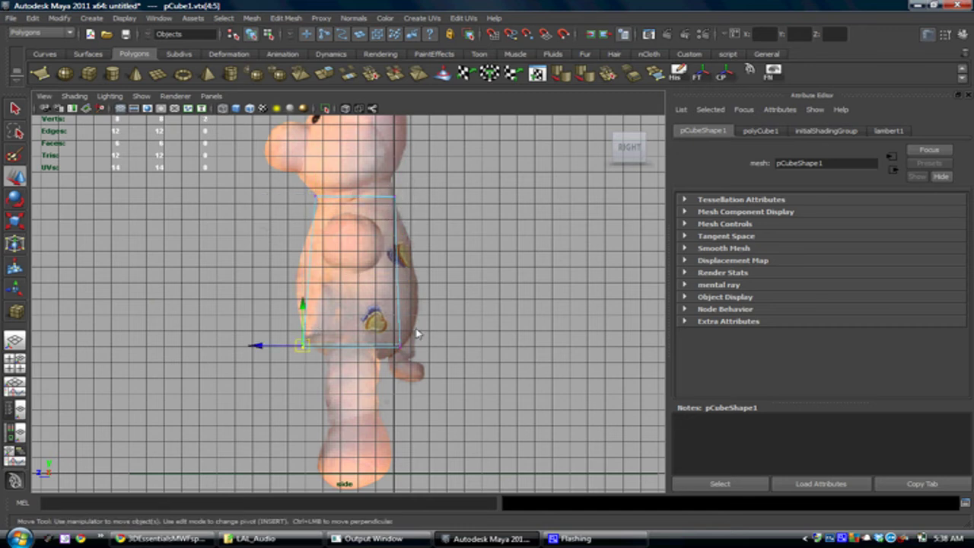
pyautogui.moveTo(401, 348); pyautogui.dragTo(410, 348)
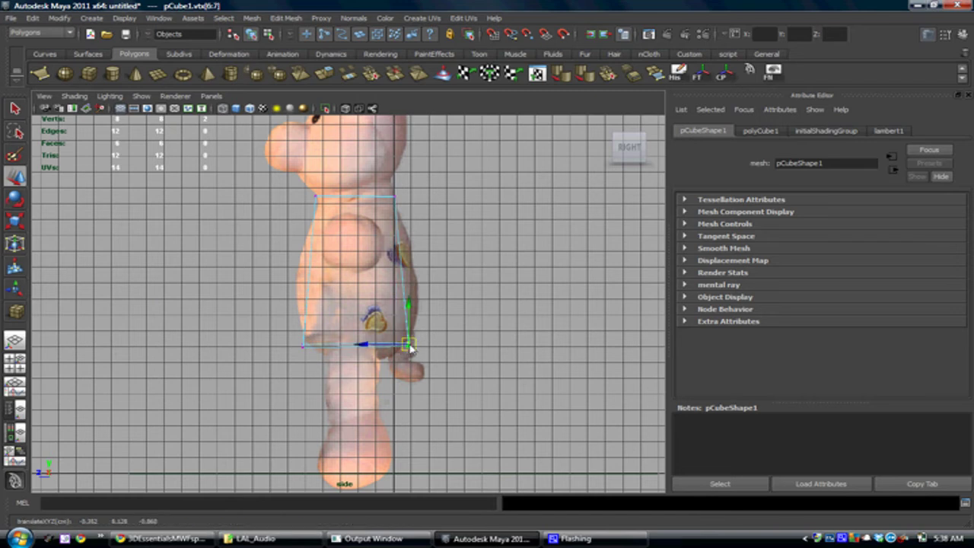
# - Insert an edge loop through the middle of the torso block's depth, running across the top and down both sides
pyautogui.press('space')
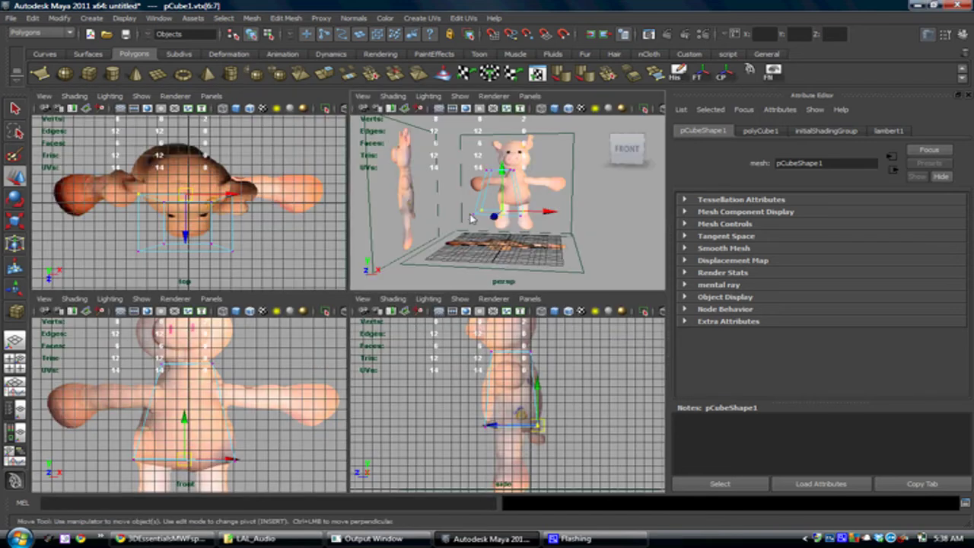
pyautogui.press('space')
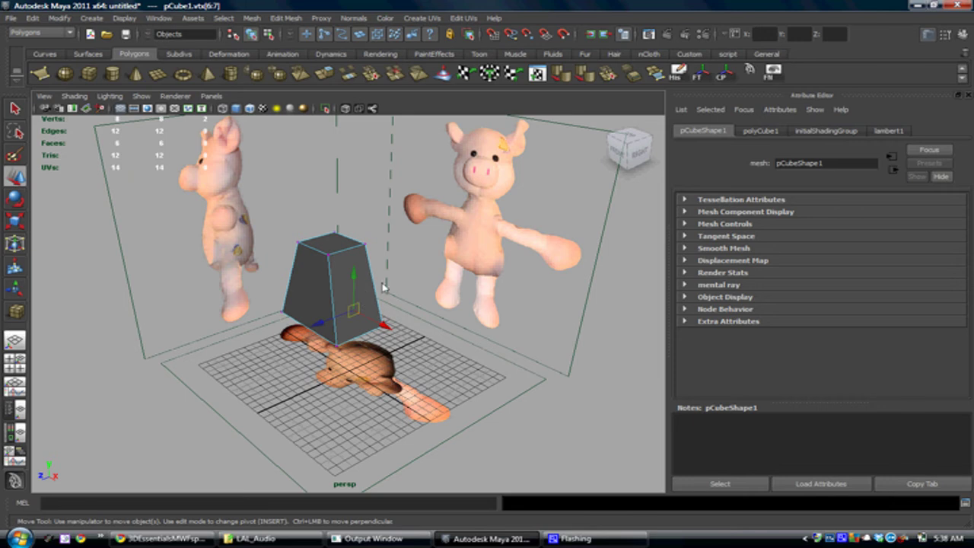
pyautogui.keyDown('alt'); pyautogui.moveTo(383, 286); pyautogui.dragTo(440, 340); pyautogui.keyUp('alt')
pyautogui.scroll(5, 380, 304)
pyautogui.click(295, 20)
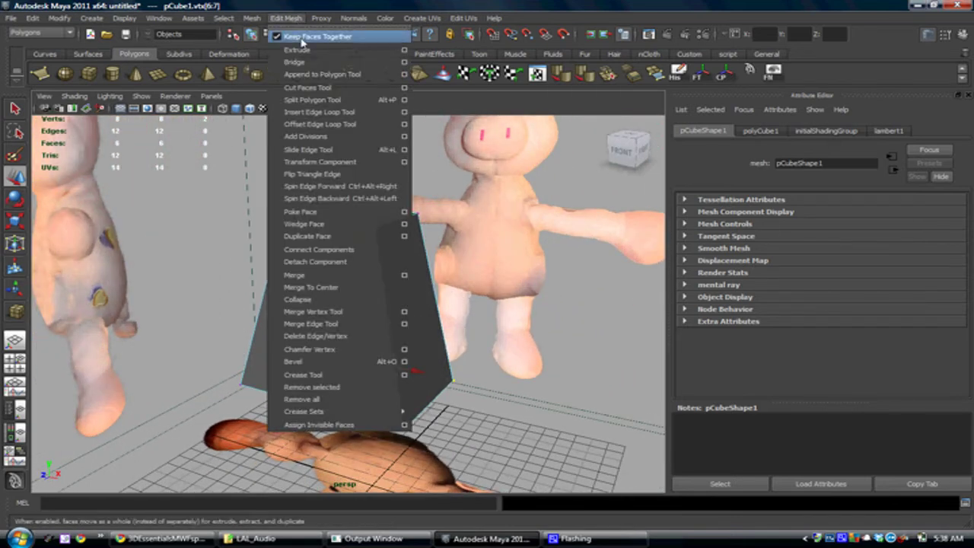
pyautogui.click(323, 111)
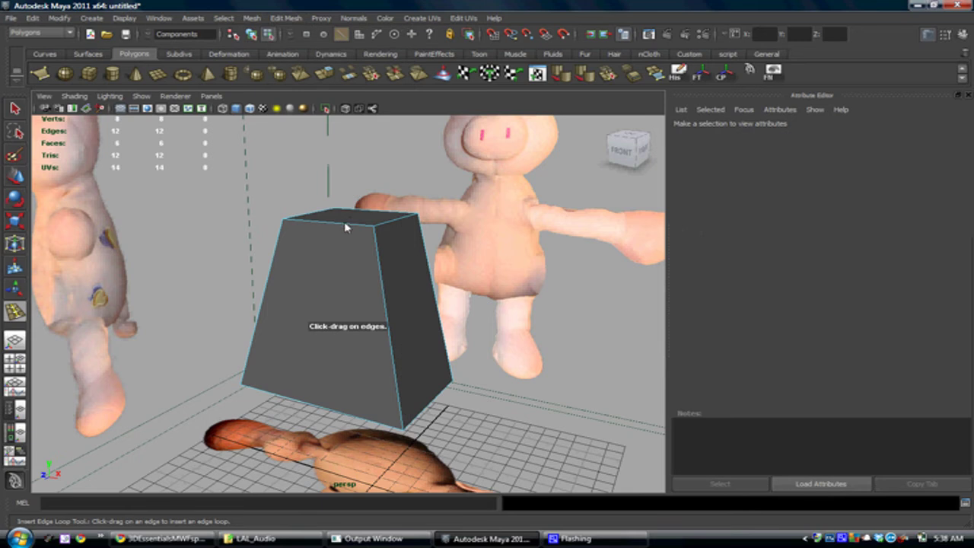
pyautogui.keyDown('alt'); pyautogui.moveTo(347, 225); pyautogui.dragTo(307, 244); pyautogui.keyUp('alt')
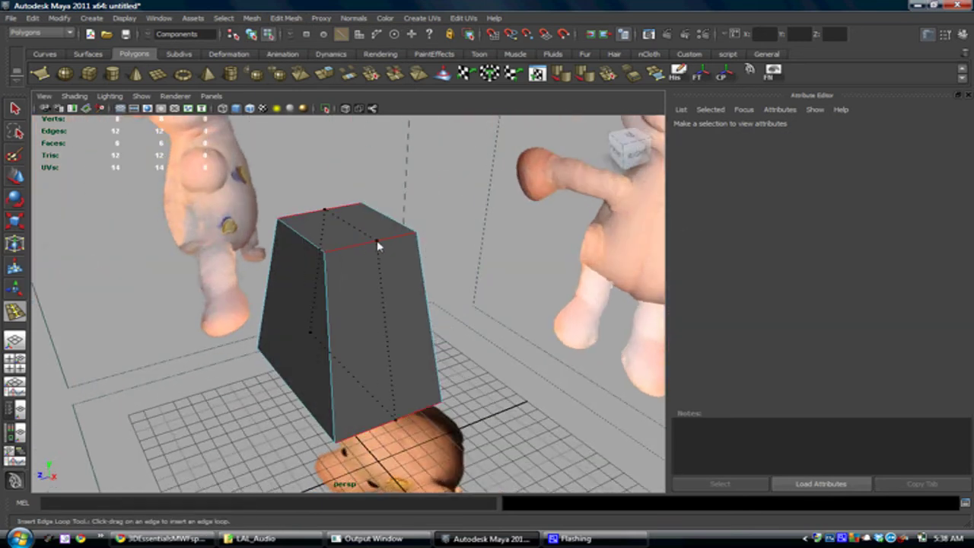
pyautogui.click(374, 251)
pyautogui.moveTo(373, 251)
pyautogui.keyDown('alt'); pyautogui.mouseDown()
pyautogui.moveTo(397, 263)
pyautogui.moveTo(330, 263)
pyautogui.moveTo(373, 248)
pyautogui.mouseUp(); pyautogui.keyUp('alt')
pyautogui.press('w')
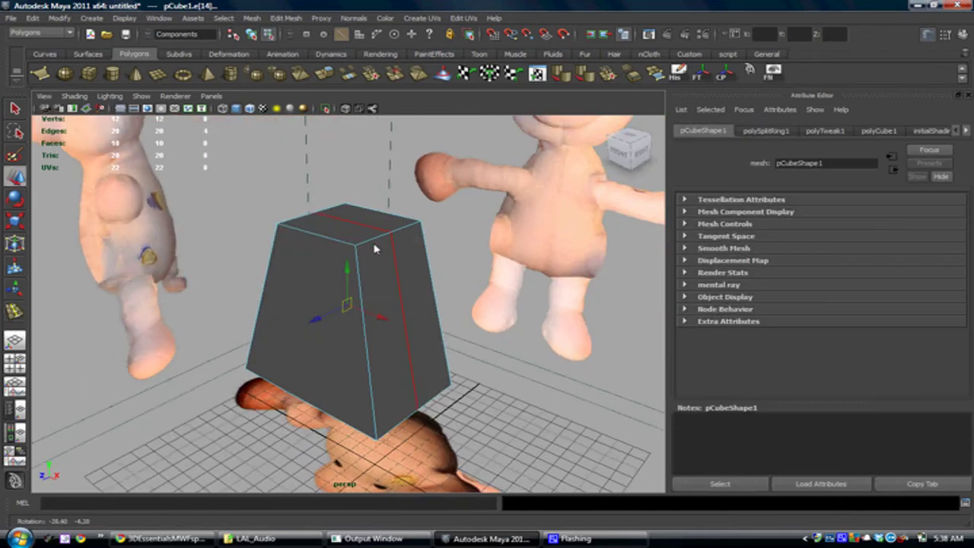
# - Scale the torso block's four top corner vertices inward along X, leaving out the middle edge loop's vertices
pyautogui.moveTo(340, 241); pyautogui.dragTo(303, 244, button='right')
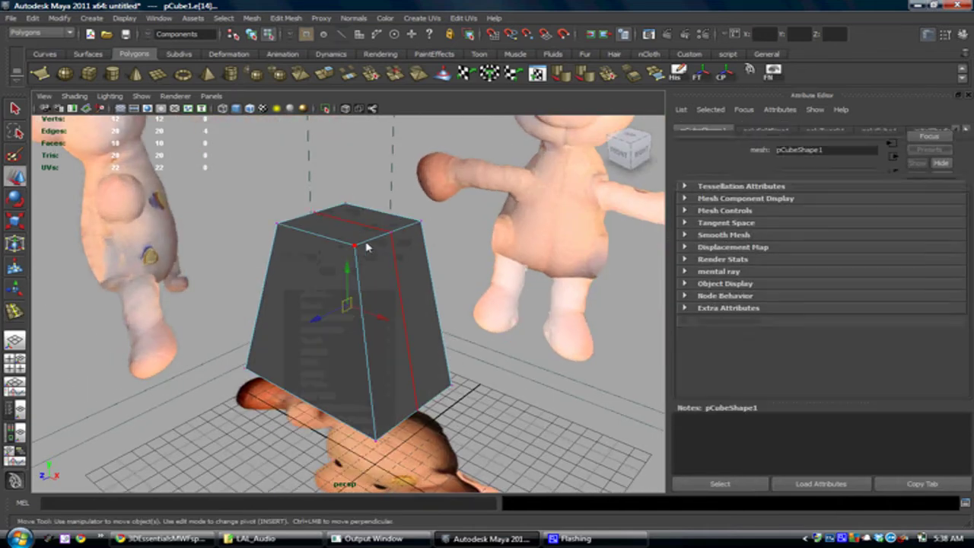
pyautogui.moveTo(263, 193); pyautogui.dragTo(424, 225)
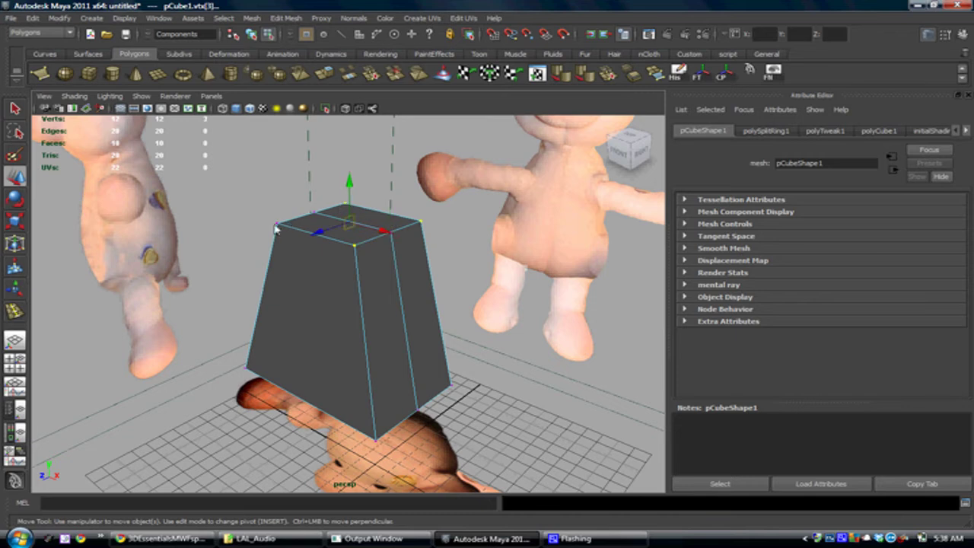
pyautogui.press('r')
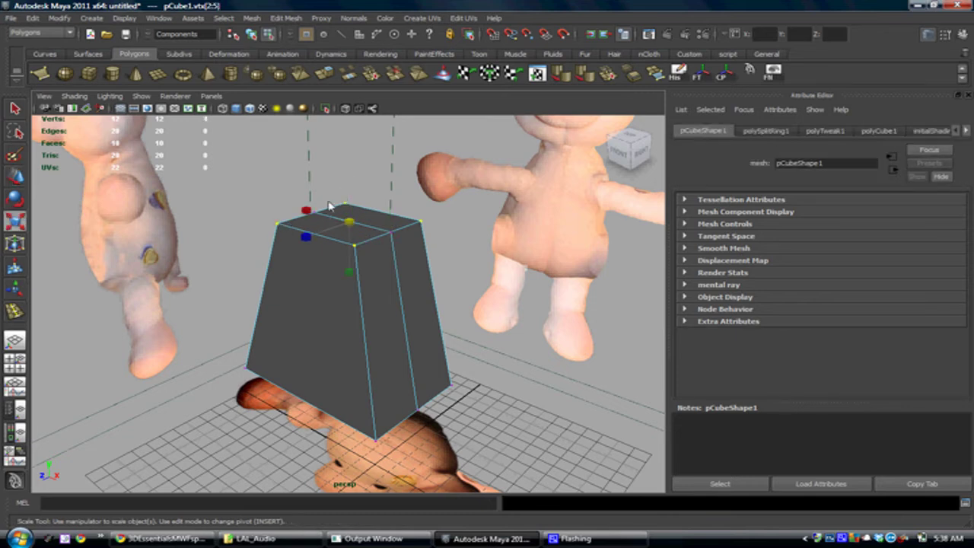
pyautogui.moveTo(306, 213); pyautogui.dragTo(319, 223)
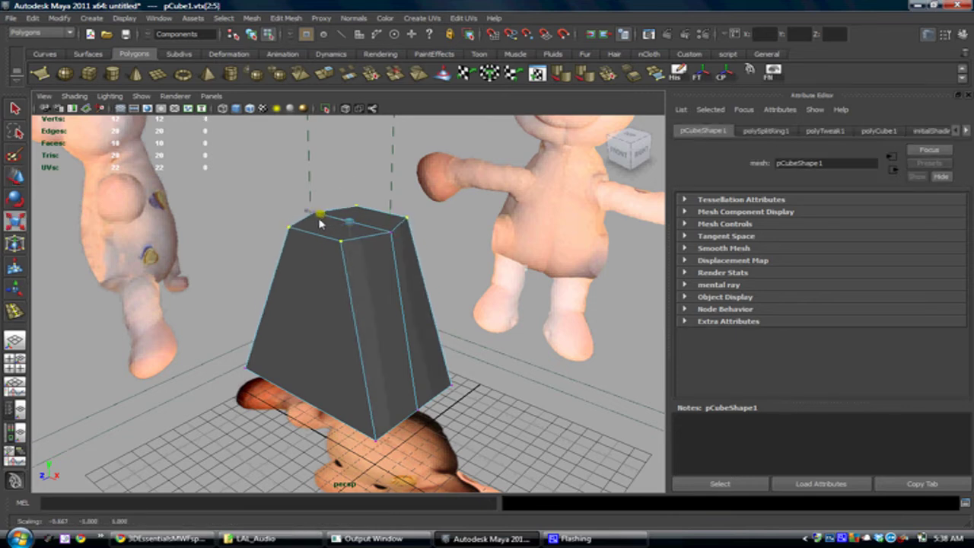
# - Scale the torso block's bottom corner vertices inward along X to round off the base's sides
pyautogui.click(451, 384)
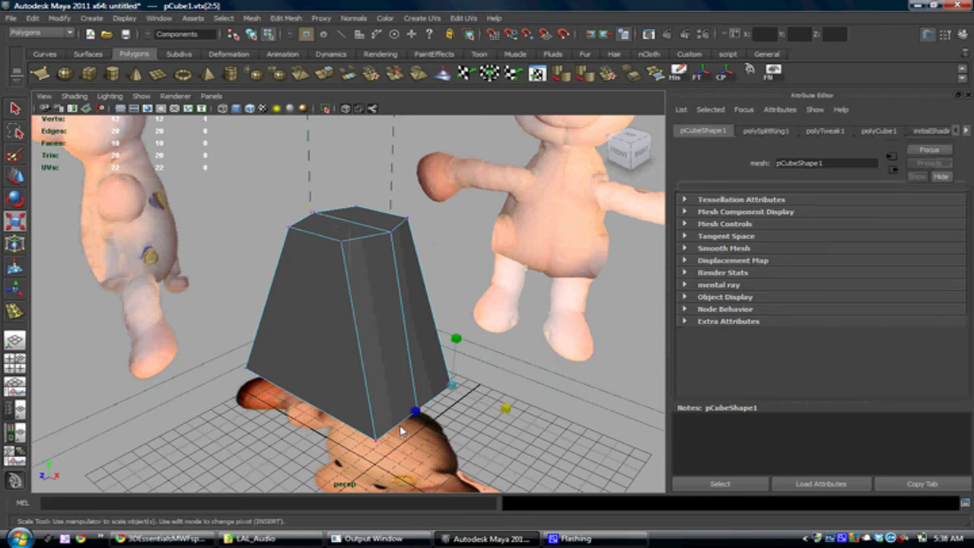
pyautogui.keyDown('shift'); pyautogui.click(373, 440); pyautogui.keyUp('shift')
pyautogui.keyDown('alt'); pyautogui.moveTo(372, 442); pyautogui.dragTo(431, 457); pyautogui.keyUp('alt')
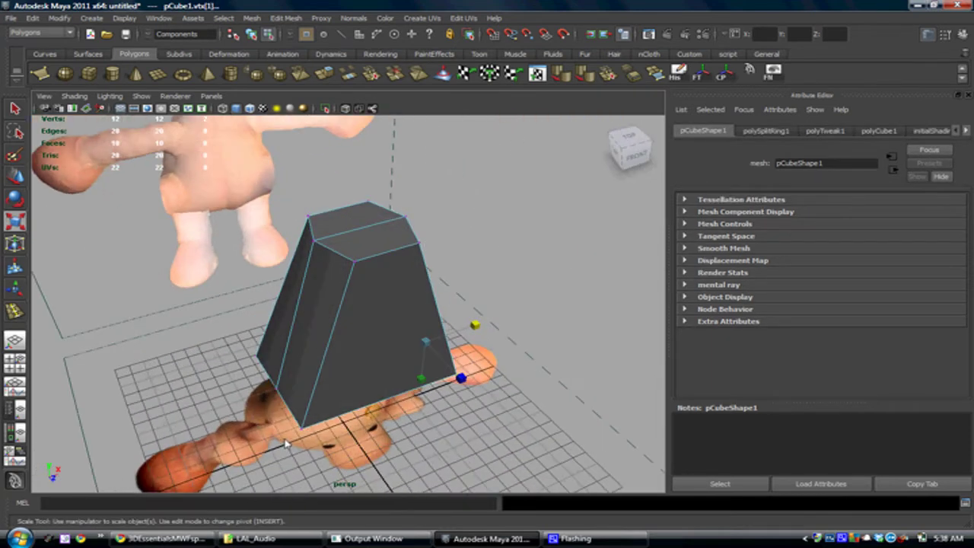
pyautogui.keyDown('shift'); pyautogui.moveTo(285, 444); pyautogui.dragTo(320, 416); pyautogui.keyUp('shift')
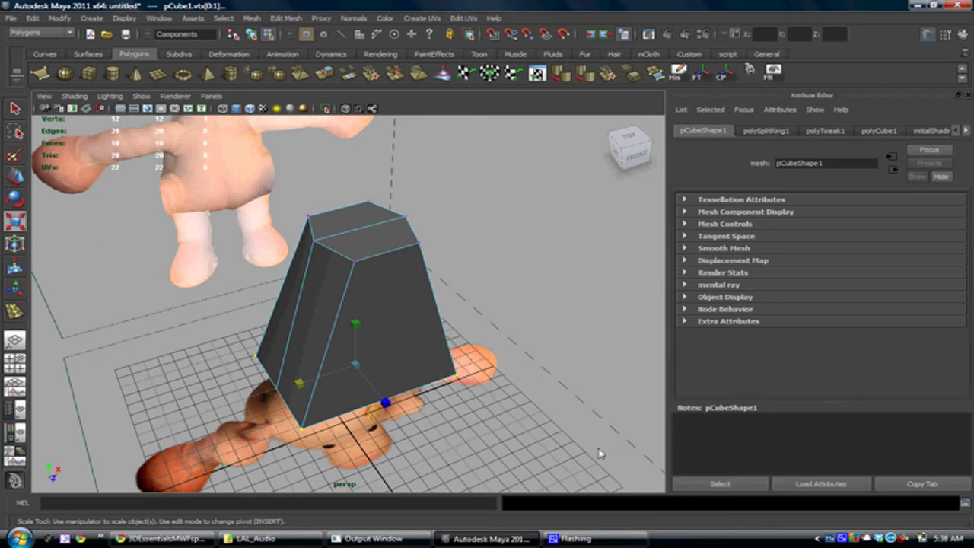
pyautogui.rightClick(842, 537)
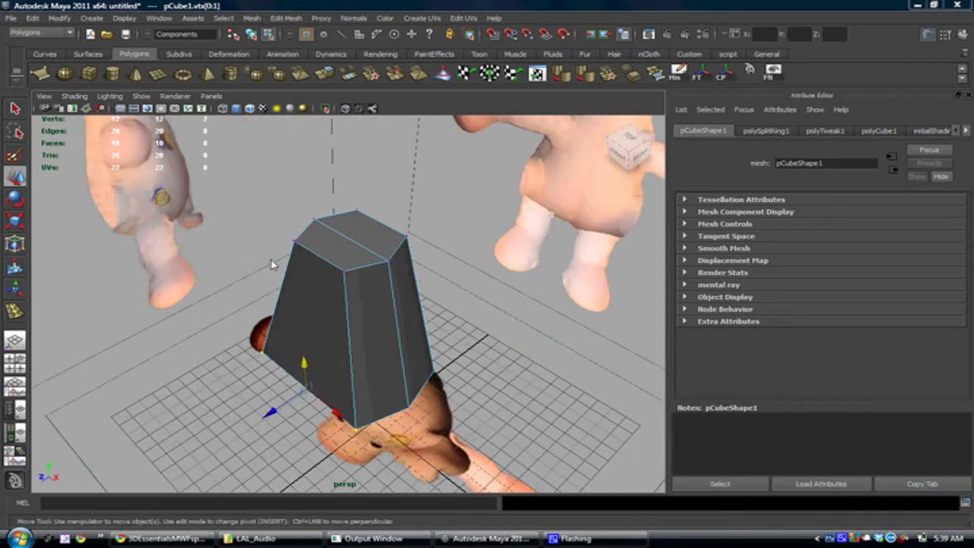
# - Insert an edge loop through the middle of the torso block's width, running over the top and down the front and back
pyautogui.keyDown('alt'); pyautogui.moveTo(257, 307); pyautogui.dragTo(265, 276); pyautogui.keyUp('alt')
pyautogui.keyDown('alt'); pyautogui.moveTo(266, 276); pyautogui.dragTo(299, 300, button='right'); pyautogui.keyUp('alt')
pyautogui.keyDown('alt'); pyautogui.moveTo(299, 301); pyautogui.dragTo(282, 327); pyautogui.keyUp('alt')
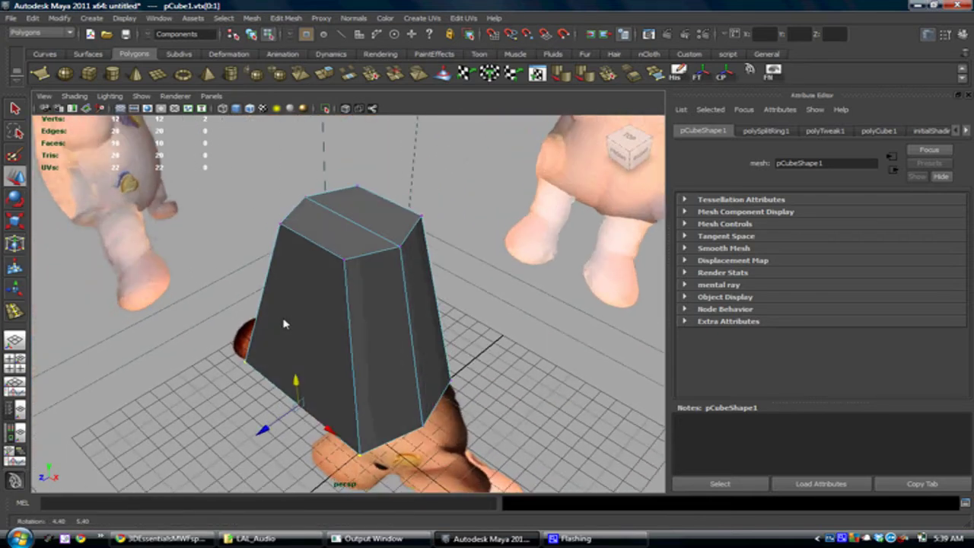
pyautogui.click(286, 18)
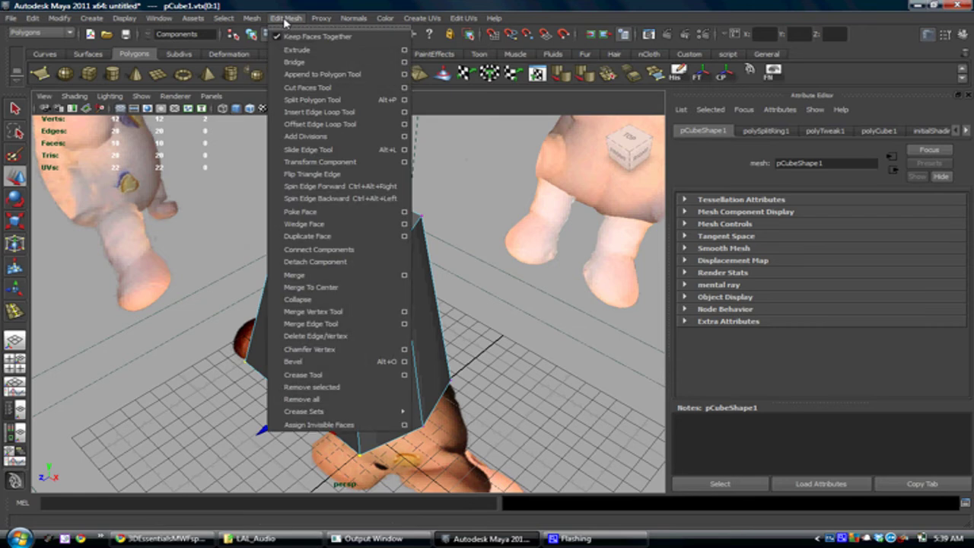
pyautogui.click(320, 111)
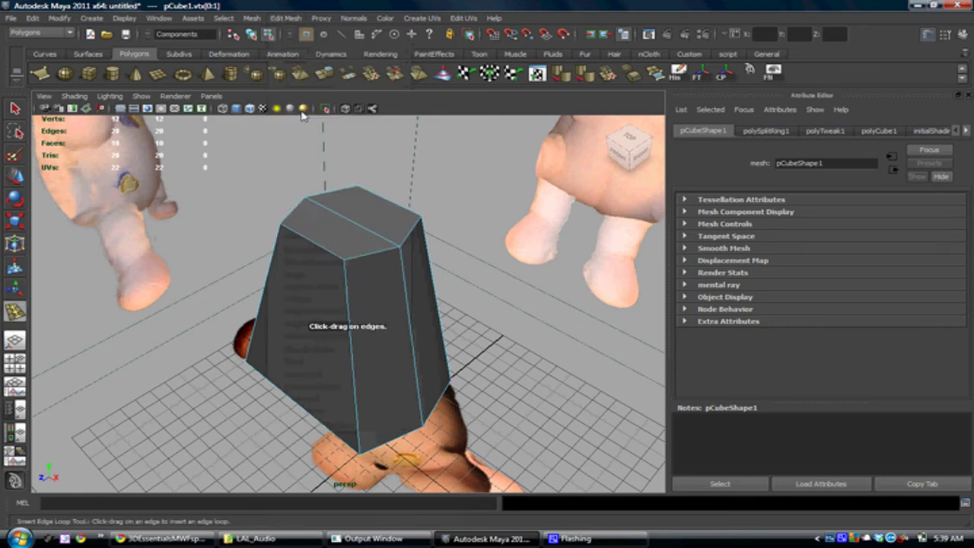
pyautogui.keyDown('alt'); pyautogui.moveTo(349, 304); pyautogui.dragTo(380, 260); pyautogui.keyUp('alt')
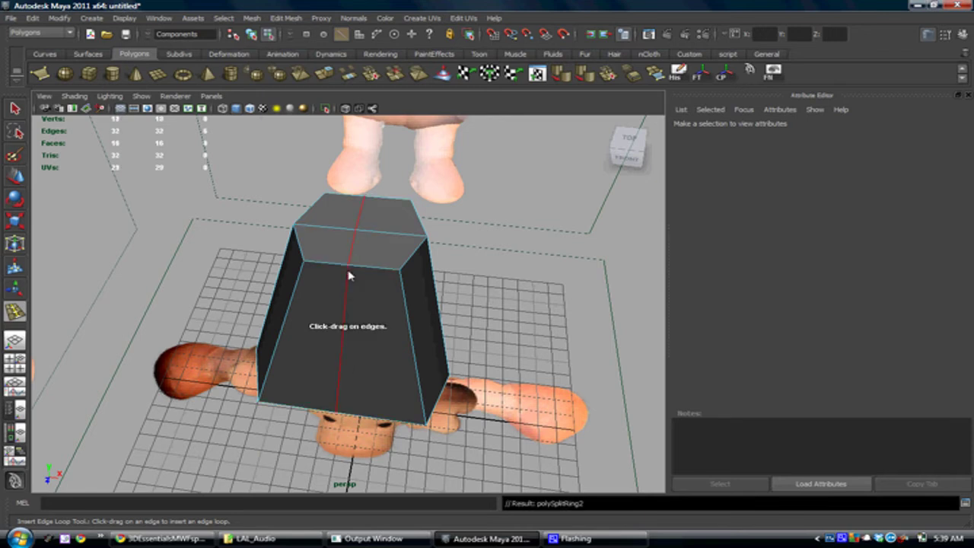
pyautogui.click(354, 281)
pyautogui.moveTo(354, 282)
pyautogui.keyDown('alt'); pyautogui.mouseDown()
pyautogui.moveTo(380, 267)
pyautogui.moveTo(356, 282)
pyautogui.moveTo(341, 269)
pyautogui.mouseUp(); pyautogui.keyUp('alt')
# - Pull the vertical centre edges at the torso's front and back outward to round off its depth
pyautogui.press('w')
pyautogui.moveTo(341, 261); pyautogui.dragTo(312, 265, button='right')
pyautogui.keyDown('alt'); pyautogui.moveTo(340, 272); pyautogui.dragTo(390, 310); pyautogui.keyUp('alt')
pyautogui.click(288, 335)
pyautogui.click(397, 307)
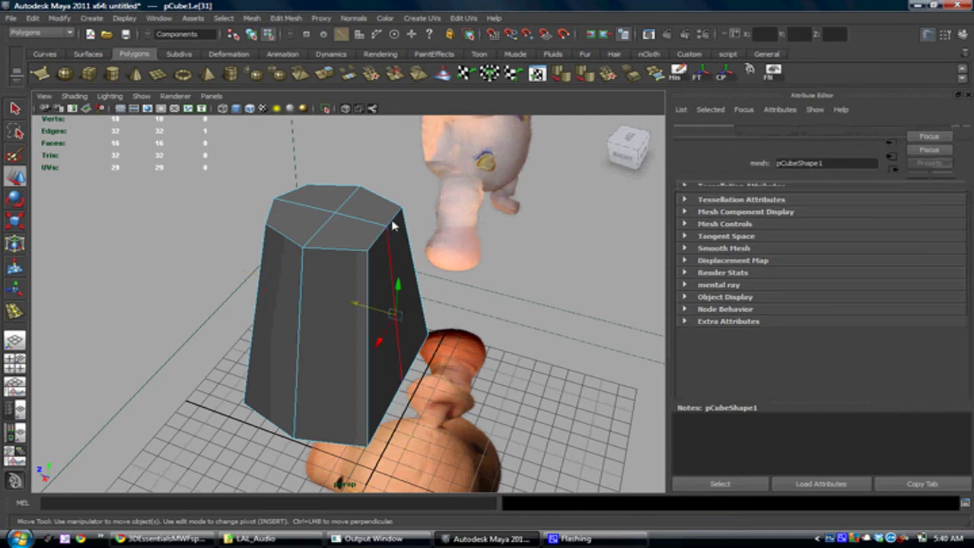
pyautogui.moveTo(362, 307); pyautogui.dragTo(343, 213)
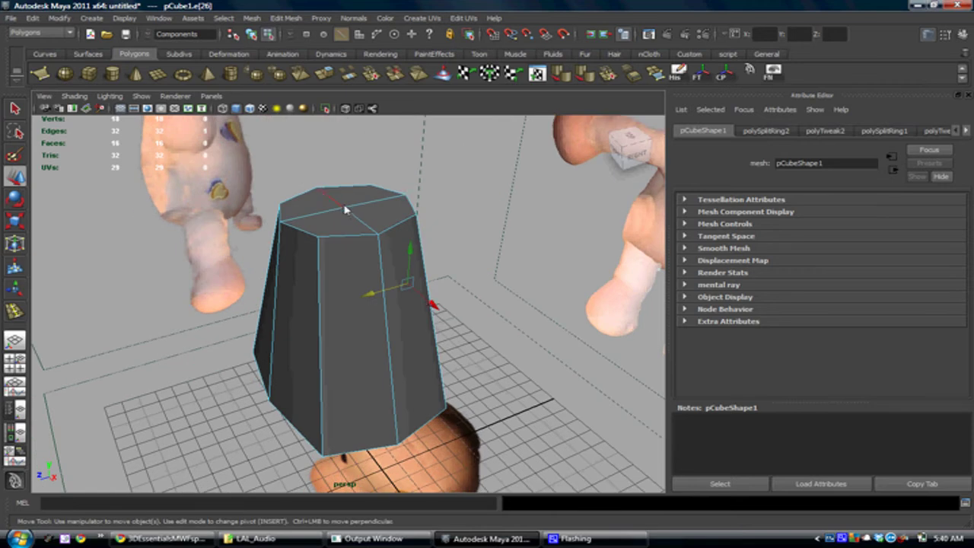
# - Adjust the torso's centre vertices, including the one at the front of the base, to refine the rounded outline
pyautogui.rightClick(344, 211)
pyautogui.moveTo(344, 212); pyautogui.dragTo(296, 209, button='right')
pyautogui.click(346, 197)
pyautogui.keyDown('alt'); pyautogui.moveTo(372, 191); pyautogui.dragTo(365, 404); pyautogui.keyUp('alt')
pyautogui.click(344, 396)
pyautogui.moveTo(343, 369); pyautogui.dragTo(386, 329)
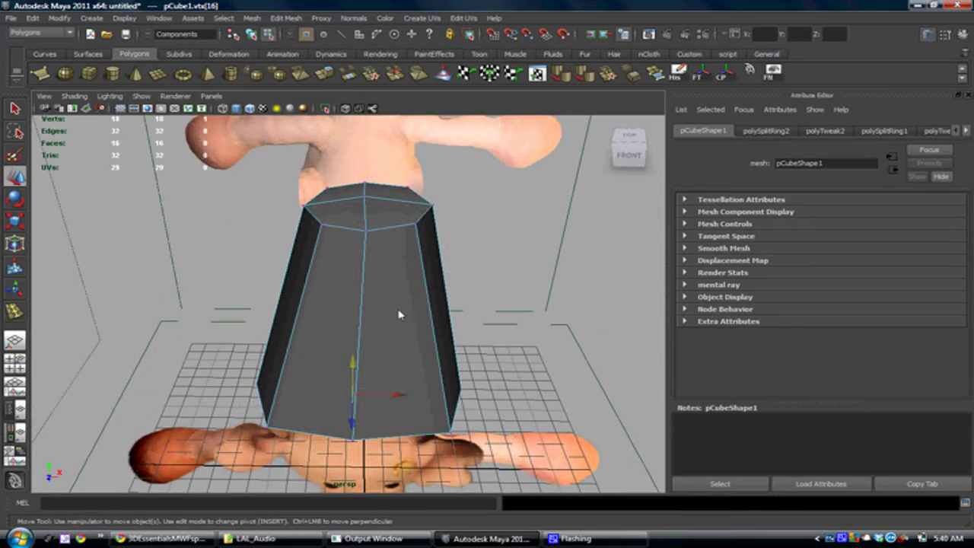
pyautogui.keyDown('alt'); pyautogui.moveTo(430, 428); pyautogui.dragTo(356, 291); pyautogui.keyUp('alt')
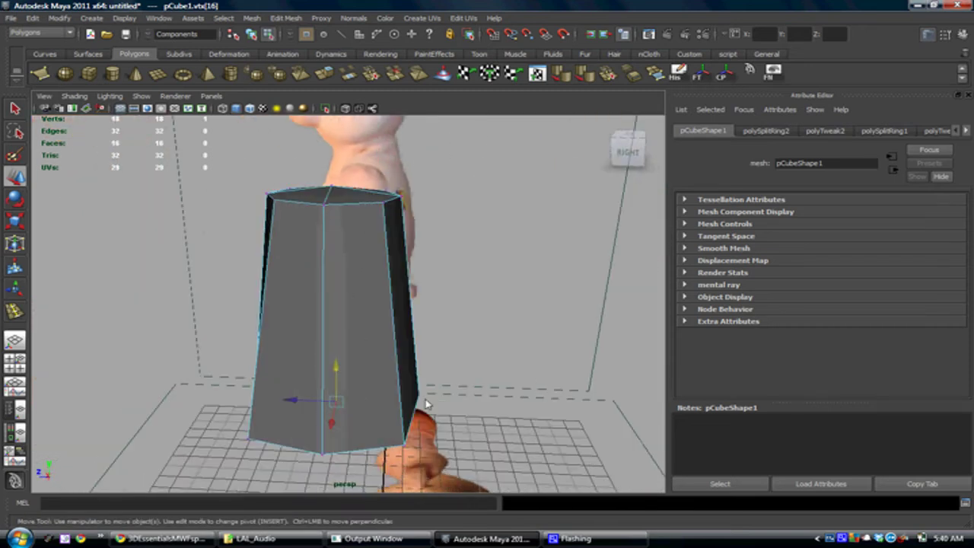
pyautogui.keyDown('alt'); pyautogui.moveTo(426, 404); pyautogui.dragTo(386, 266); pyautogui.keyUp('alt')
pyautogui.moveTo(385, 261); pyautogui.dragTo(388, 288, button='right')
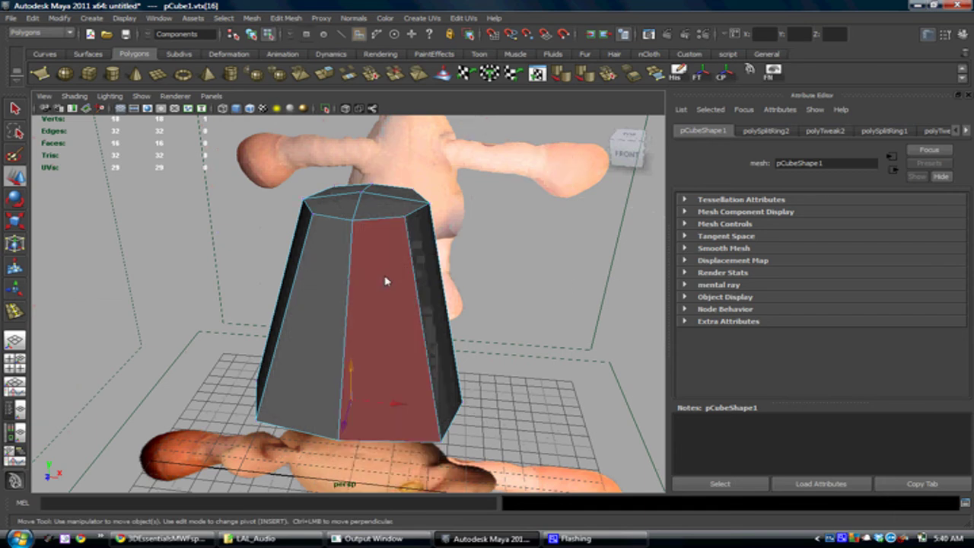
pyautogui.click(385, 278)
pyautogui.keyDown('shift'); pyautogui.doubleClick(330, 277); pyautogui.keyUp('shift')
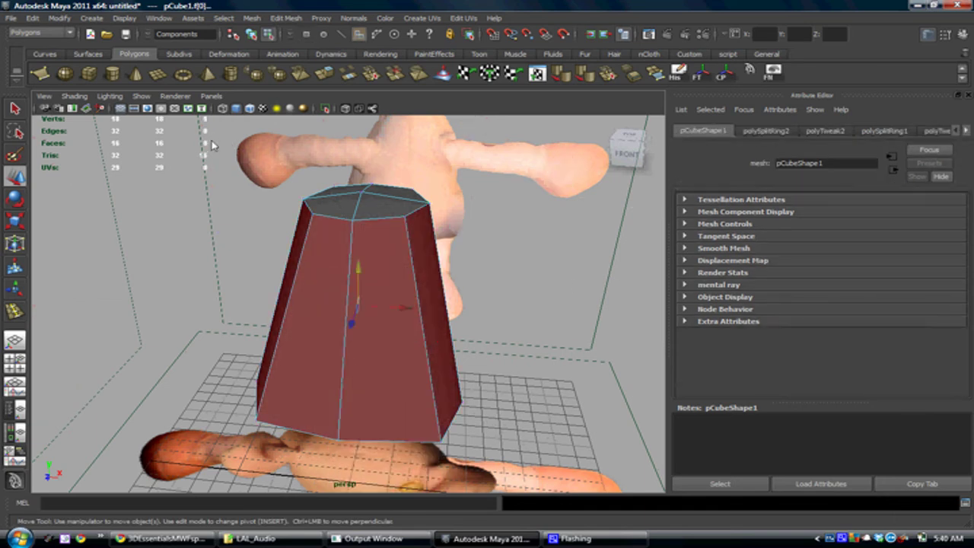
pyautogui.keyDown('alt'); pyautogui.moveTo(273, 242); pyautogui.dragTo(396, 272); pyautogui.keyUp('alt')
pyautogui.click(454, 269)
# - Insert a horizontal edge loop around the torso's sides, slightly below the middle of its height
pyautogui.keyDown('alt'); pyautogui.moveTo(431, 266); pyautogui.dragTo(418, 236, button='middle'); pyautogui.keyUp('alt')
pyautogui.keyDown('alt'); pyautogui.moveTo(406, 229); pyautogui.dragTo(298, 341); pyautogui.keyUp('alt')
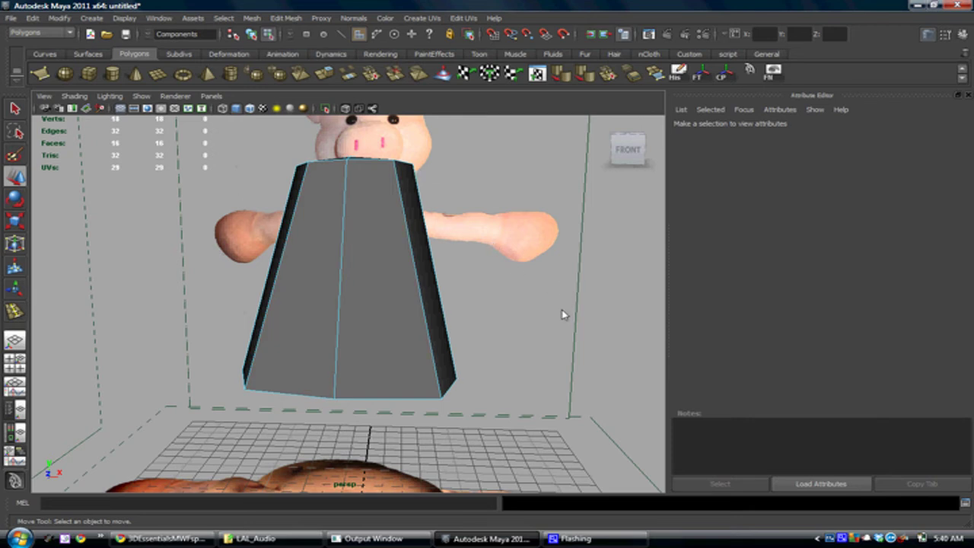
pyautogui.moveTo(478, 310)
pyautogui.keyDown('alt'); pyautogui.mouseDown()
pyautogui.moveTo(456, 321)
pyautogui.moveTo(461, 315)
pyautogui.mouseUp(); pyautogui.keyUp('alt')
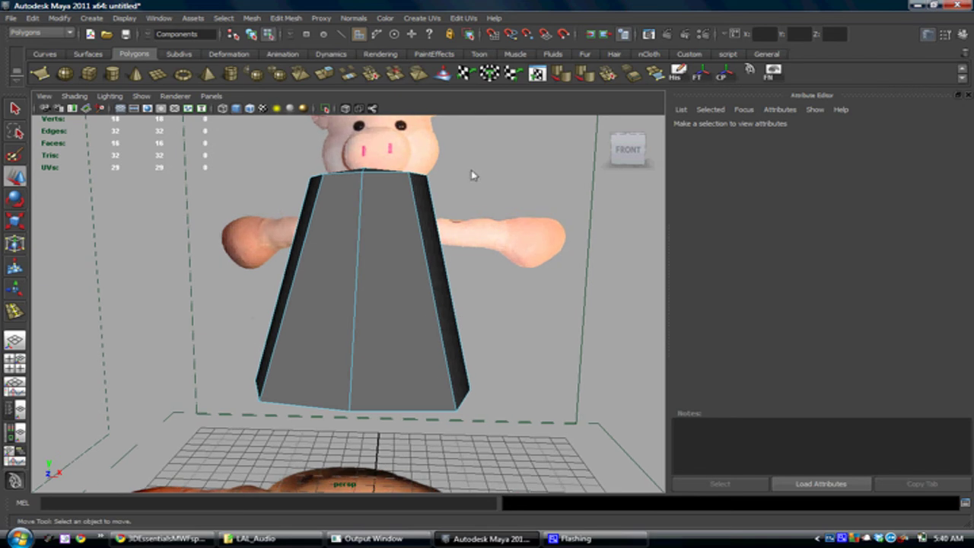
pyautogui.click(286, 18)
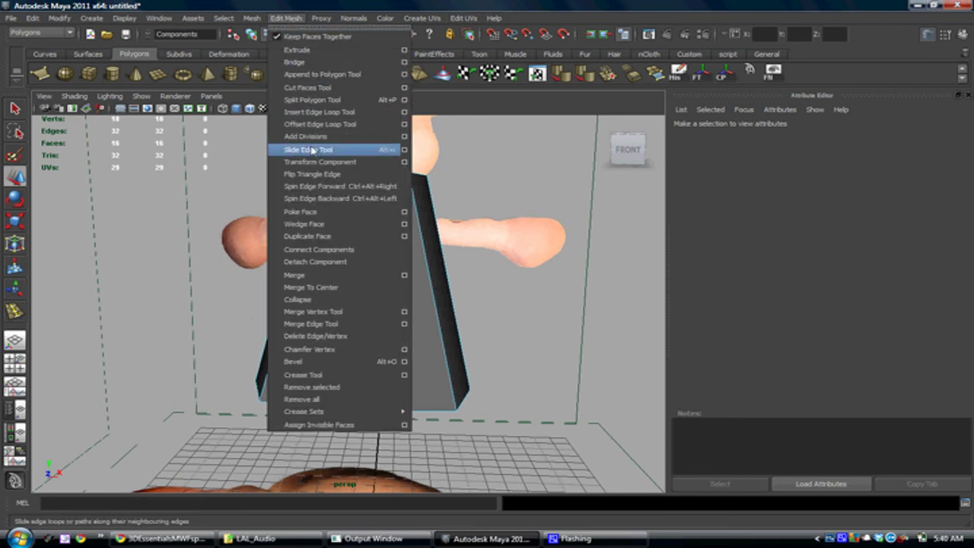
pyautogui.click(316, 112)
pyautogui.moveTo(434, 266); pyautogui.dragTo(429, 275)
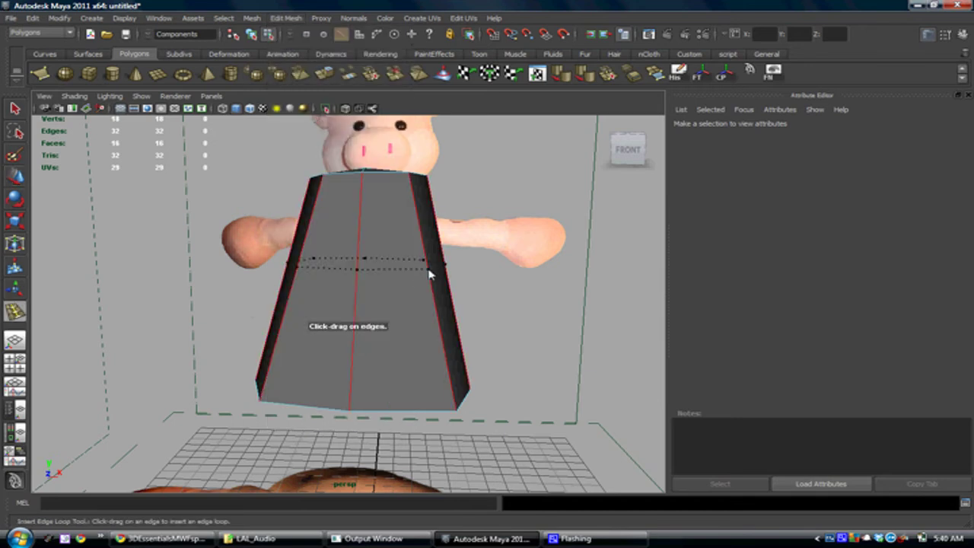
pyautogui.moveTo(442, 321); pyautogui.dragTo(442, 321)
pyautogui.keyDown('alt'); pyautogui.moveTo(392, 334); pyautogui.dragTo(424, 347); pyautogui.keyUp('alt')
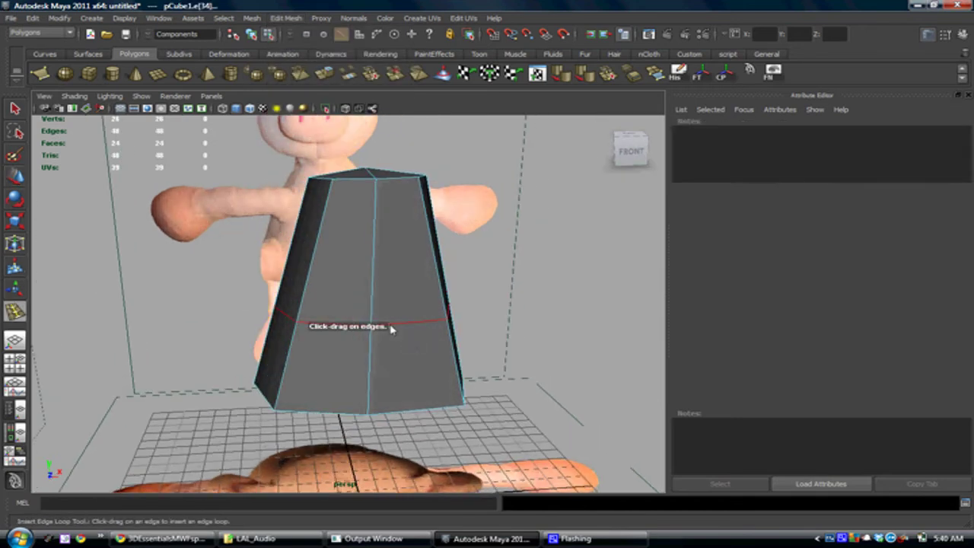
# - Scale and reposition the new horizontal edge loop to fit the pig's belly outline in the front view
pyautogui.press('r')
pyautogui.moveTo(350, 318)
pyautogui.keyDown('alt'); pyautogui.mouseDown()
pyautogui.moveTo(373, 330)
pyautogui.moveTo(375, 302)
pyautogui.moveTo(380, 308)
pyautogui.moveTo(356, 315)
pyautogui.mouseUp(); pyautogui.keyUp('alt')
pyautogui.press('space')
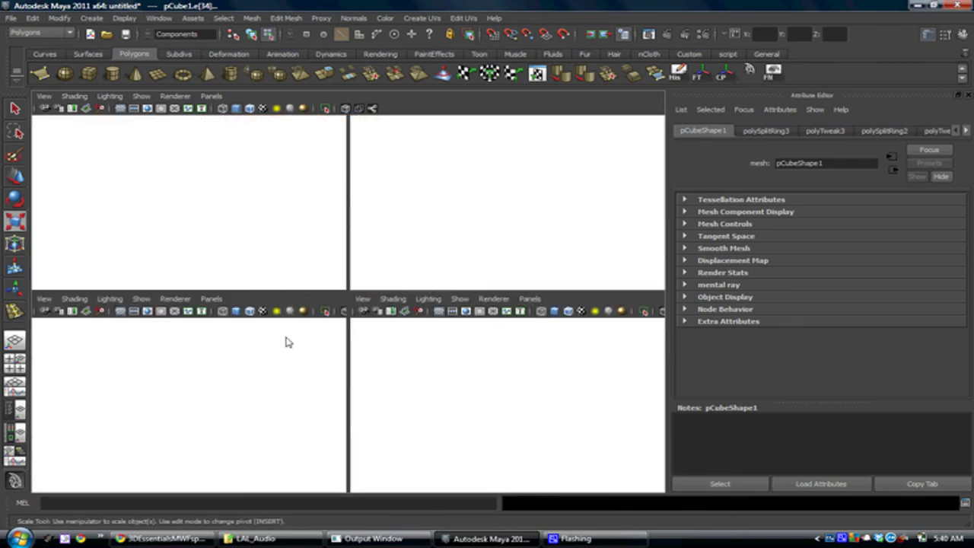
pyautogui.press('space')
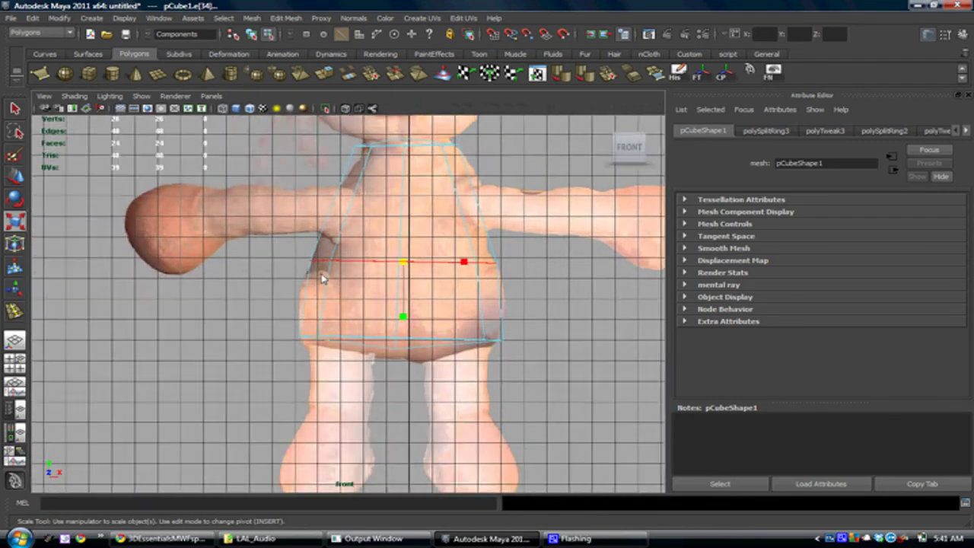
pyautogui.press('w')
pyautogui.click(411, 207)
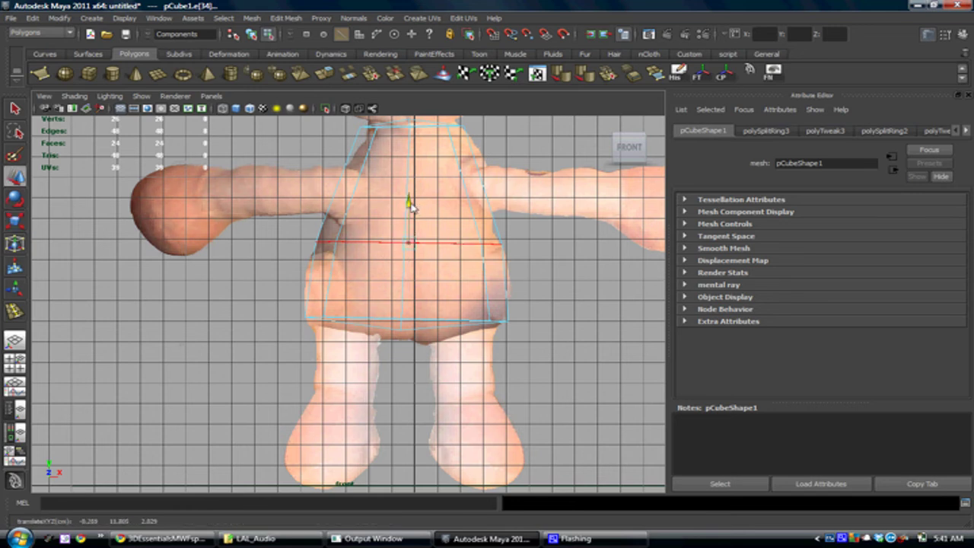
pyautogui.keyDown('alt'); pyautogui.moveTo(411, 207); pyautogui.dragTo(396, 263, button='middle'); pyautogui.keyUp('alt')
# - Insert a horizontal edge loop around the torso at arm height and scale it outward to the reference outline
pyautogui.hotkey('ctrl', 'e')
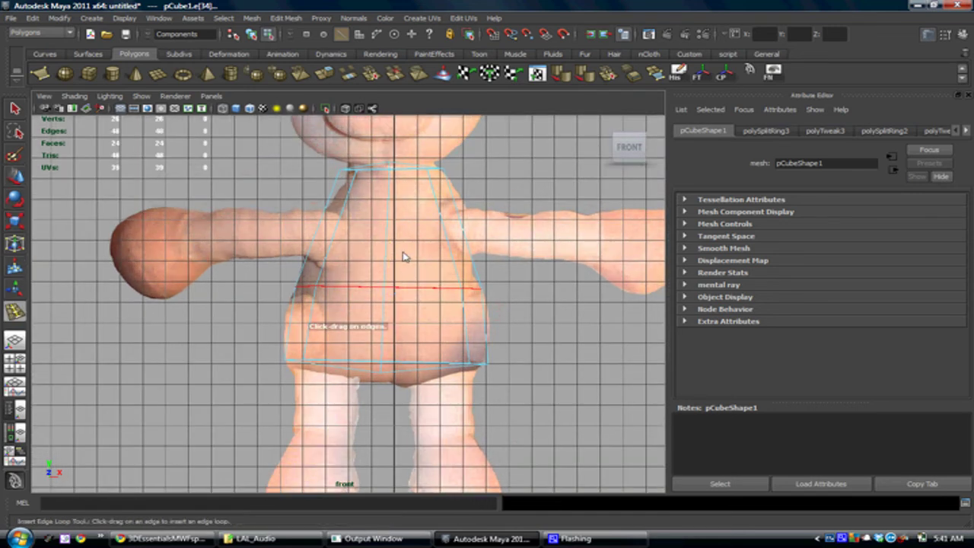
pyautogui.moveTo(386, 241)
pyautogui.mouseDown()
pyautogui.moveTo(387, 225)
pyautogui.moveTo(397, 230)
pyautogui.mouseUp()
pyautogui.press('r')
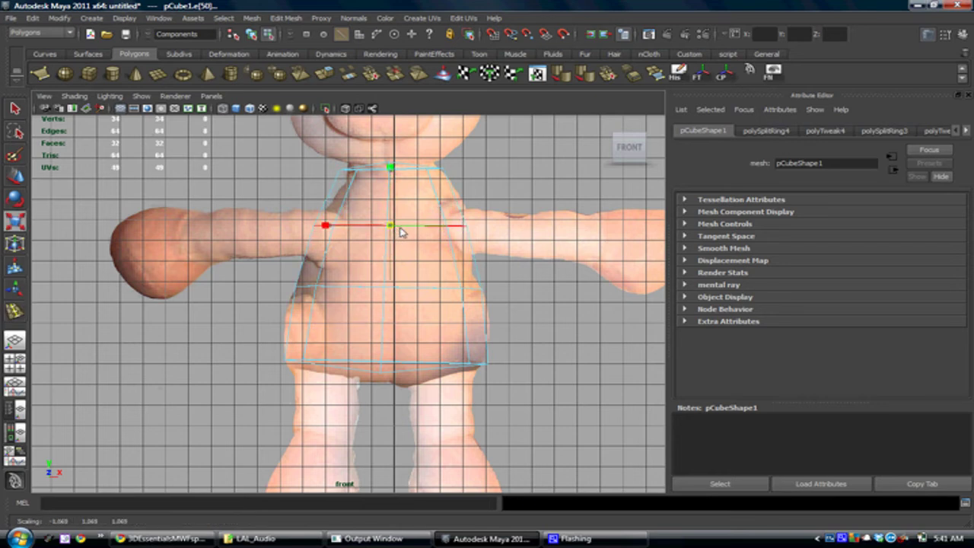
pyautogui.keyDown('alt'); pyautogui.moveTo(403, 264); pyautogui.dragTo(378, 266, button='middle'); pyautogui.keyUp('alt')
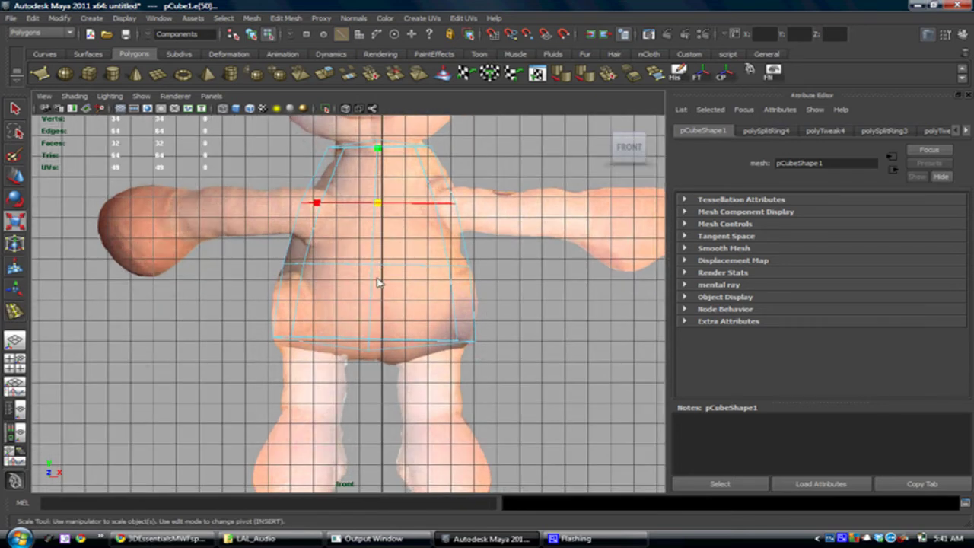
# - Insert a horizontal edge loop around the hips just above the base and scale it slightly outward
pyautogui.keyDown('shift'); pyautogui.moveTo(378, 283); pyautogui.dragTo(376, 316, button='right'); pyautogui.keyUp('shift')
pyautogui.moveTo(374, 306); pyautogui.dragTo(378, 308)
pyautogui.press('r')
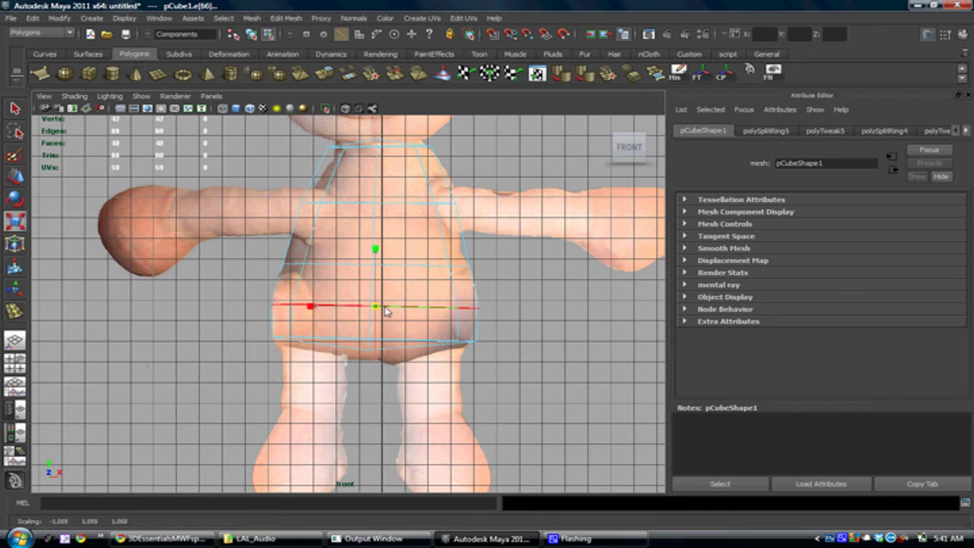
pyautogui.keyDown('alt'); pyautogui.moveTo(381, 274); pyautogui.dragTo(381, 316, button='middle'); pyautogui.keyUp('alt')
# - Insert a horizontal edge loop between the arm-height loop and the belly loop and scale it to fit the body
pyautogui.press('y')
pyautogui.moveTo(372, 327); pyautogui.dragTo(375, 280)
pyautogui.press('r')
pyautogui.keyDown('alt'); pyautogui.moveTo(382, 257); pyautogui.dragTo(381, 286, button='middle'); pyautogui.keyUp('alt')
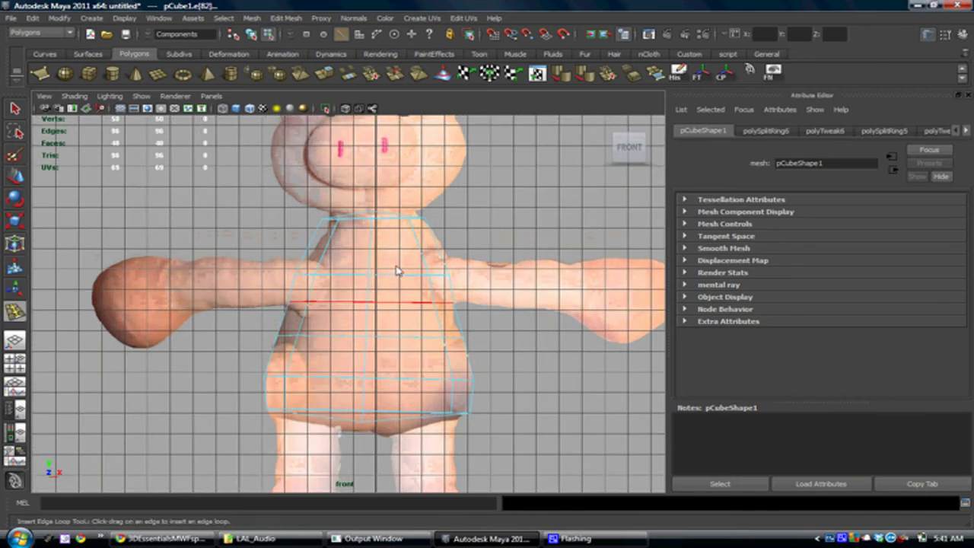
# - Insert a horizontal edge loop between the neck and the arm-height loop and scale it outward to fit the shoulders
pyautogui.press('y')
pyautogui.moveTo(374, 248); pyautogui.dragTo(374, 245)
pyautogui.press('r')
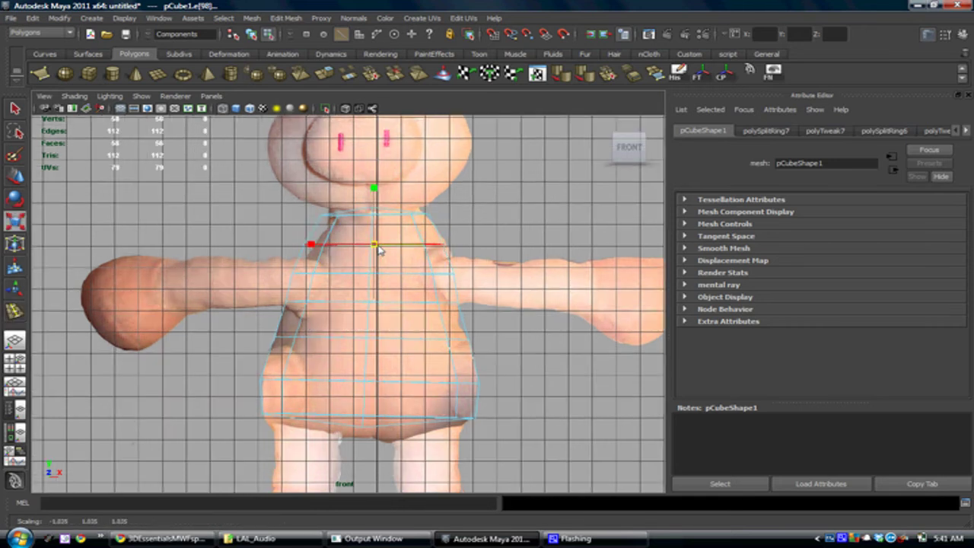
pyautogui.keyDown('alt'); pyautogui.moveTo(378, 249); pyautogui.dragTo(351, 239, button='middle'); pyautogui.keyUp('alt')
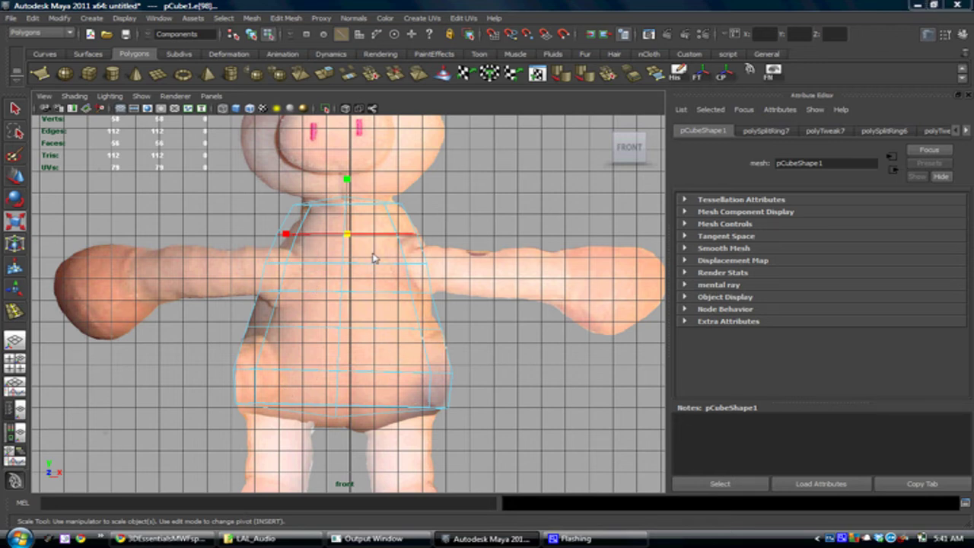
# - Insert a vertical edge loop on each side of the centre loop, running over the torso's top, front and back
pyautogui.press('space')
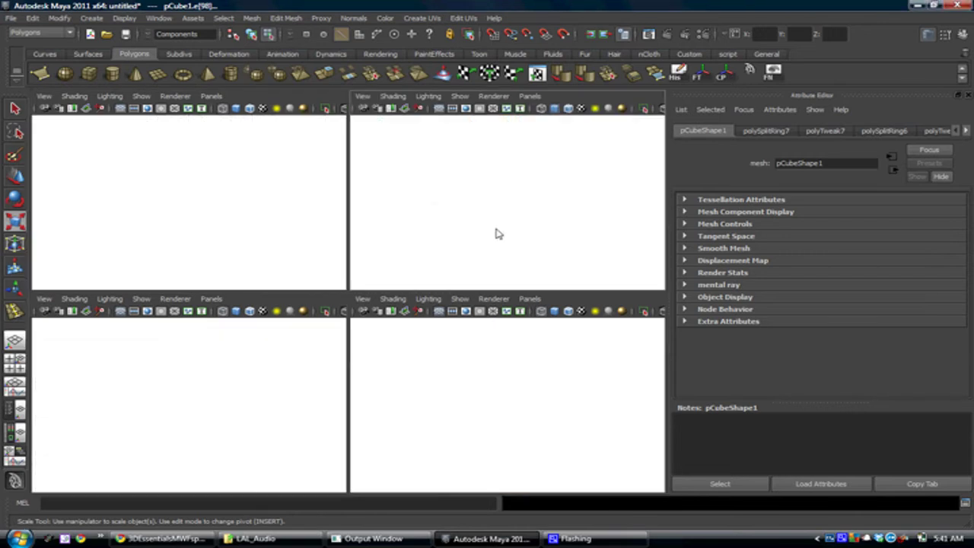
pyautogui.press('space')
pyautogui.keyDown('alt'); pyautogui.moveTo(435, 276); pyautogui.dragTo(400, 239); pyautogui.keyUp('alt')
pyautogui.press('y')
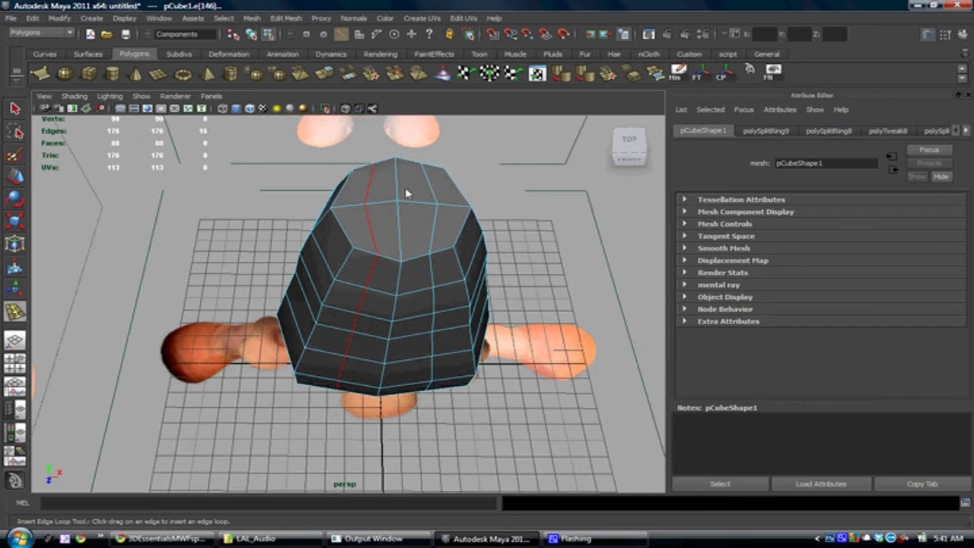
pyautogui.rightClick(842, 538)
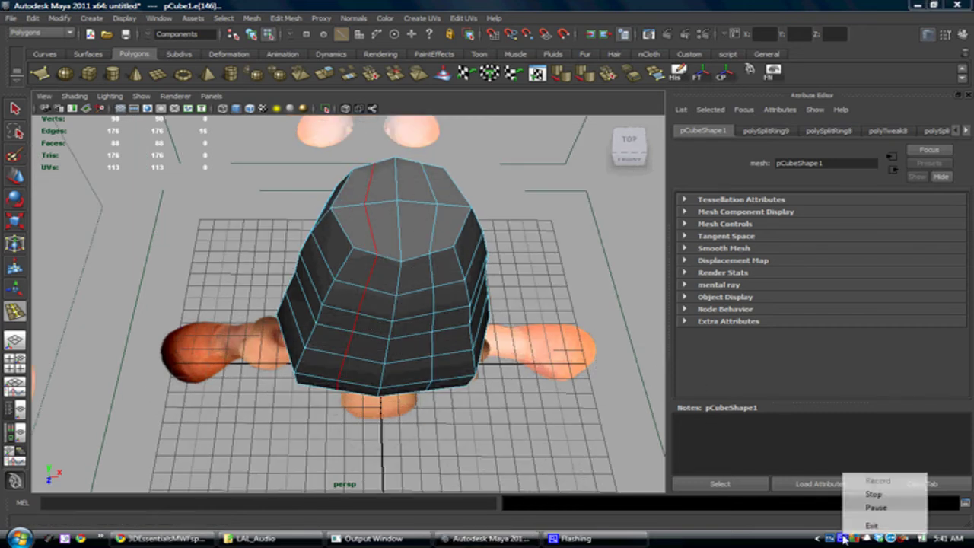
pyautogui.click(874, 508)
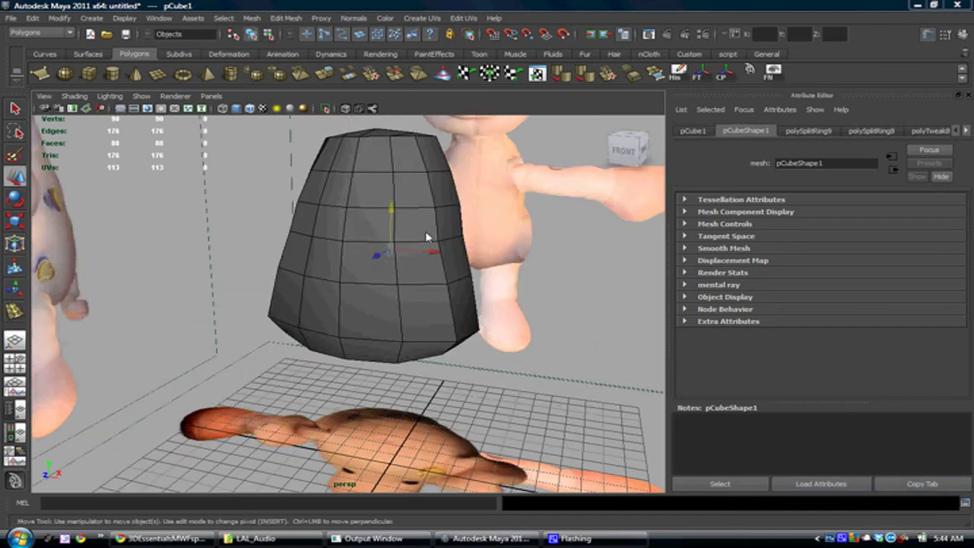
# - Compare the torso's smooth mesh preview with its unsmoothed mesh from several angles, ending in the unsmoothed display
pyautogui.keyDown('alt'); pyautogui.moveTo(426, 238); pyautogui.dragTo(411, 225); pyautogui.keyUp('alt')
pyautogui.keyDown('alt'); pyautogui.moveTo(416, 332); pyautogui.dragTo(384, 300); pyautogui.keyUp('alt')
pyautogui.press('3')
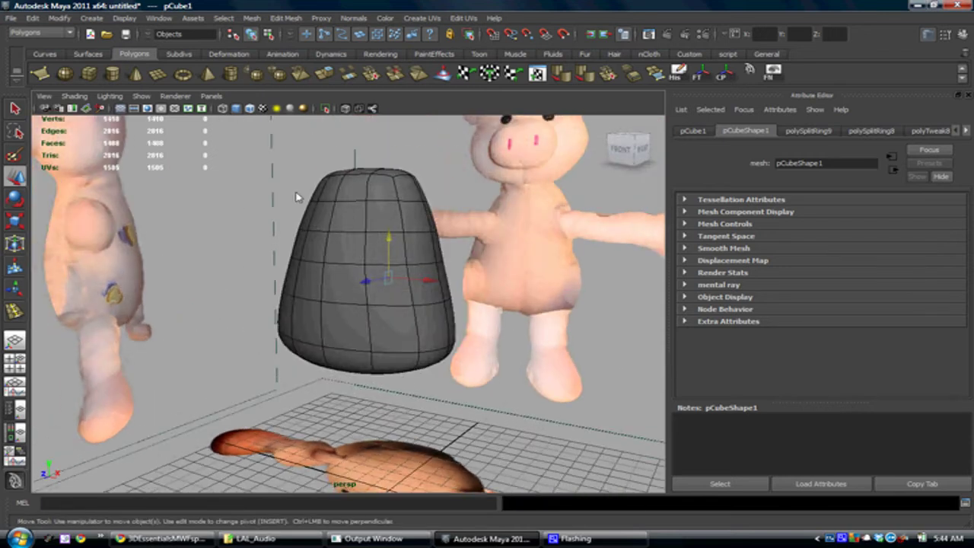
pyautogui.click(297, 197)
pyautogui.keyDown('alt'); pyautogui.moveTo(304, 191); pyautogui.dragTo(423, 341); pyautogui.keyUp('alt')
pyautogui.click(394, 270)
pyautogui.press('1')
pyautogui.press('3')
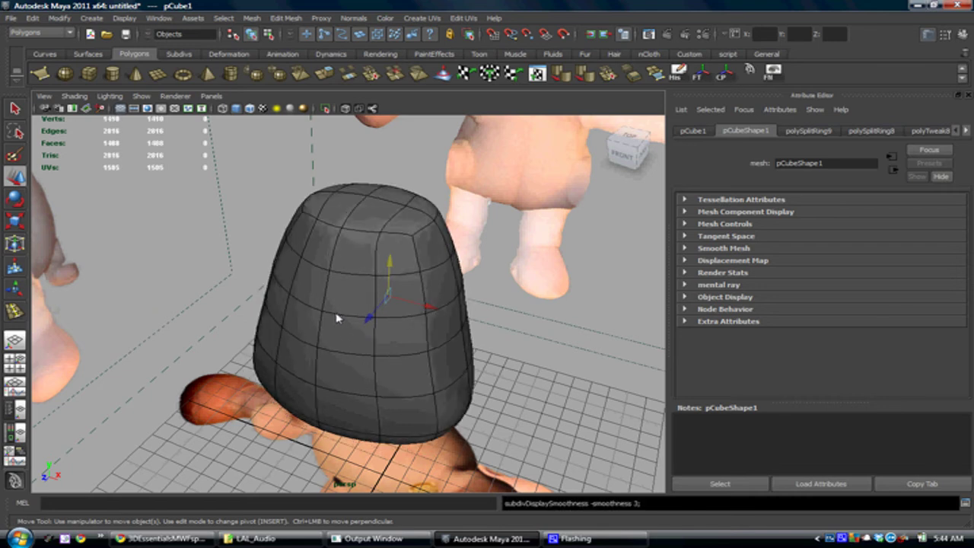
pyautogui.keyDown('alt'); pyautogui.moveTo(337, 320); pyautogui.dragTo(384, 305); pyautogui.keyUp('alt')
pyautogui.press('1')
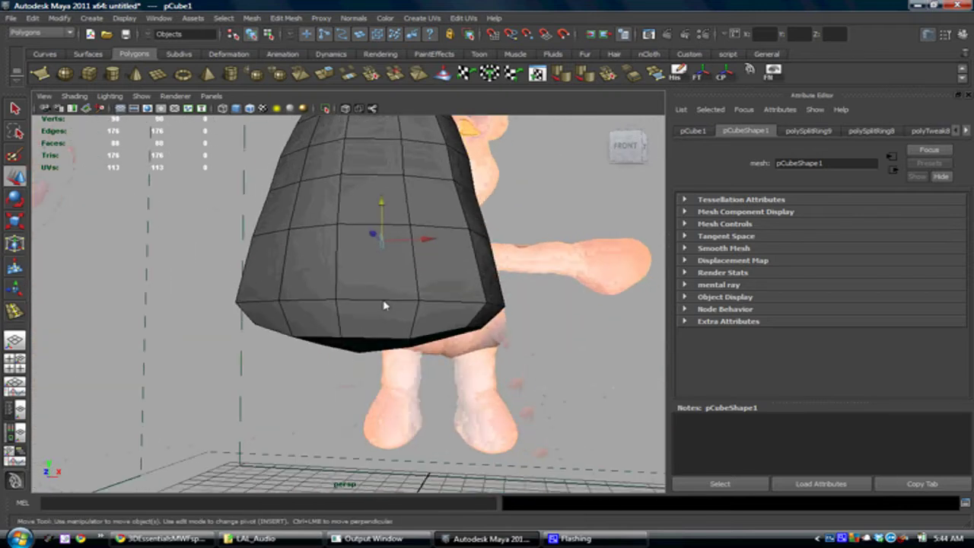
# - Select the torso's lowest horizontal edge loop, around the hips, and move it down slightly
pyautogui.moveTo(384, 305); pyautogui.dragTo(386, 274, button='right')
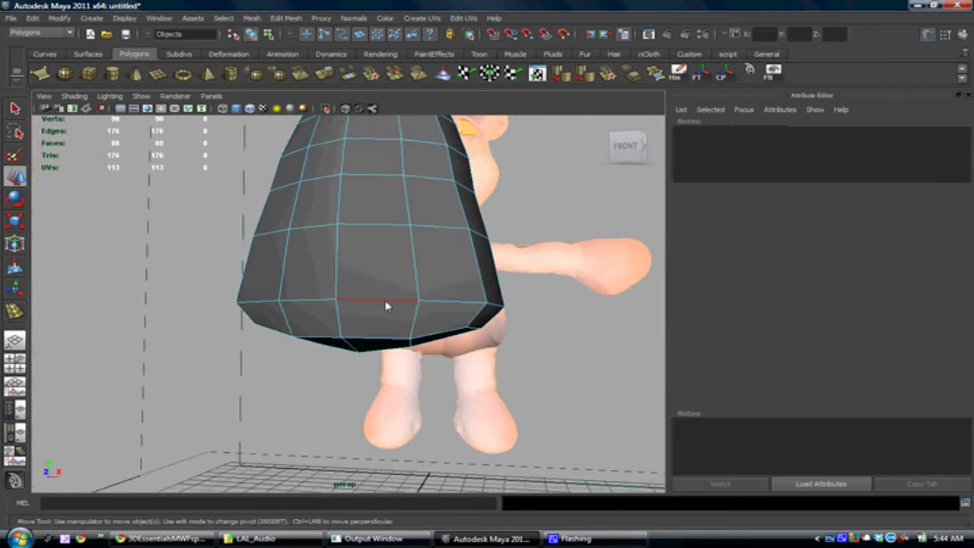
pyautogui.doubleClick(387, 306)
pyautogui.keyDown('alt'); pyautogui.moveTo(420, 327); pyautogui.dragTo(317, 323); pyautogui.keyUp('alt')
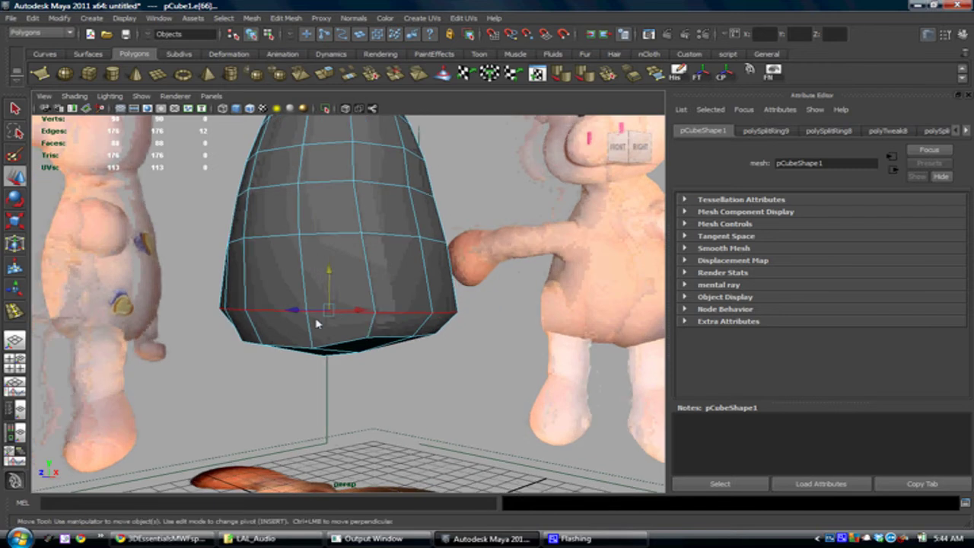
pyautogui.moveTo(329, 279); pyautogui.dragTo(439, 225)
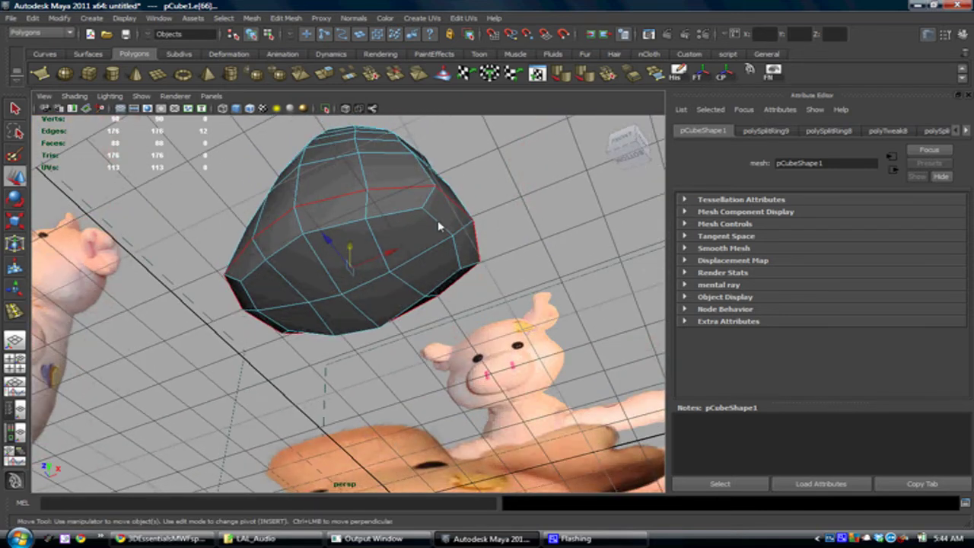
# - Move the outermost edges on both sides of the torso's underside inward to round the bottom
pyautogui.click(443, 236)
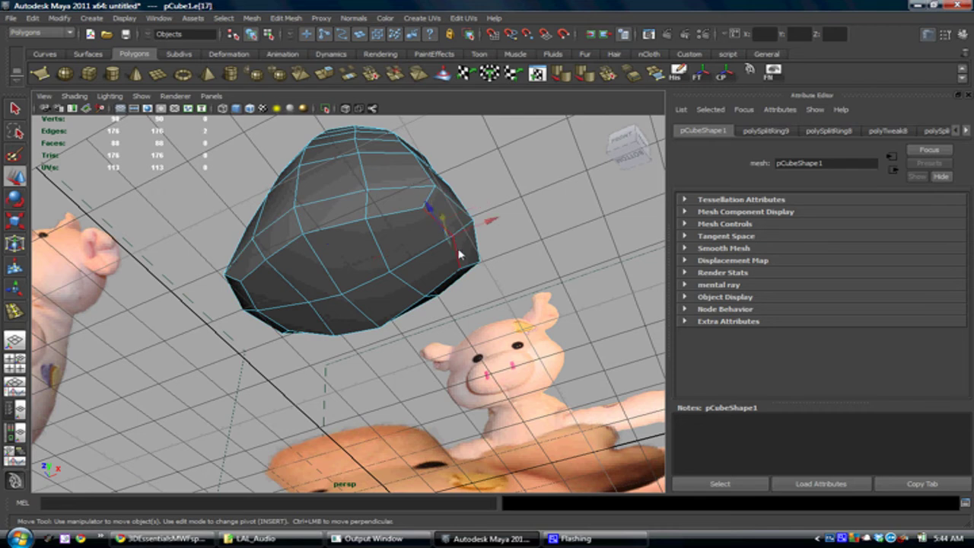
pyautogui.moveTo(473, 228); pyautogui.dragTo(382, 314)
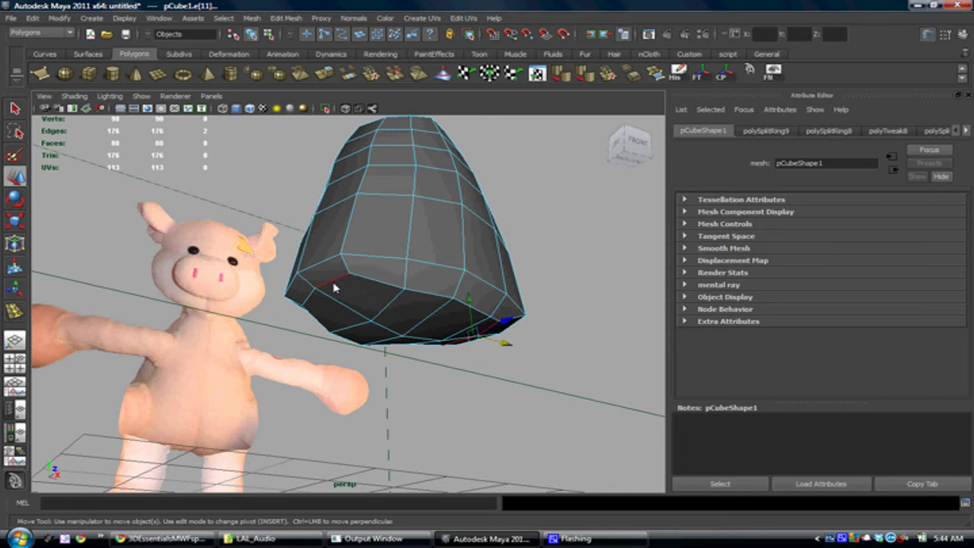
pyautogui.moveTo(345, 300); pyautogui.dragTo(362, 303)
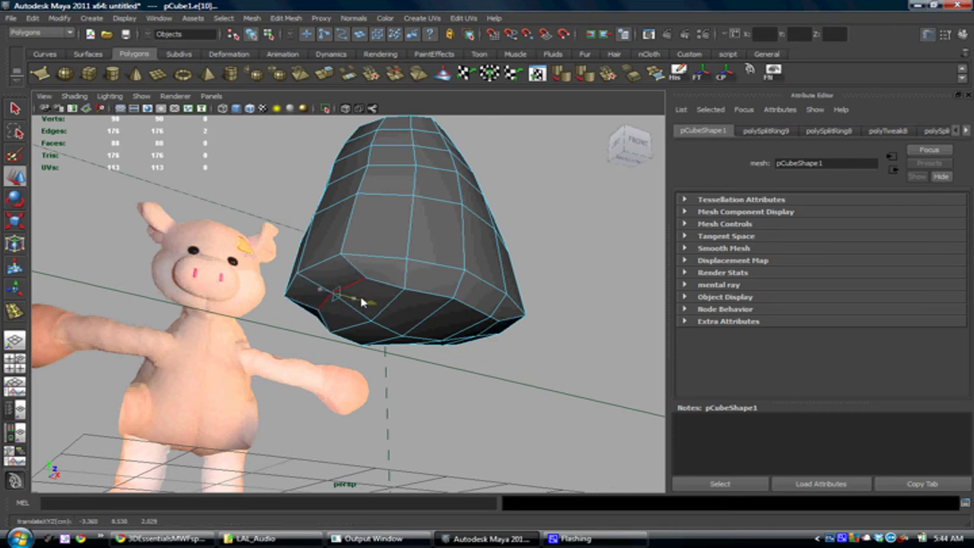
pyautogui.moveTo(340, 257); pyautogui.dragTo(327, 272)
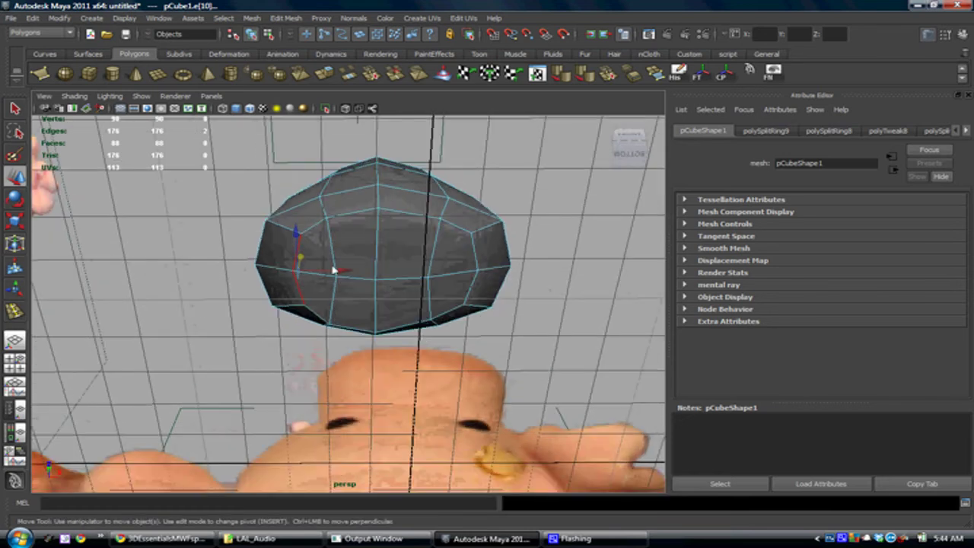
pyautogui.keyDown('alt'); pyautogui.moveTo(482, 280); pyautogui.dragTo(426, 317); pyautogui.keyUp('alt')
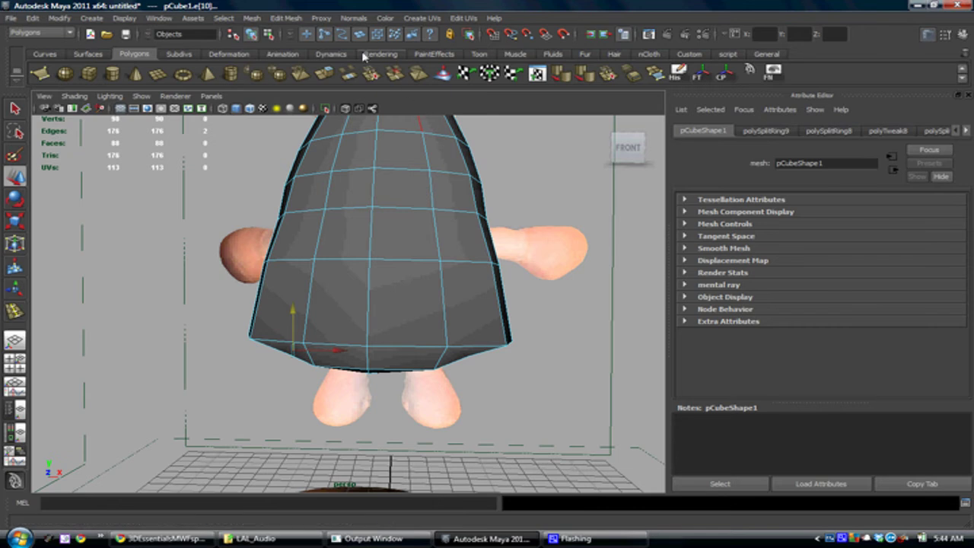
# - Insert a horizontal edge loop between the belly loop and the lowest hip loop and scale it to fit the body
pyautogui.click(286, 18)
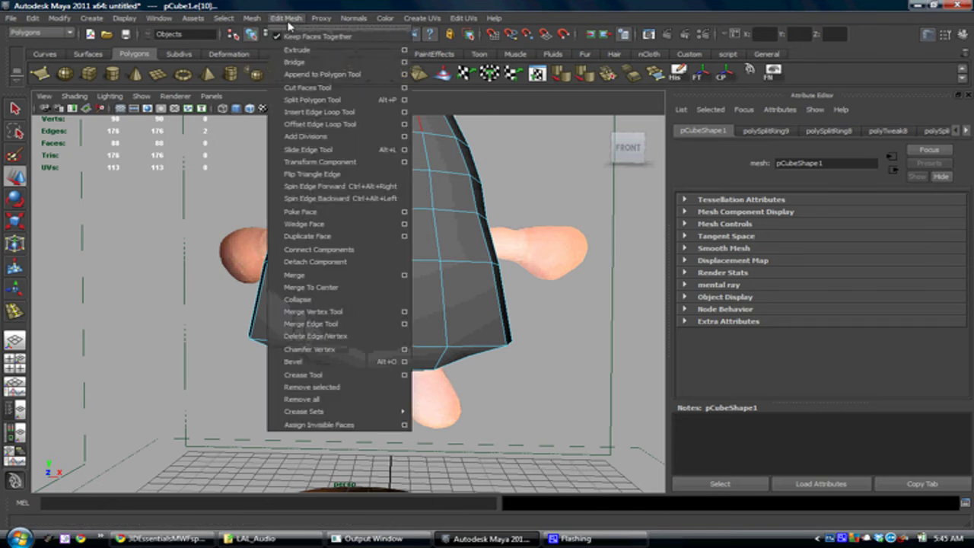
pyautogui.click(332, 112)
pyautogui.moveTo(369, 302); pyautogui.dragTo(340, 307)
pyautogui.press('r')
pyautogui.keyDown('alt'); pyautogui.moveTo(340, 304); pyautogui.dragTo(320, 299, button='right'); pyautogui.keyUp('alt')
pyautogui.keyDown('alt'); pyautogui.moveTo(341, 304); pyautogui.dragTo(327, 258, button='middle'); pyautogui.keyUp('alt')
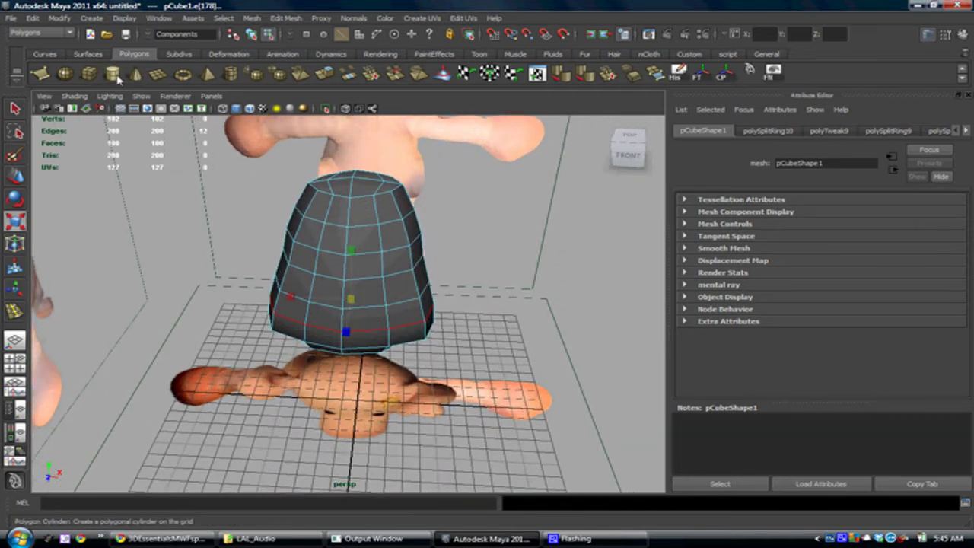
# - Create a tall polygon cube on the grid beneath the torso as the start of a leg
pyautogui.click(91, 73)
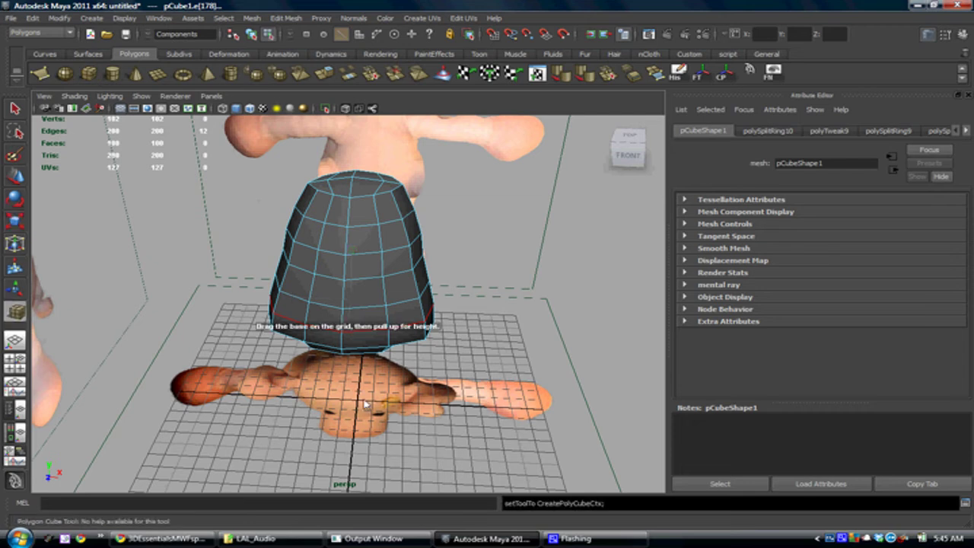
pyautogui.moveTo(364, 404); pyautogui.dragTo(386, 415)
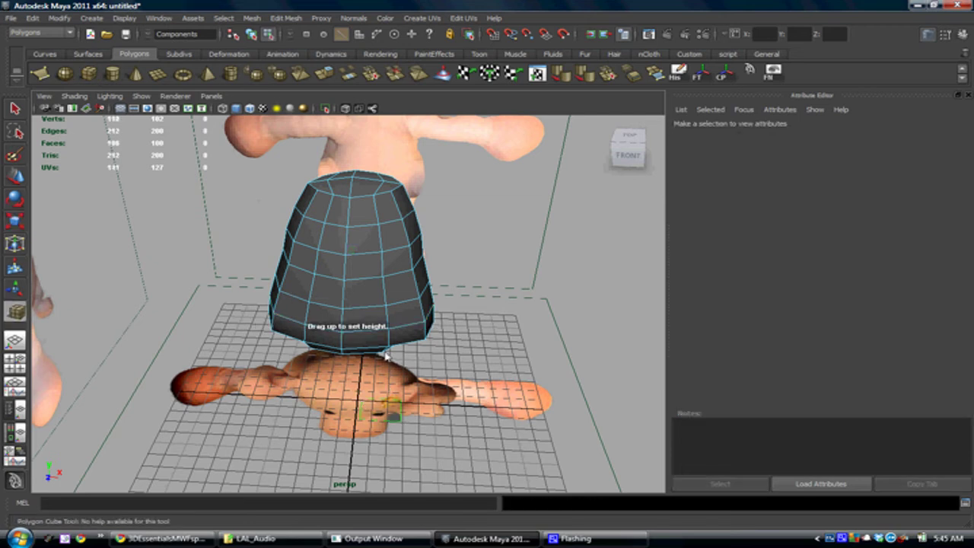
pyautogui.moveTo(389, 380); pyautogui.dragTo(386, 359)
# - Move the cube's upper vertices up and sideways to the top of the reference leg in the front view
pyautogui.press('space')
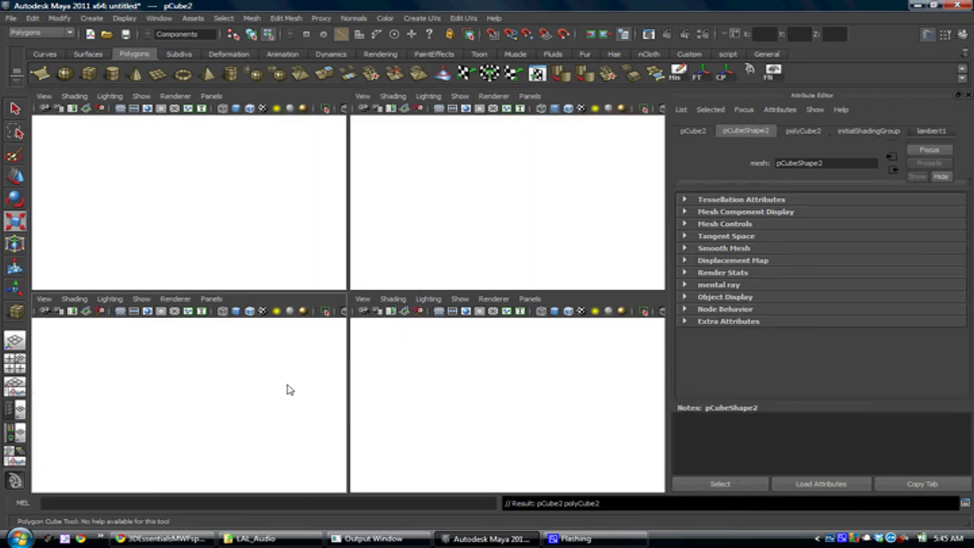
pyautogui.press('space')
pyautogui.keyDown('alt'); pyautogui.moveTo(335, 432); pyautogui.dragTo(337, 271, button='middle'); pyautogui.keyUp('alt')
pyautogui.press('r')
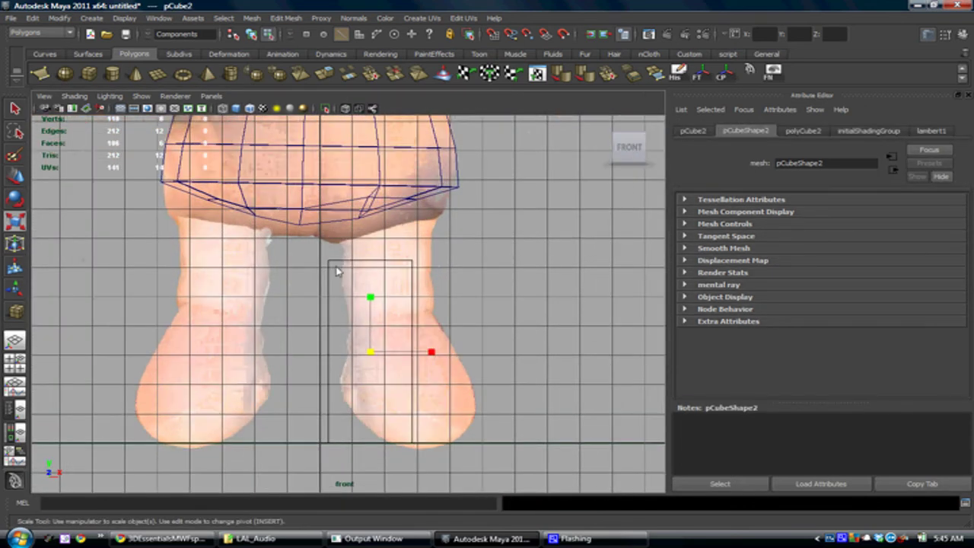
pyautogui.moveTo(338, 265); pyautogui.dragTo(337, 226, button='right')
pyautogui.moveTo(312, 248); pyautogui.dragTo(430, 283)
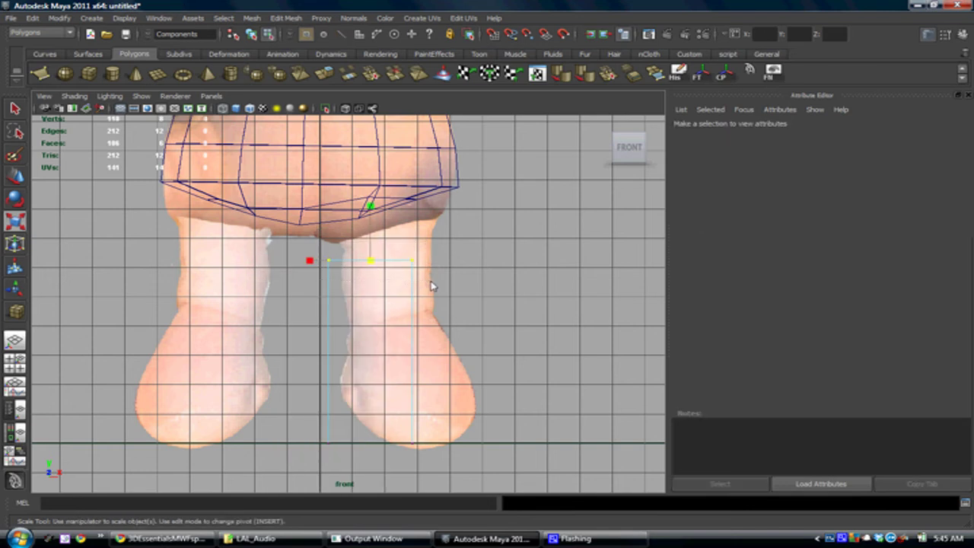
pyautogui.press('w')
pyautogui.moveTo(370, 261); pyautogui.dragTo(390, 227)
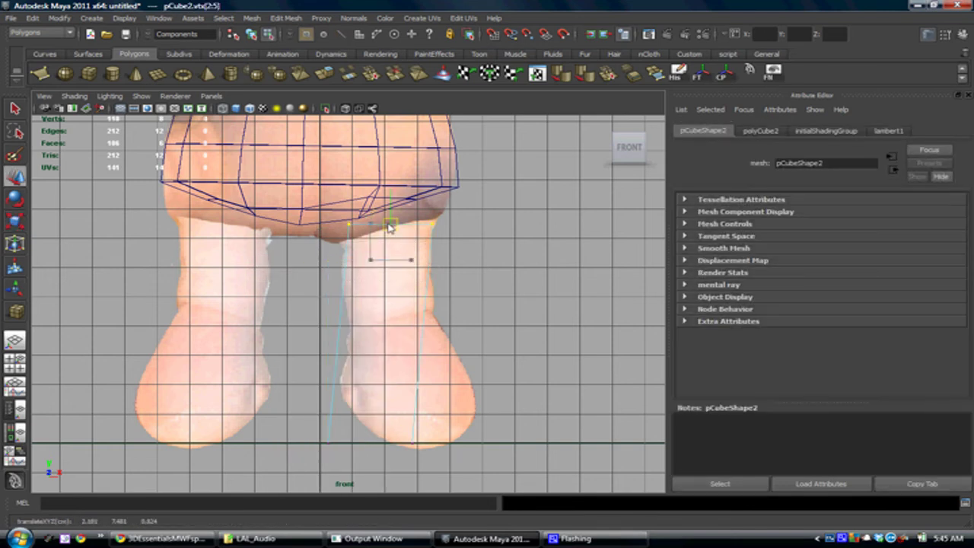
# - Fit the leg block's lower vertices to the foot and its upper corners to the slanted hip line in the front view
pyautogui.moveTo(307, 487); pyautogui.dragTo(308, 485)
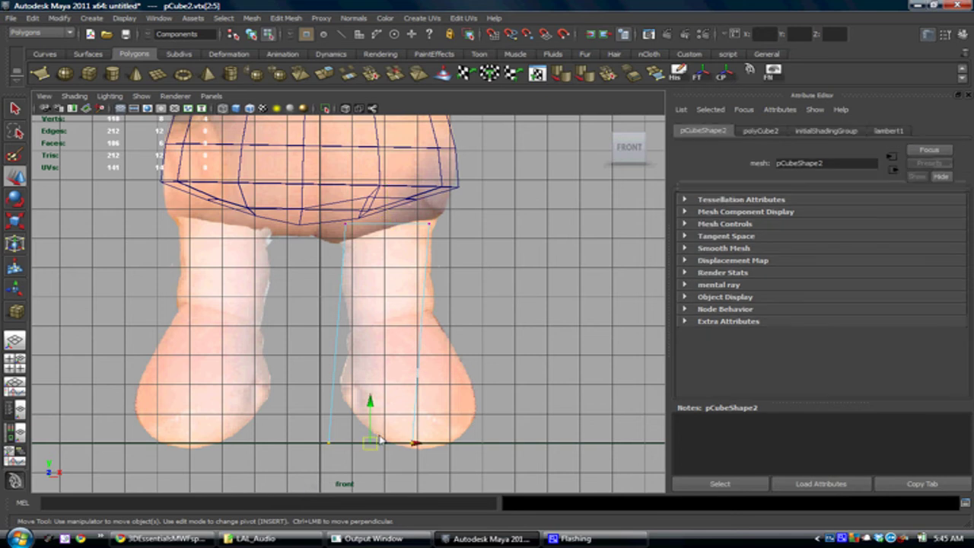
pyautogui.click(393, 443)
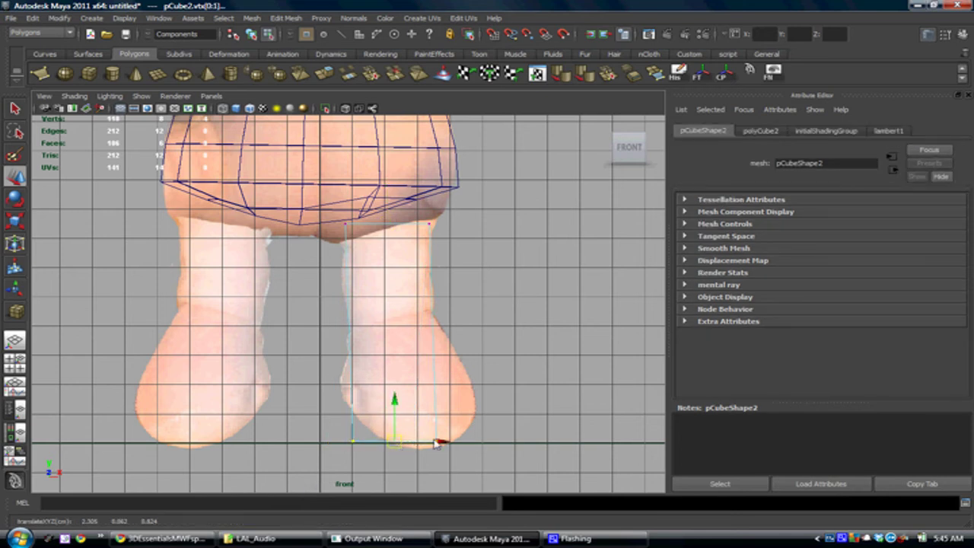
pyautogui.moveTo(437, 444)
pyautogui.mouseDown()
pyautogui.moveTo(430, 457)
pyautogui.moveTo(445, 445)
pyautogui.mouseUp()
pyautogui.moveTo(378, 423); pyautogui.dragTo(352, 409)
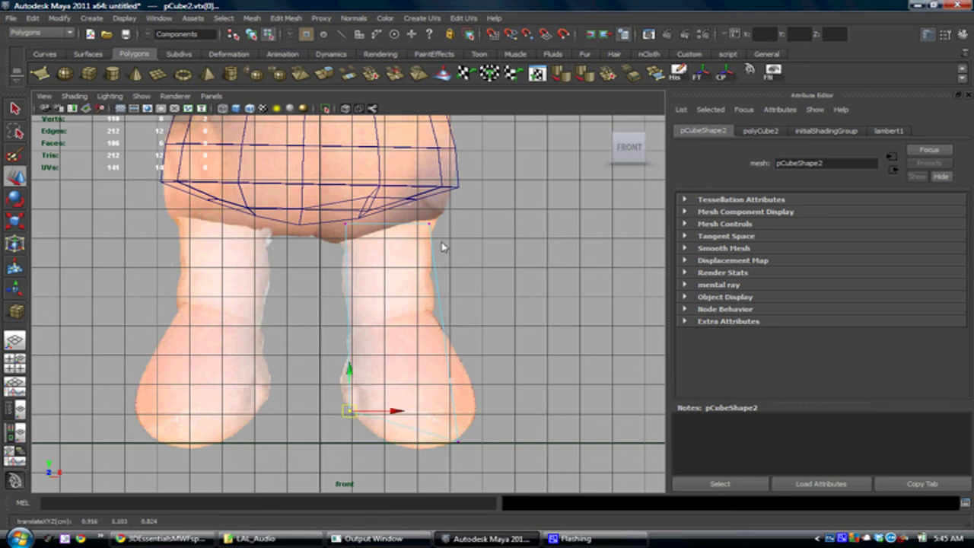
pyautogui.moveTo(446, 220)
pyautogui.mouseDown()
pyautogui.moveTo(424, 236)
pyautogui.moveTo(443, 208)
pyautogui.mouseUp()
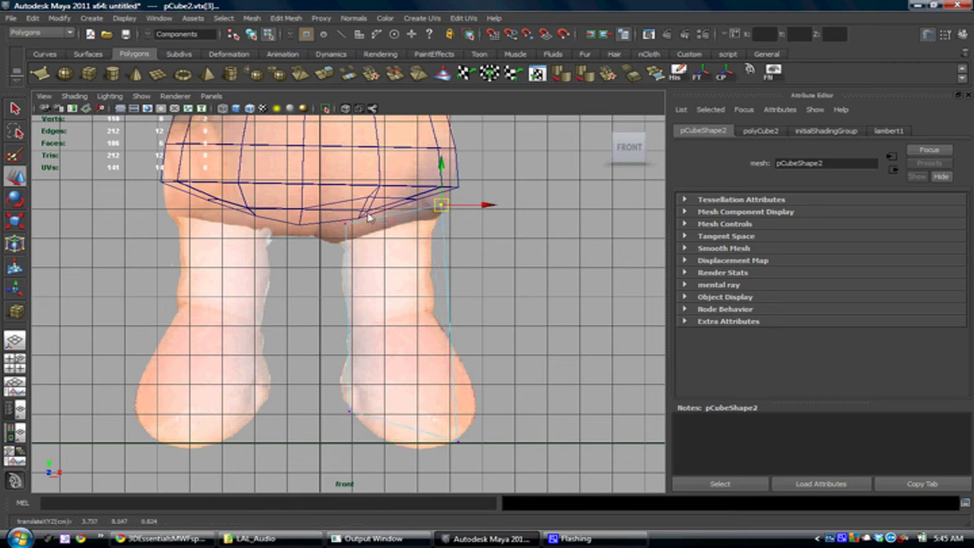
pyautogui.moveTo(364, 215); pyautogui.dragTo(332, 244)
pyautogui.moveTo(346, 224); pyautogui.dragTo(348, 226)
# - Move all of the leg block's vertices forward in the side view to line up with the reference leg
pyautogui.press('space')
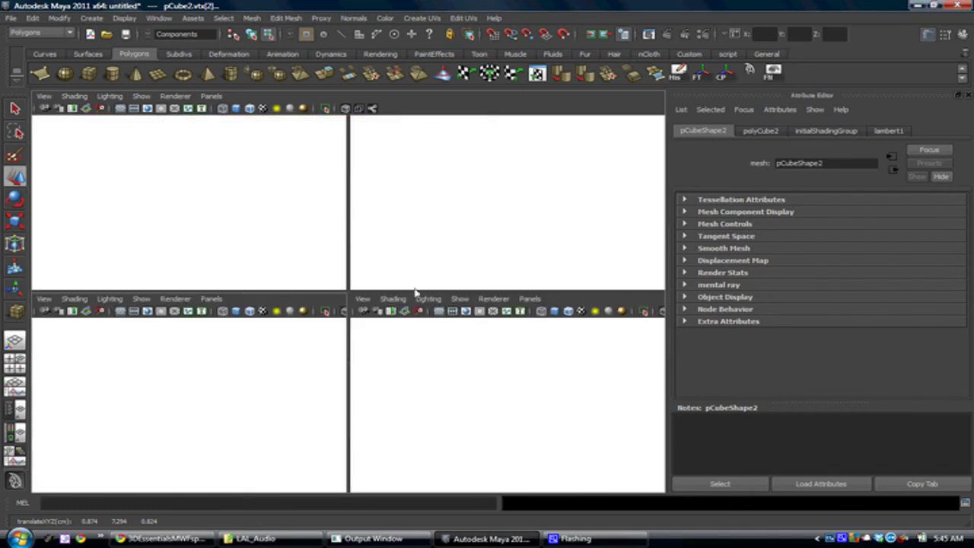
pyautogui.press('space')
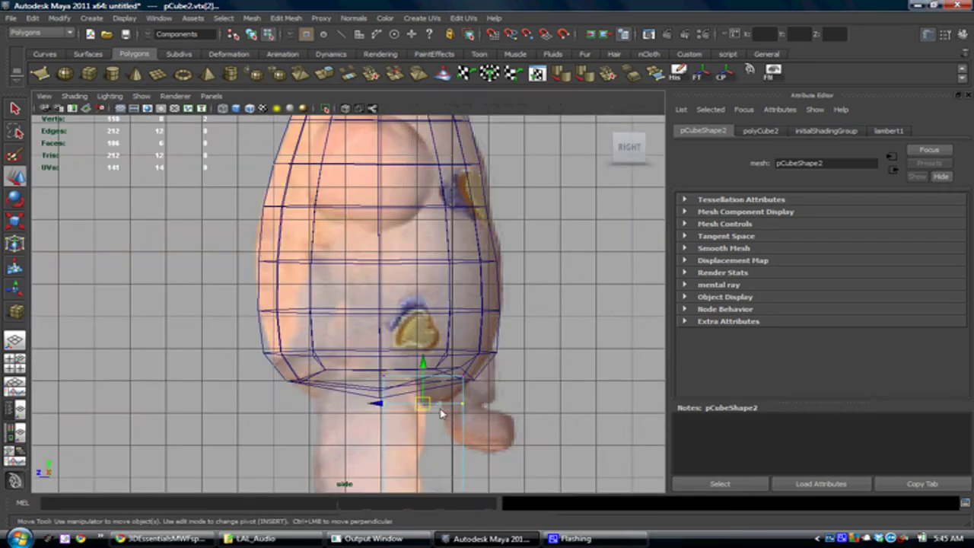
pyautogui.scroll(-2, 436, 188)
pyautogui.keyDown('alt'); pyautogui.moveTo(436, 188); pyautogui.dragTo(434, 210, button='middle'); pyautogui.keyUp('alt')
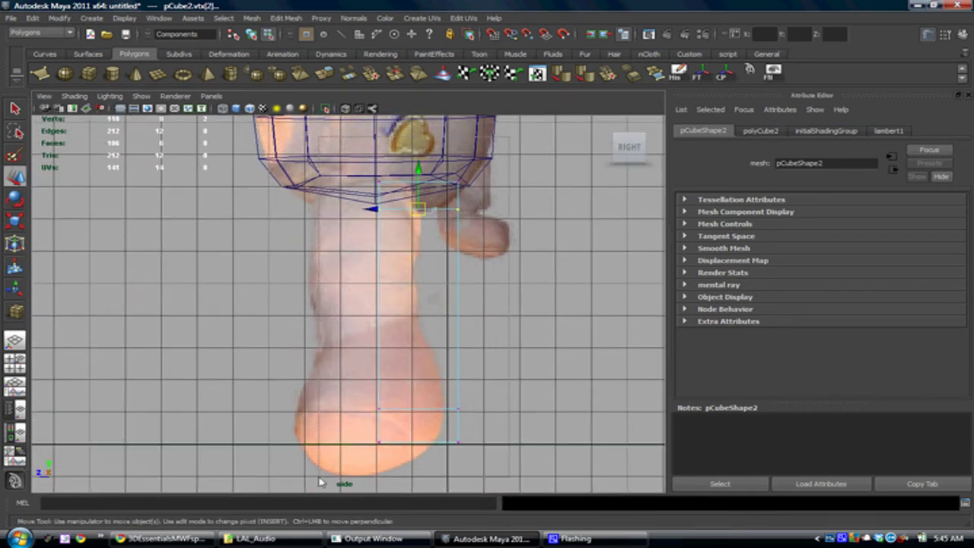
pyautogui.moveTo(319, 483); pyautogui.dragTo(480, 172)
pyautogui.moveTo(374, 317); pyautogui.dragTo(322, 320)
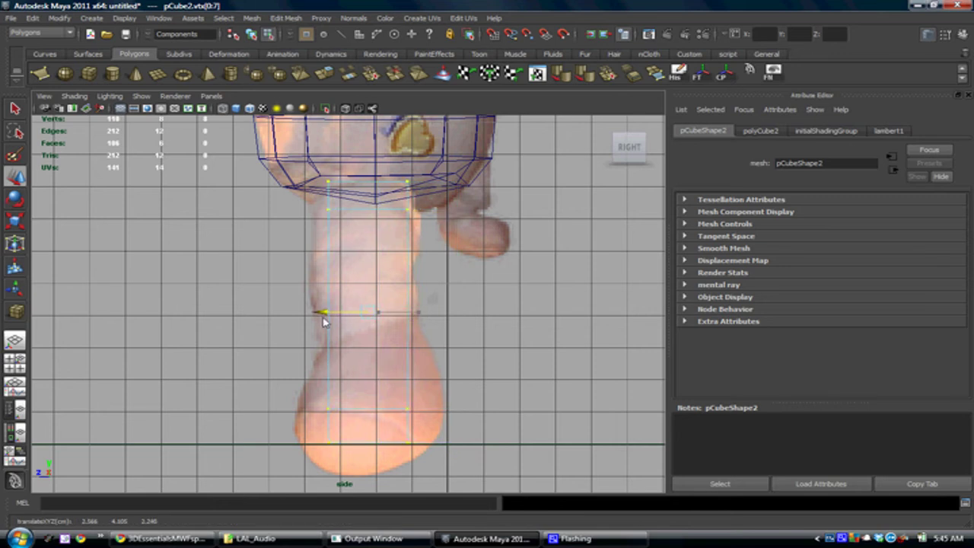
# - Move the leg block's lower front and back vertices outward to the width of the foot in the side view
pyautogui.moveTo(369, 388); pyautogui.dragTo(301, 468)
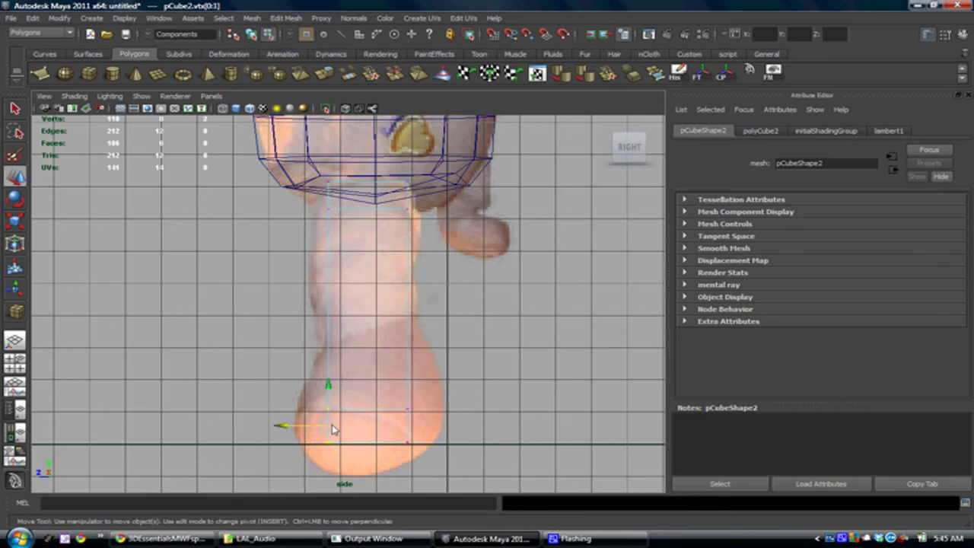
pyautogui.moveTo(333, 430); pyautogui.dragTo(318, 434)
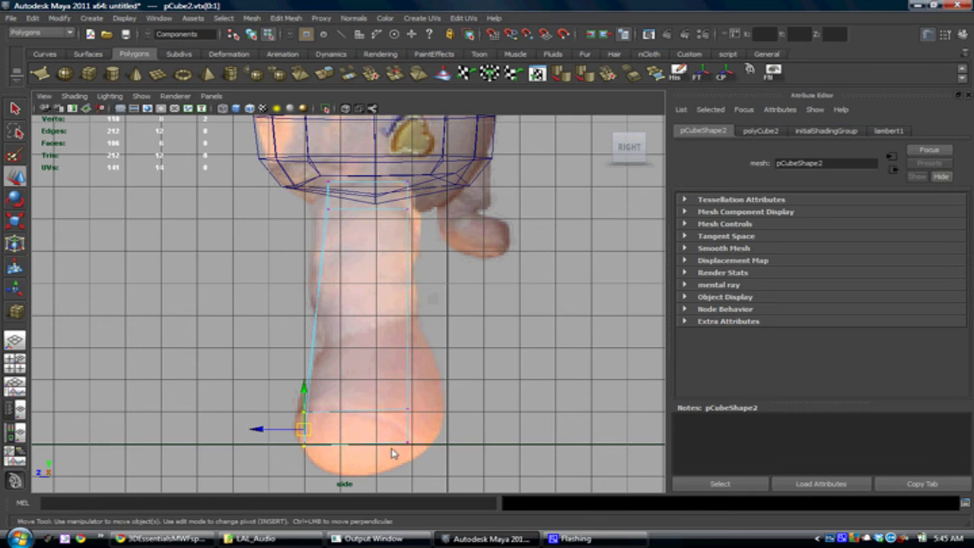
pyautogui.moveTo(409, 429); pyautogui.dragTo(447, 426)
# - Insert two vertical edge loops around the leg block in the perspective view, one dividing its width and one its depth
pyautogui.press('space')
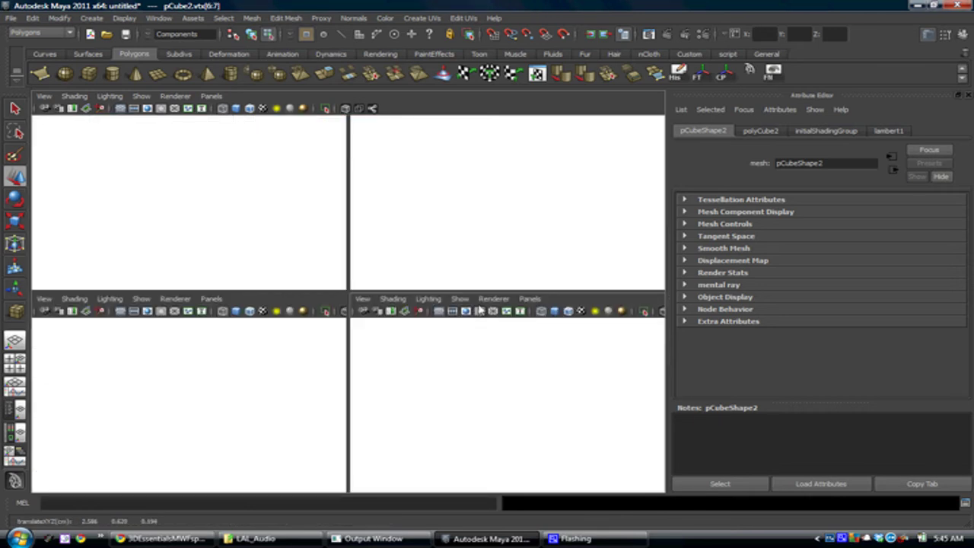
pyautogui.press('space')
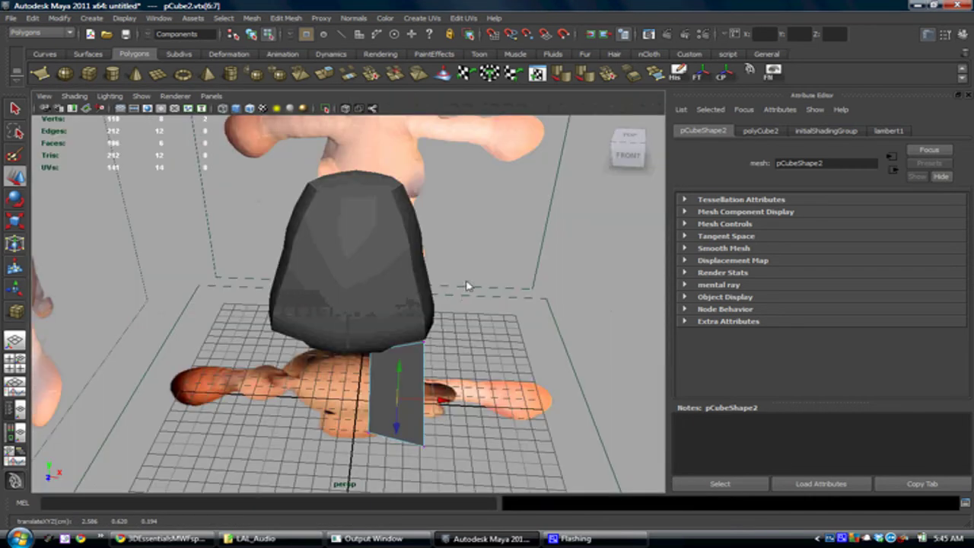
pyautogui.keyDown('alt'); pyautogui.moveTo(467, 284); pyautogui.dragTo(410, 249, button='right'); pyautogui.keyUp('alt')
pyautogui.scroll(5, 411, 249)
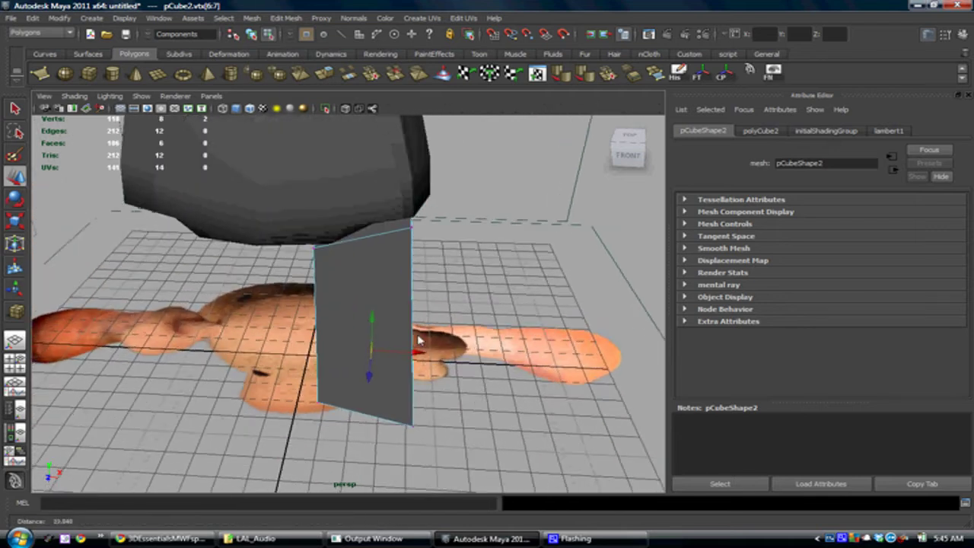
pyautogui.moveTo(374, 262); pyautogui.dragTo(400, 245, button='right')
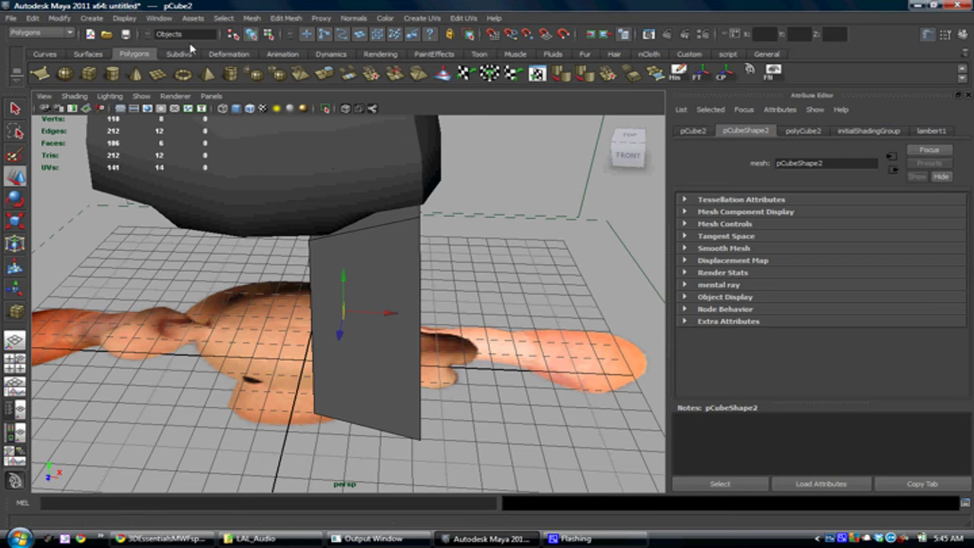
pyautogui.click(286, 17)
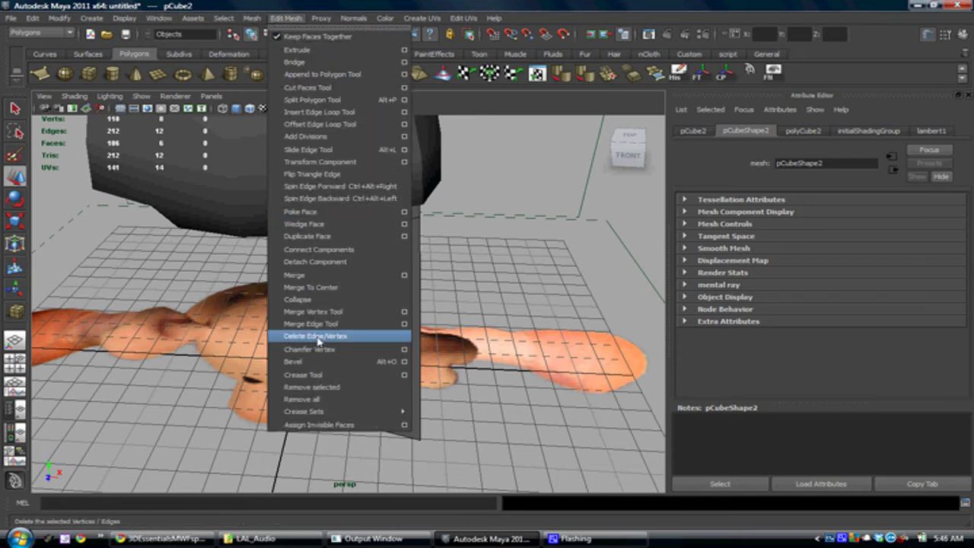
pyautogui.click(318, 112)
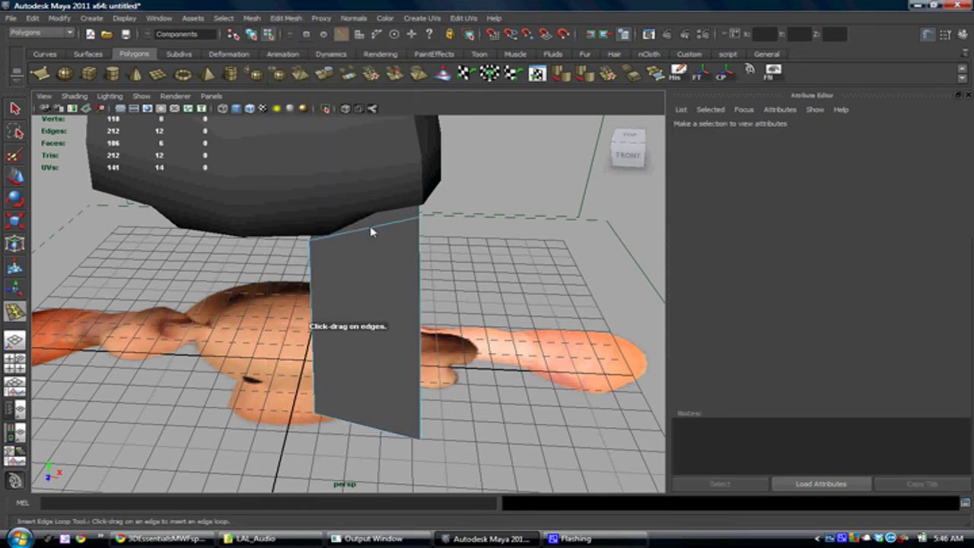
pyautogui.click(374, 225)
pyautogui.keyDown('alt'); pyautogui.moveTo(317, 266); pyautogui.dragTo(359, 285); pyautogui.keyUp('alt')
pyautogui.click(407, 240)
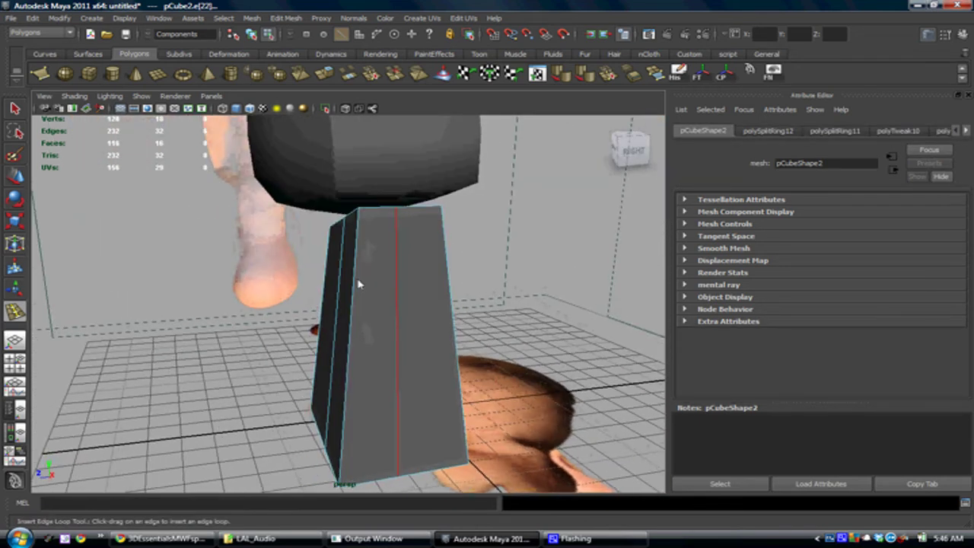
# - Select the leg block's four vertical corner edges and scale them inward together to round its cross-section
pyautogui.keyDown('alt'); pyautogui.moveTo(340, 389); pyautogui.dragTo(361, 288); pyautogui.keyUp('alt')
pyautogui.press('w')
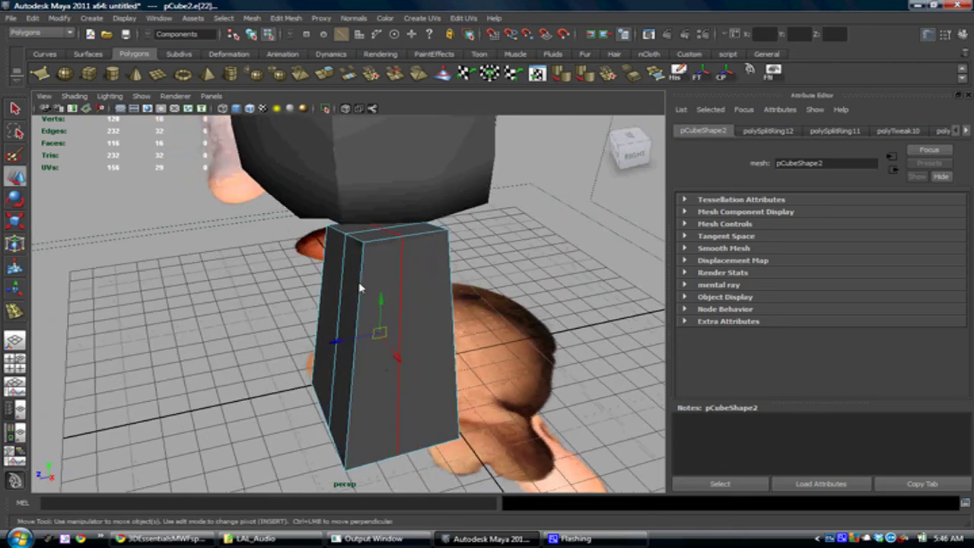
pyautogui.click(371, 293)
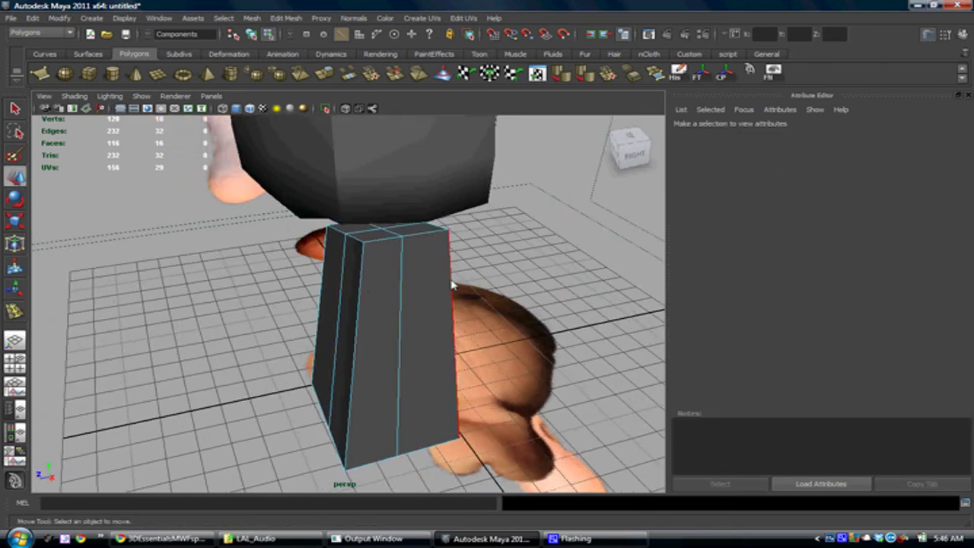
pyautogui.click(360, 303)
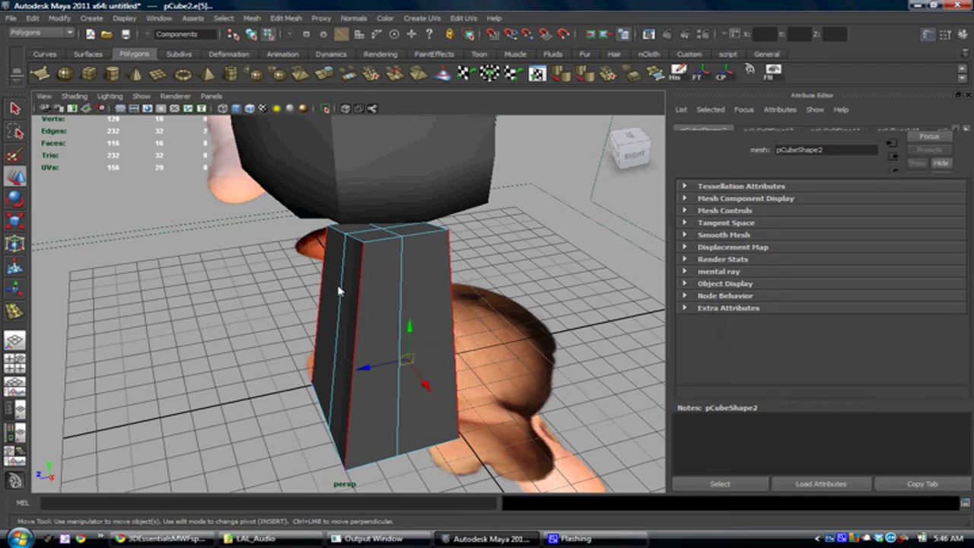
pyautogui.moveTo(316, 312)
pyautogui.keyDown('alt'); pyautogui.mouseDown()
pyautogui.moveTo(378, 341)
pyautogui.moveTo(362, 359)
pyautogui.moveTo(321, 325)
pyautogui.mouseUp(); pyautogui.keyUp('alt')
pyautogui.press('r')
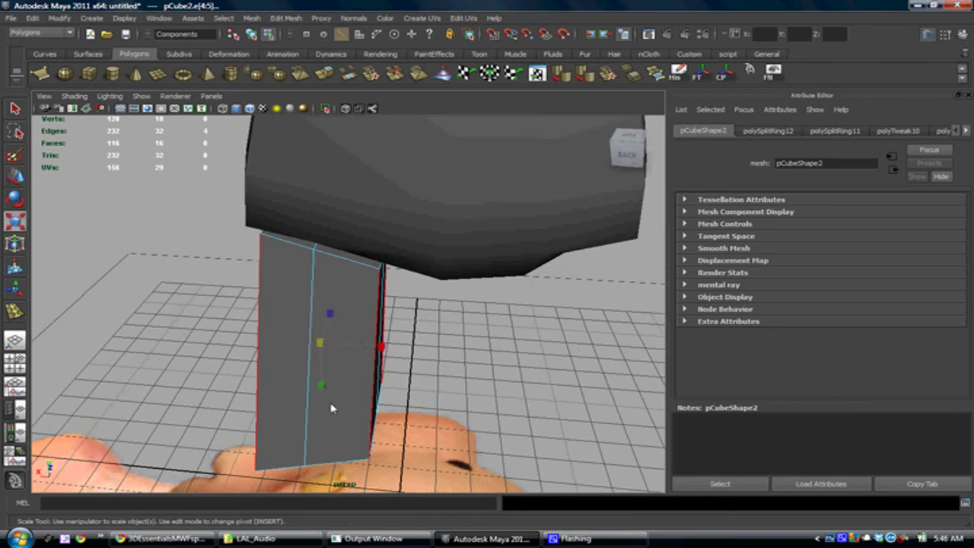
pyautogui.moveTo(323, 389); pyautogui.dragTo(439, 337)
pyautogui.keyDown('alt'); pyautogui.moveTo(439, 336); pyautogui.dragTo(442, 306, button='middle'); pyautogui.keyUp('alt')
# - Insert a horizontal edge loop around the lower half of the leg block in the perspective view
pyautogui.press('g')
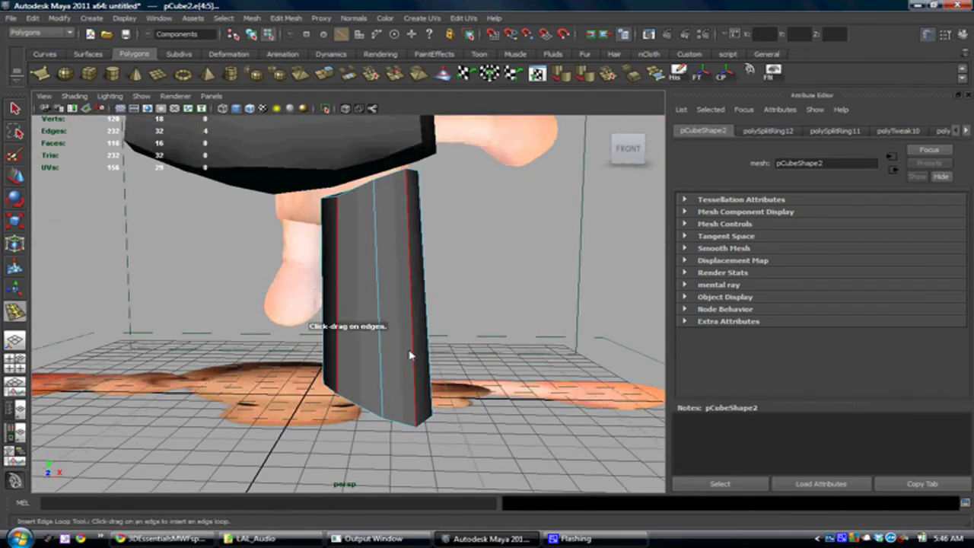
pyautogui.keyDown('alt'); pyautogui.moveTo(411, 356); pyautogui.dragTo(418, 335); pyautogui.keyUp('alt')
pyautogui.moveTo(410, 288); pyautogui.dragTo(411, 339)
# - Scale down, raise and tilt the new edge loop in the front view to fit the reference leg's narrow ankle
pyautogui.press('space')
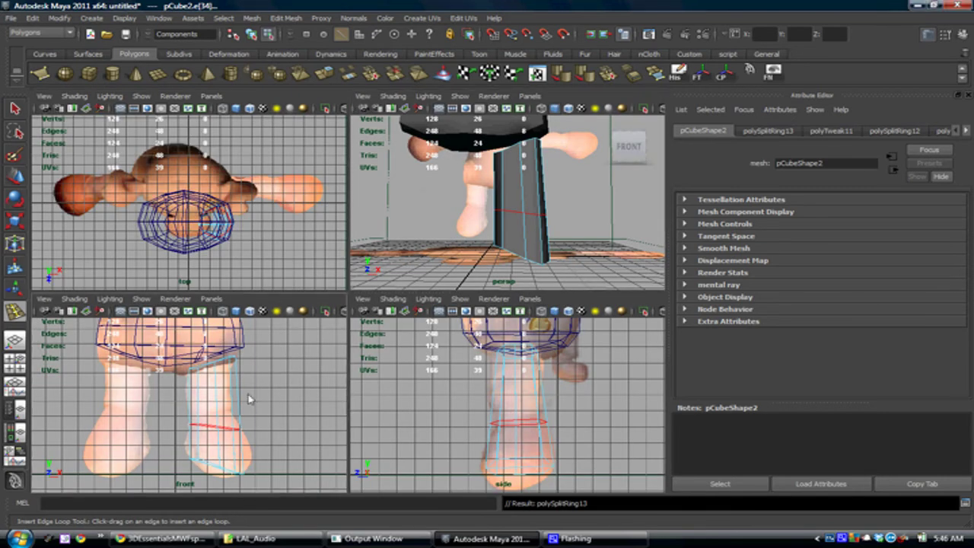
pyautogui.press('space')
pyautogui.keyDown('alt'); pyautogui.moveTo(274, 383); pyautogui.dragTo(394, 415, button='right'); pyautogui.keyUp('alt')
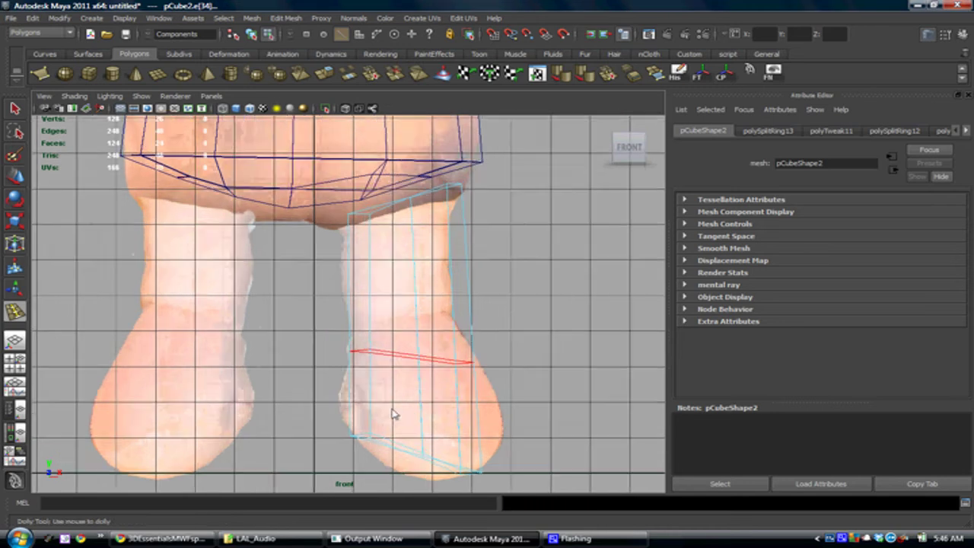
pyautogui.scroll(2, 393, 414)
pyautogui.press('r')
pyautogui.moveTo(407, 367); pyautogui.dragTo(388, 332)
pyautogui.press('w')
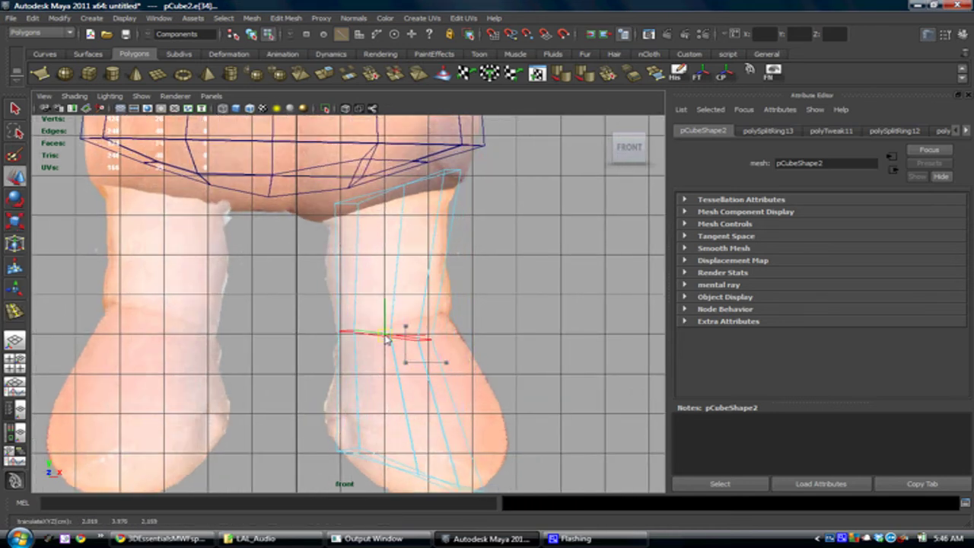
pyautogui.press('e')
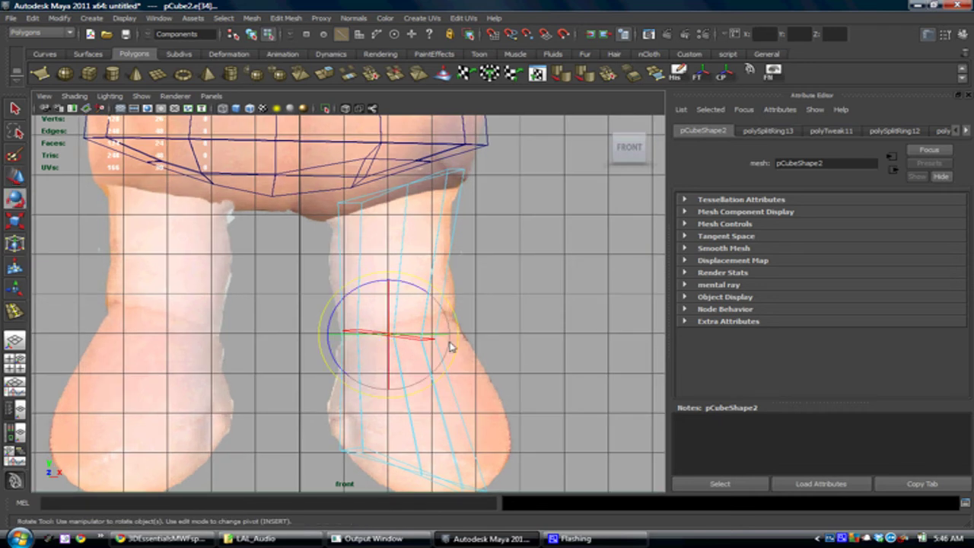
pyautogui.moveTo(458, 344); pyautogui.dragTo(456, 316)
pyautogui.press('w')
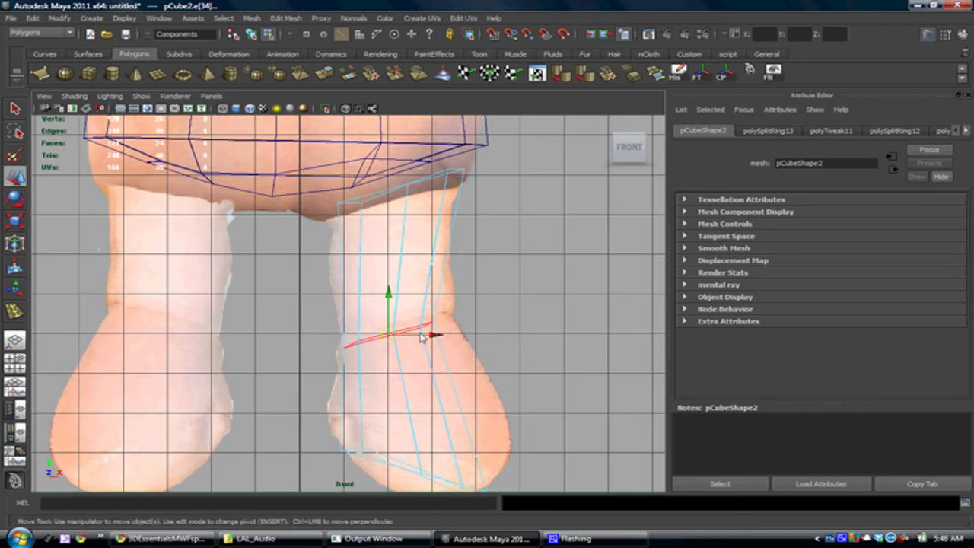
pyautogui.keyDown('alt'); pyautogui.moveTo(398, 334); pyautogui.dragTo(411, 342, button='middle'); pyautogui.keyUp('alt')
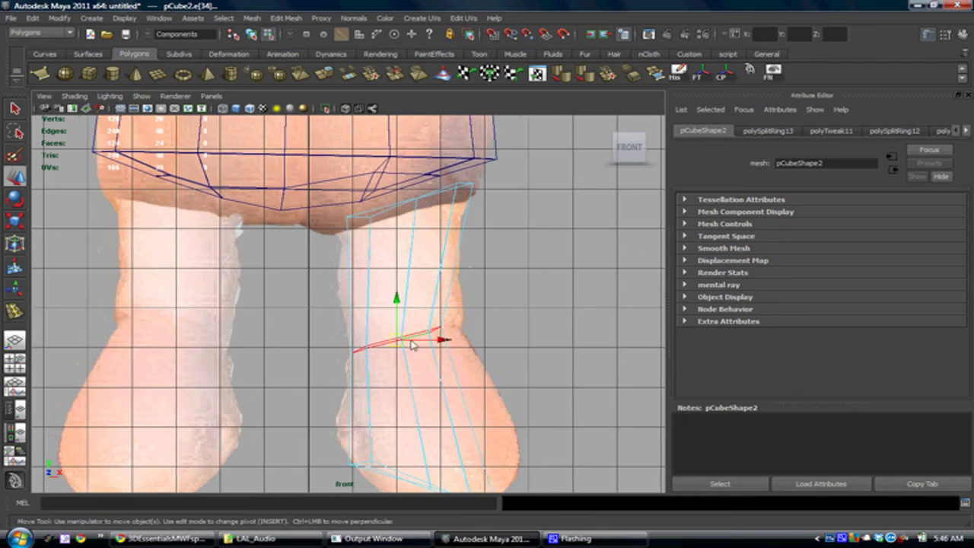
# - Insert an edge loop across the upper leg between the ankle and hip, and scale it slightly to the reference outline
pyautogui.keyDown('shift'); pyautogui.moveTo(411, 341); pyautogui.dragTo(418, 285, button='right'); pyautogui.keyUp('shift')
pyautogui.moveTo(417, 285); pyautogui.dragTo(410, 281)
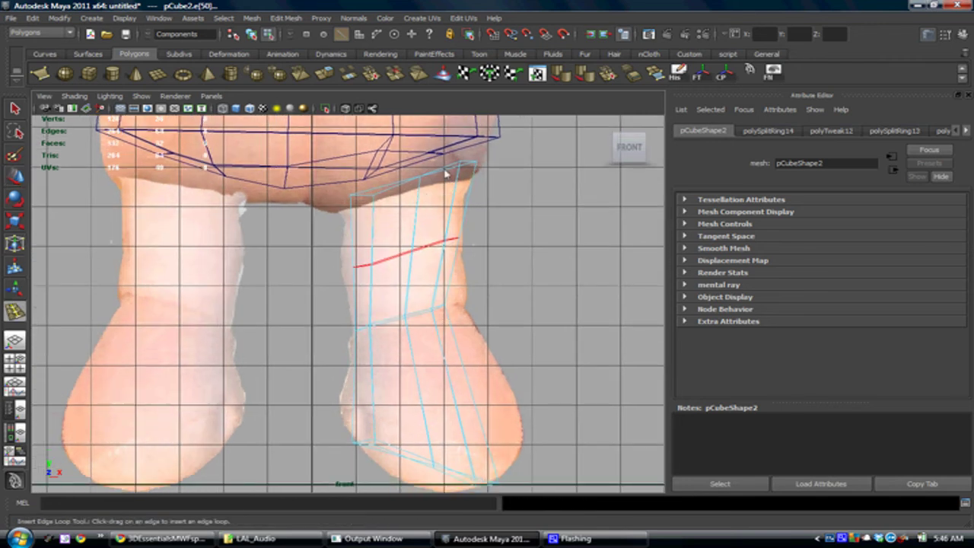
pyautogui.keyDown('alt'); pyautogui.moveTo(386, 193); pyautogui.dragTo(403, 314, button='middle'); pyautogui.keyUp('alt')
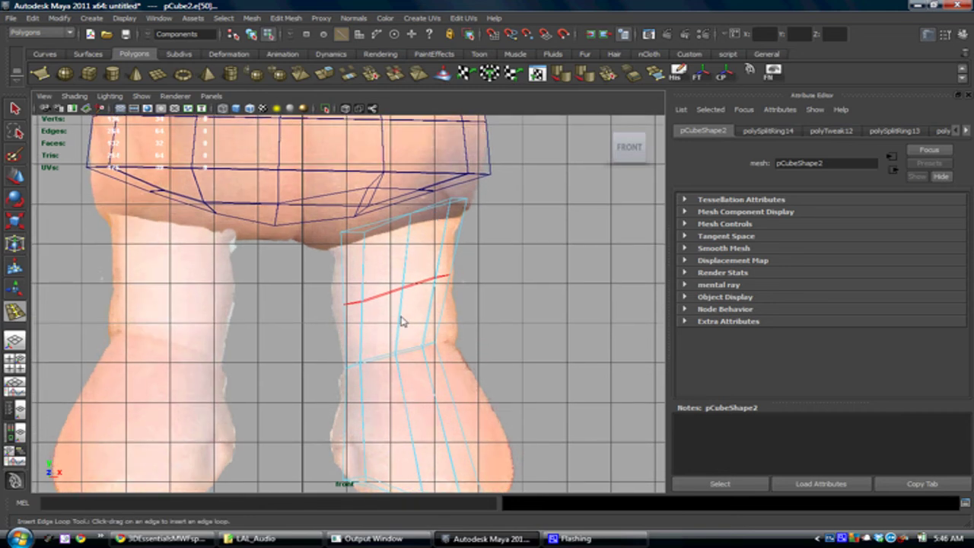
pyautogui.press('r')
pyautogui.moveTo(406, 302); pyautogui.dragTo(407, 292)
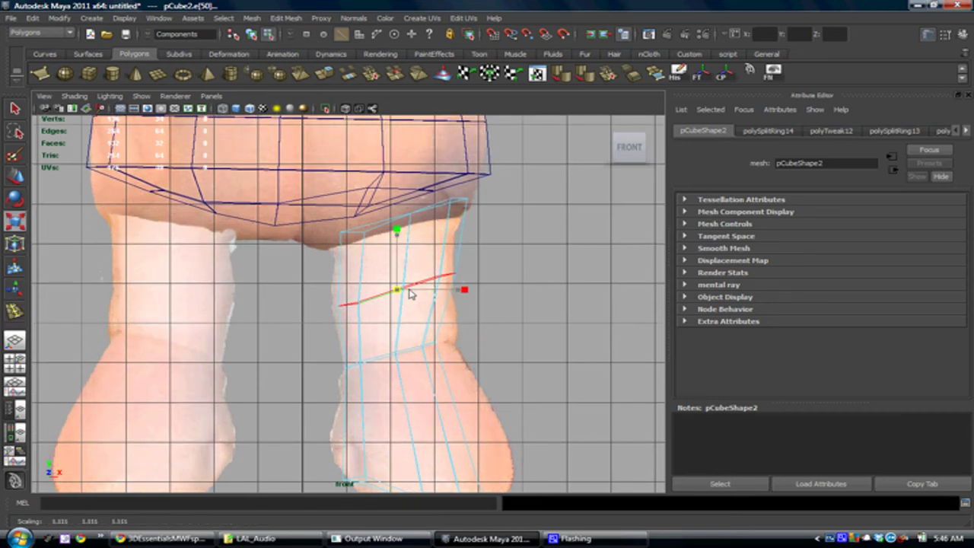
pyautogui.press('w')
# - Insert two more edge loops on the upper leg, one above and one below the middle loop
pyautogui.press('y')
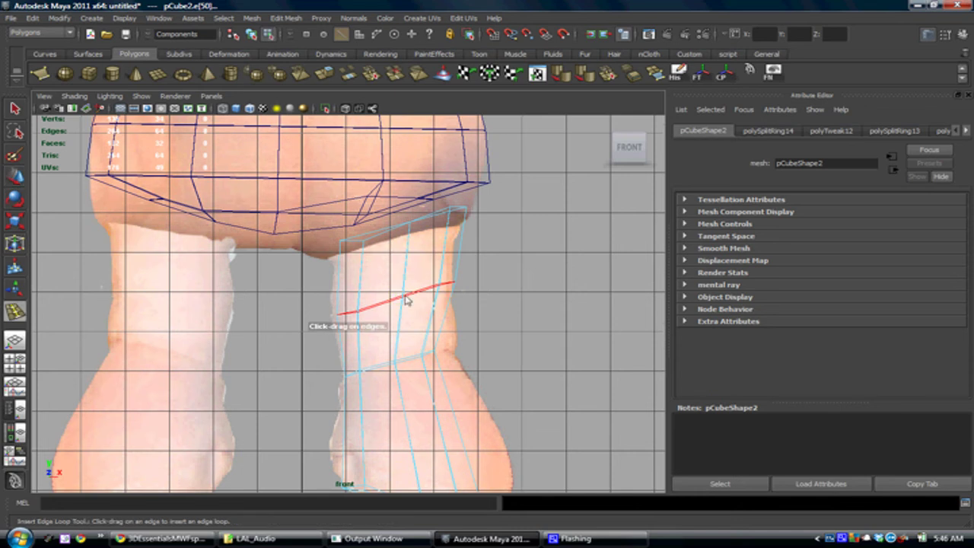
pyautogui.moveTo(404, 275); pyautogui.dragTo(410, 268)
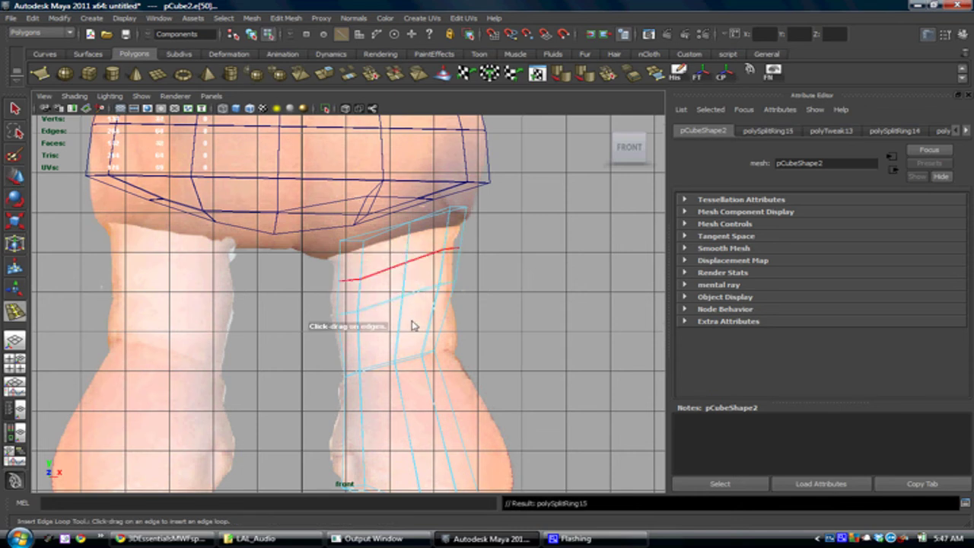
pyautogui.moveTo(413, 322); pyautogui.dragTo(402, 335)
pyautogui.keyDown('alt'); pyautogui.moveTo(400, 335); pyautogui.dragTo(402, 329, button='middle'); pyautogui.keyUp('alt')
# - Scale the lower and upper of these leg loops outward to match the reference leg's width in the front view
pyautogui.press('r')
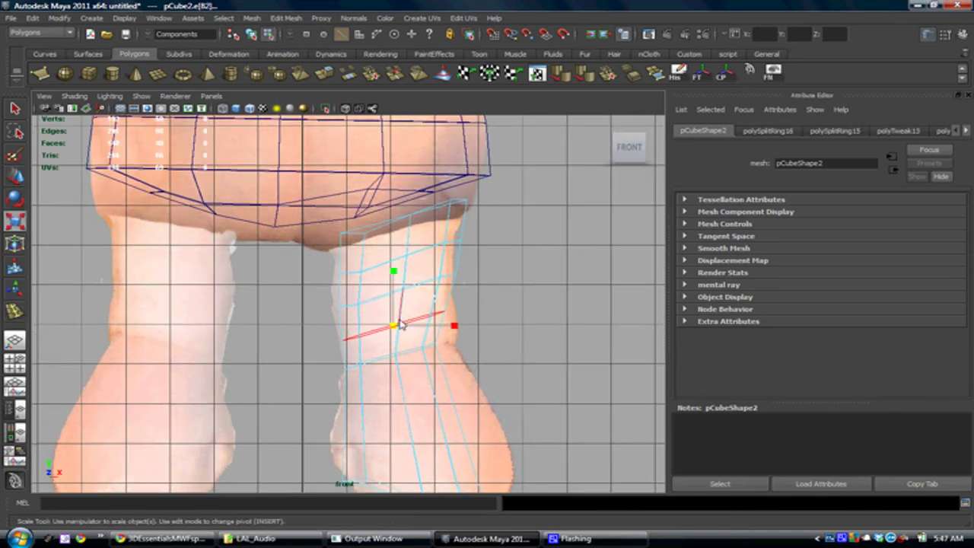
pyautogui.moveTo(400, 326); pyautogui.dragTo(402, 326)
pyautogui.keyDown('alt'); pyautogui.moveTo(407, 325); pyautogui.dragTo(406, 337, button='middle'); pyautogui.keyUp('alt')
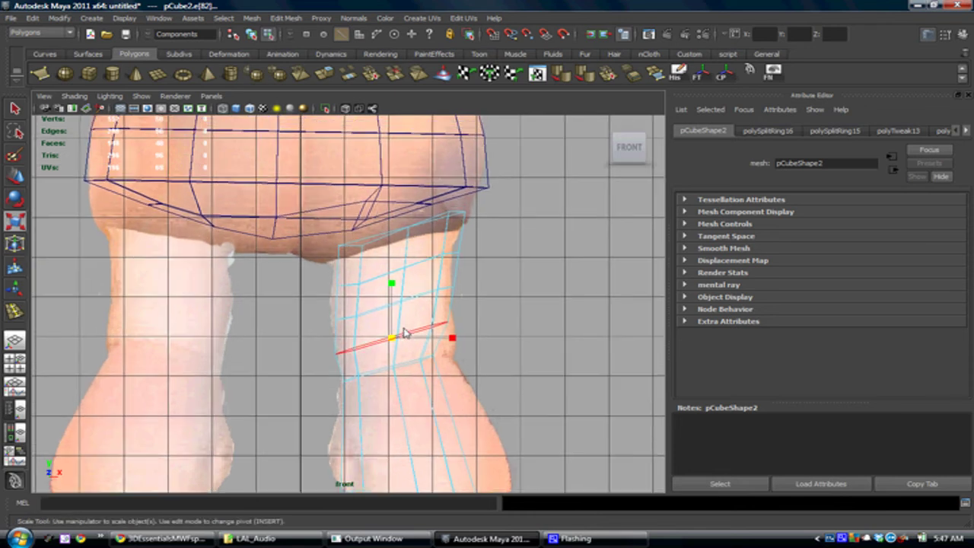
pyautogui.doubleClick(402, 268)
pyautogui.moveTo(403, 278); pyautogui.dragTo(411, 274)
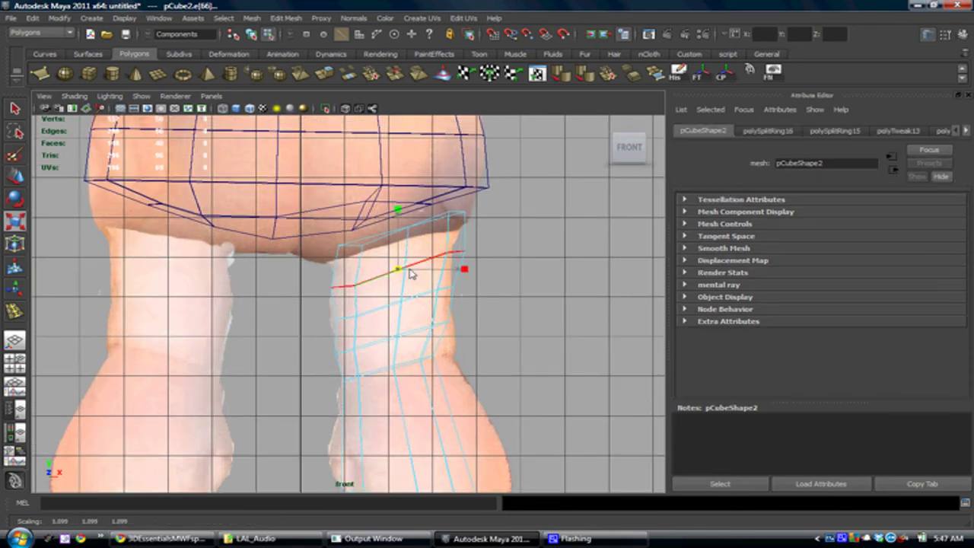
pyautogui.keyDown('alt'); pyautogui.moveTo(411, 274); pyautogui.dragTo(391, 317, button='middle'); pyautogui.keyUp('alt')
# - Insert an edge loop around the middle of the foot and scale and move it to fill the reference foot's width
pyautogui.press('y')
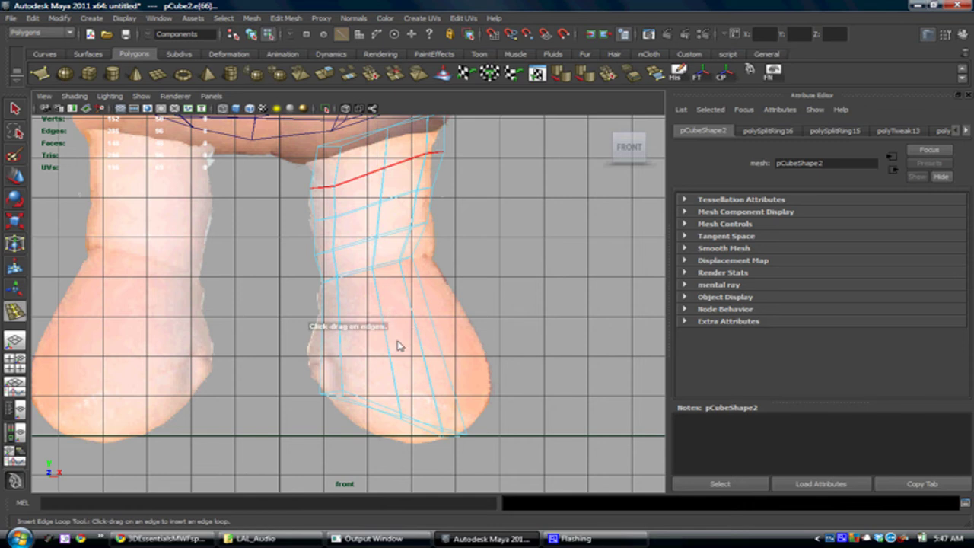
pyautogui.moveTo(388, 351); pyautogui.dragTo(437, 351)
pyautogui.press('e')
pyautogui.press('r')
pyautogui.press('w')
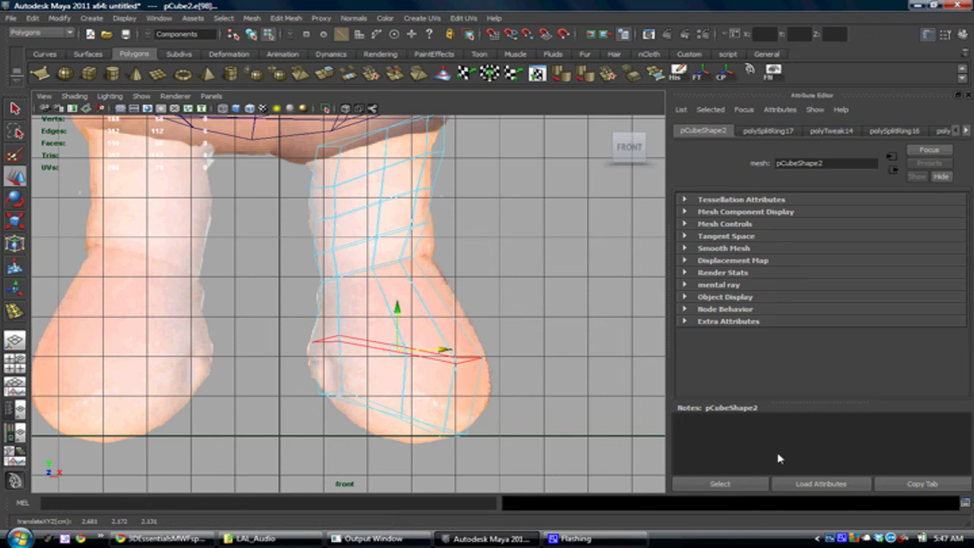
pyautogui.rightClick(844, 538)
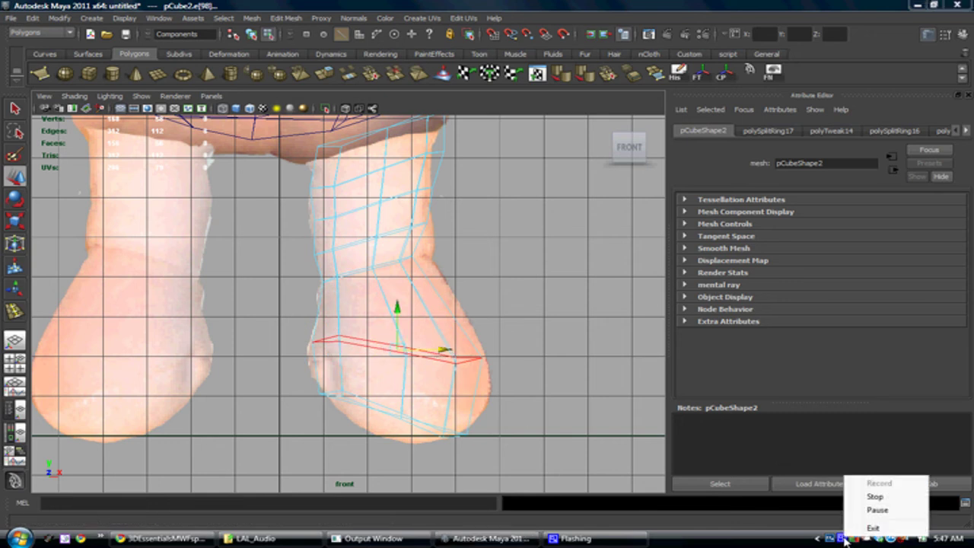
pyautogui.click(877, 510)
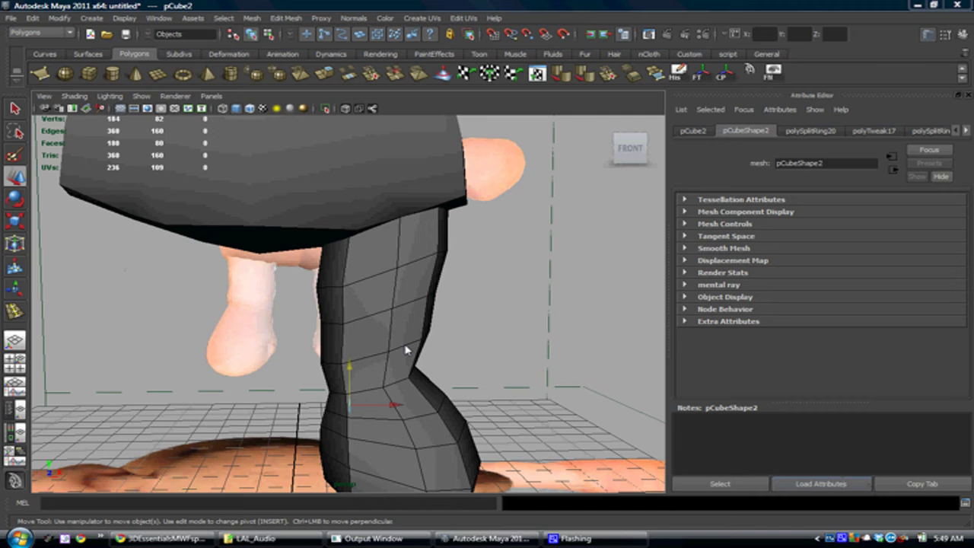
# - Examine the leg in smoothed preview and return it to the unsmoothed display, viewing it from several angles
pyautogui.keyDown('alt'); pyautogui.moveTo(406, 350); pyautogui.dragTo(450, 398); pyautogui.keyUp('alt')
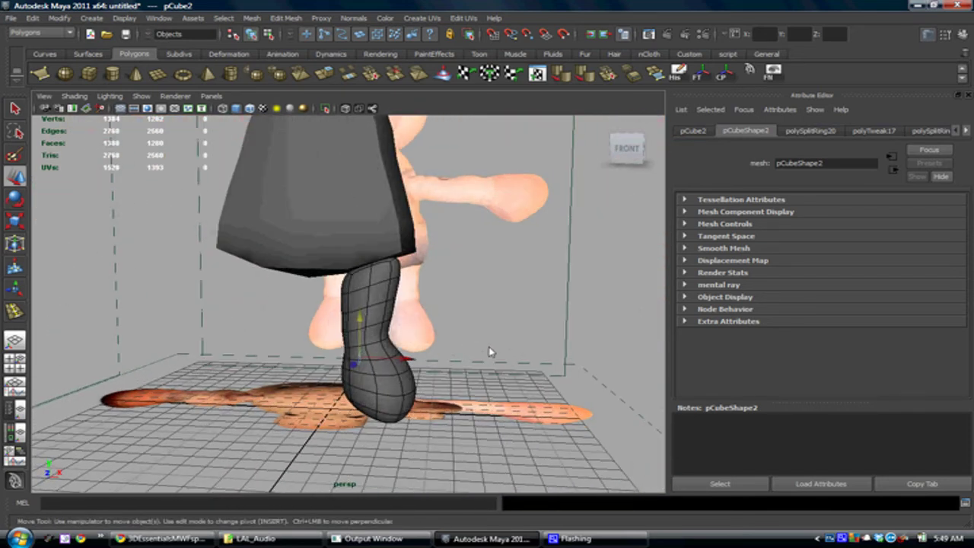
pyautogui.click(456, 388)
pyautogui.keyDown('alt'); pyautogui.moveTo(471, 372); pyautogui.dragTo(451, 403, button='right'); pyautogui.keyUp('alt')
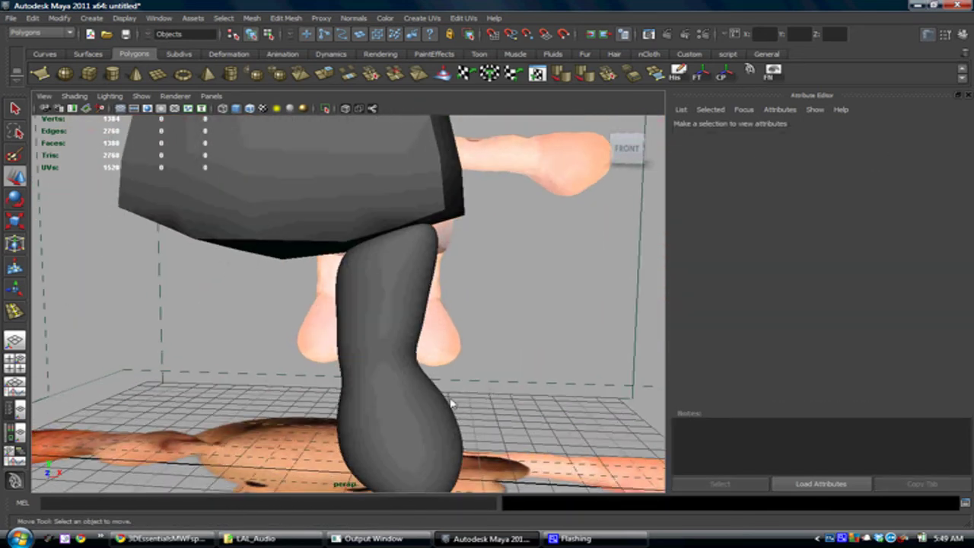
pyautogui.click(372, 402)
pyautogui.press('1')
pyautogui.keyDown('alt'); pyautogui.moveTo(402, 413); pyautogui.dragTo(371, 356); pyautogui.keyUp('alt')
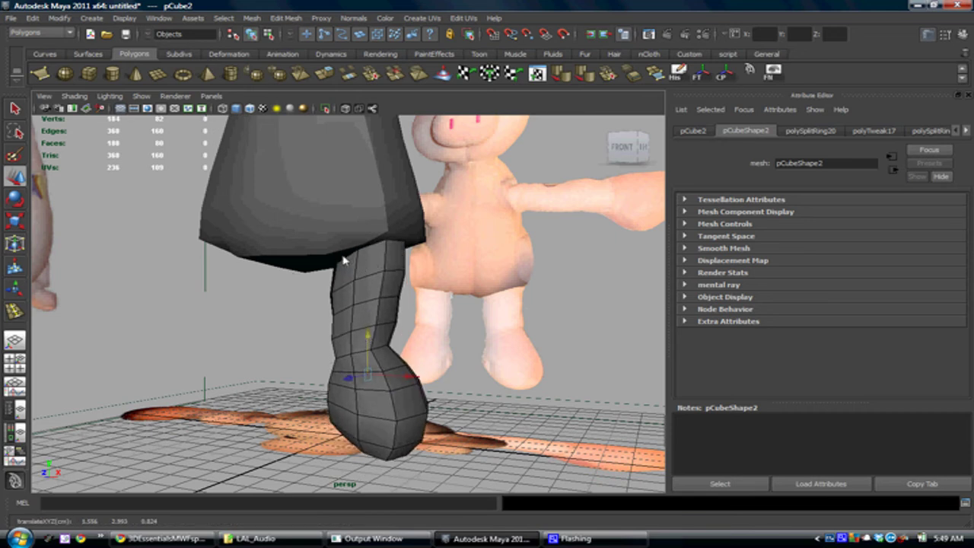
pyautogui.keyDown('alt'); pyautogui.moveTo(343, 260); pyautogui.dragTo(418, 408); pyautogui.keyUp('alt')
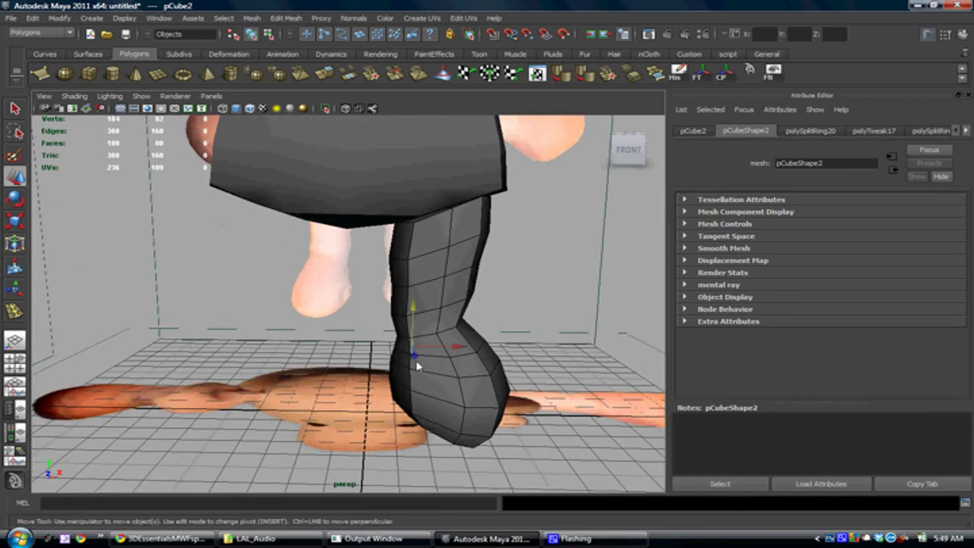
# - Duplicate the leg, move the copy to the opposite side of the body and flip it along X
pyautogui.hotkey('ctrl', 'd')
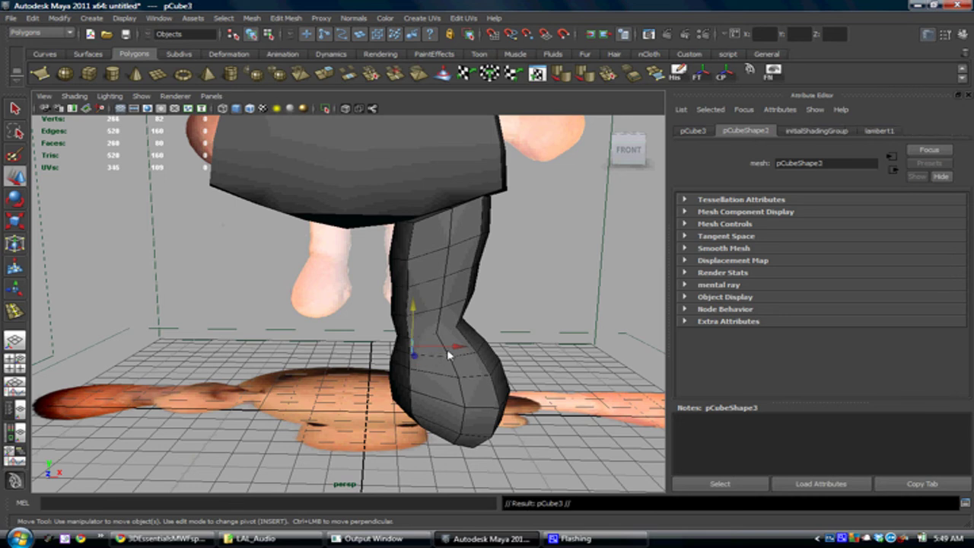
pyautogui.moveTo(455, 351); pyautogui.dragTo(275, 368)
pyautogui.press('r')
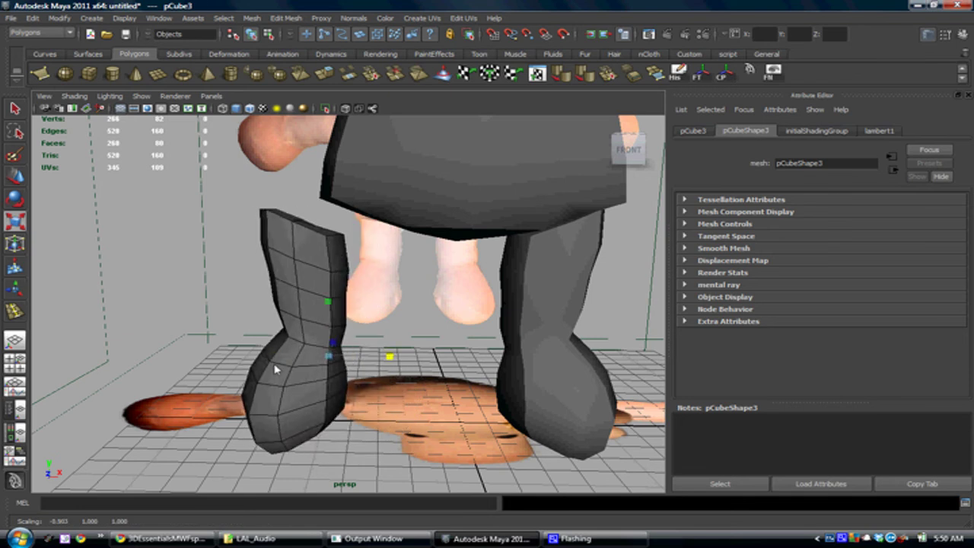
# - Set the leg copy's Scale X to exactly -1 so it mirrors the original leg
pyautogui.hotkey('ctrl', 'a')
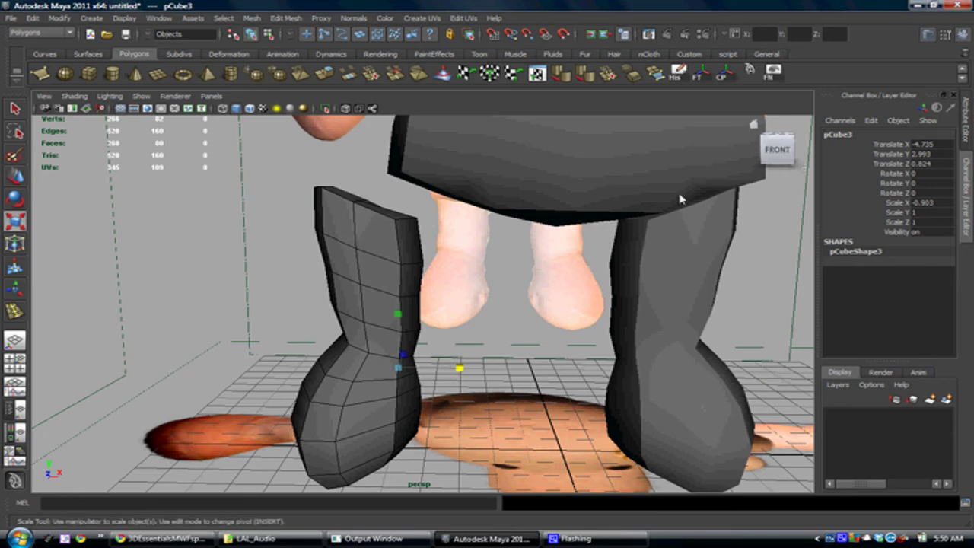
pyautogui.click(905, 204)
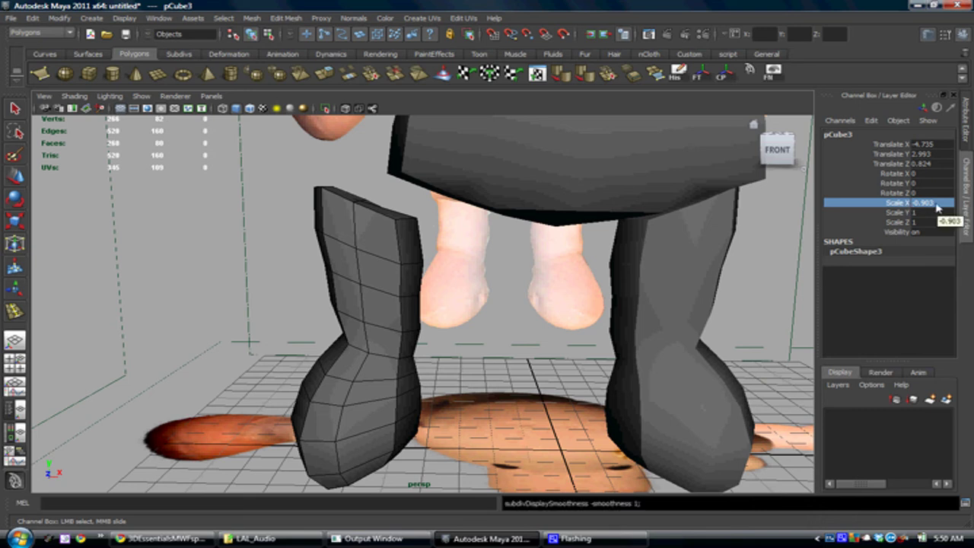
pyautogui.doubleClick(928, 204)
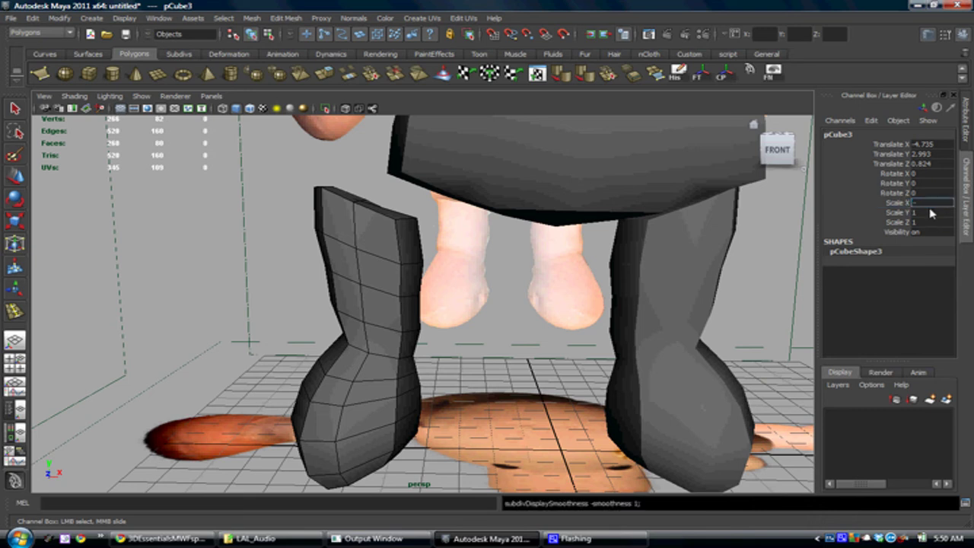
pyautogui.write('-1')
pyautogui.press('Return')
# - Move the mirrored leg inward along X until it sits under the torso at its hip
pyautogui.press('w')
pyautogui.keyDown('alt'); pyautogui.moveTo(674, 337); pyautogui.dragTo(643, 337, button='middle'); pyautogui.keyUp('alt')
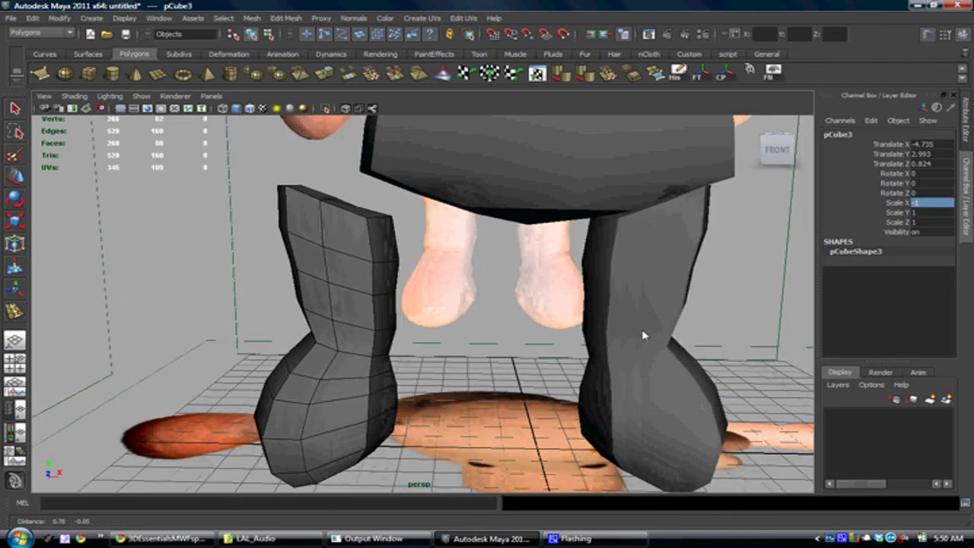
pyautogui.moveTo(352, 366); pyautogui.dragTo(435, 365)
pyautogui.keyDown('alt'); pyautogui.moveTo(474, 398); pyautogui.dragTo(445, 348); pyautogui.keyUp('alt')
pyautogui.keyDown('alt'); pyautogui.moveTo(445, 347); pyautogui.dragTo(426, 327, button='right'); pyautogui.keyUp('alt')
pyautogui.keyDown('alt'); pyautogui.moveTo(426, 327); pyautogui.dragTo(411, 304); pyautogui.keyUp('alt')
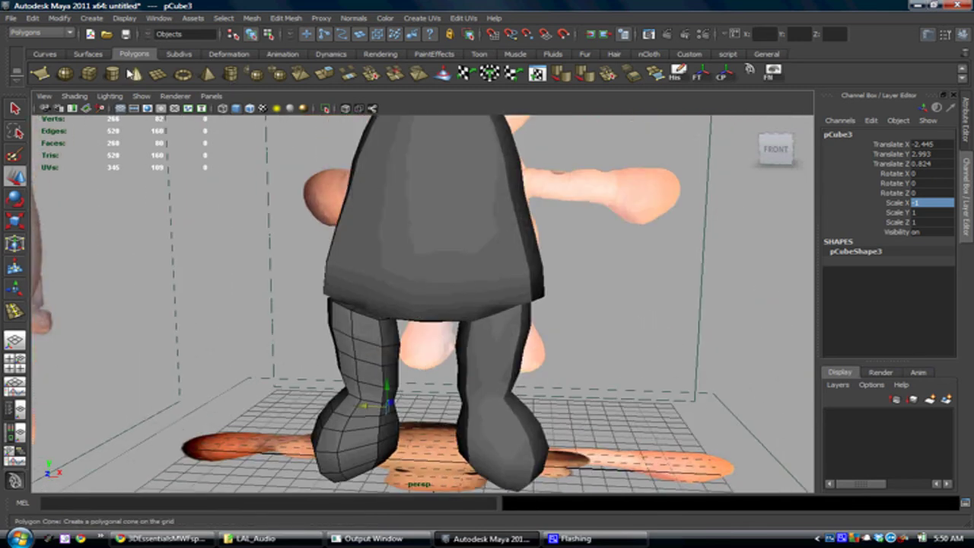
# - Create a long polygon cube on the grid in front of the feet as the base for an arm
pyautogui.click(89, 73)
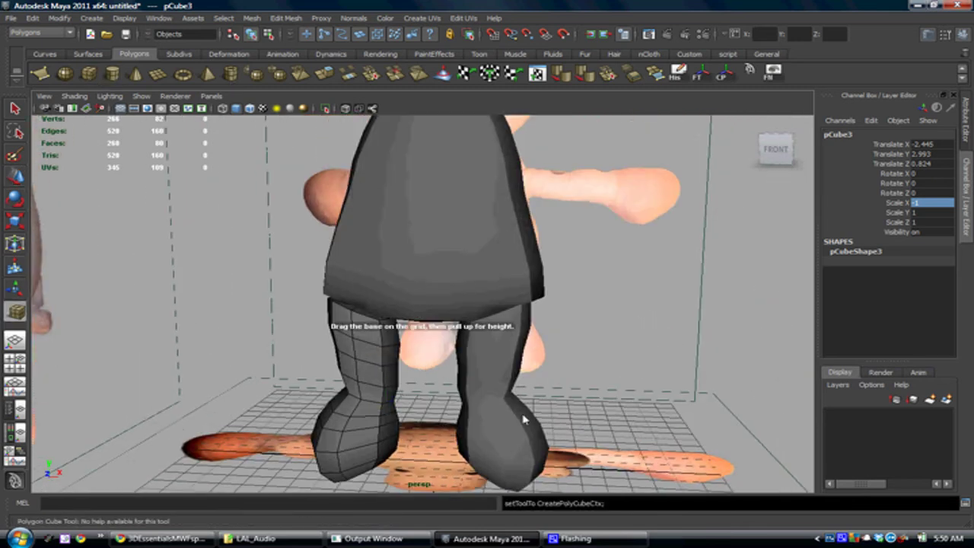
pyautogui.keyDown('alt'); pyautogui.moveTo(523, 418); pyautogui.dragTo(658, 447); pyautogui.keyUp('alt')
pyautogui.moveTo(576, 388); pyautogui.dragTo(576, 372)
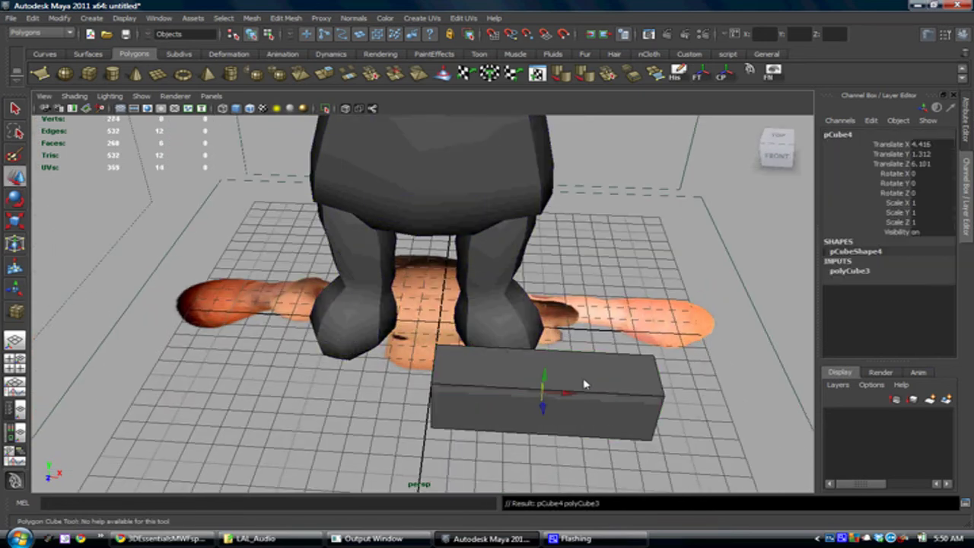
pyautogui.keyDown('alt'); pyautogui.moveTo(605, 389); pyautogui.dragTo(518, 349, button='right'); pyautogui.keyUp('alt')
pyautogui.keyDown('alt'); pyautogui.moveTo(517, 349); pyautogui.dragTo(517, 356, button='middle'); pyautogui.keyUp('alt')
# - Move the new cube over the reference arm in the front view, to about X 7.0, Y 14.4
pyautogui.press('space')
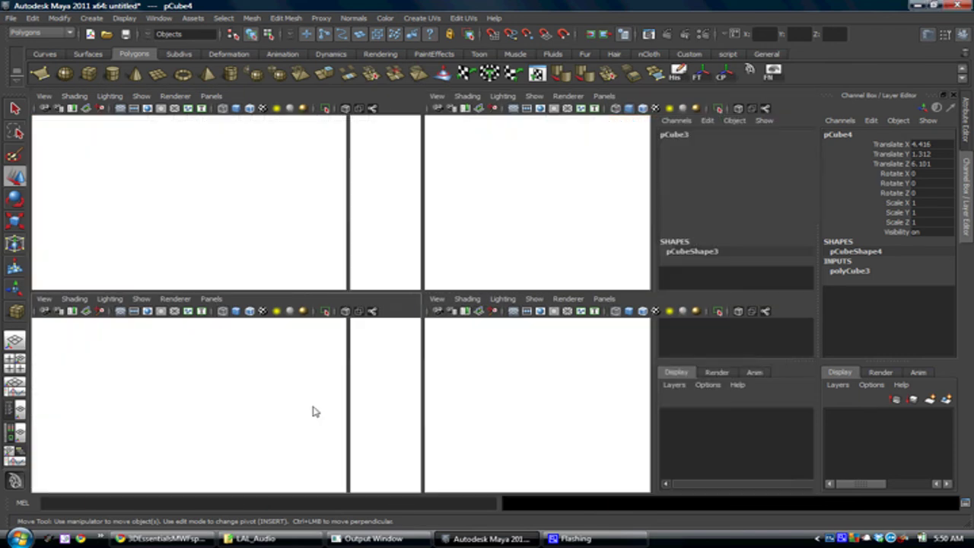
pyautogui.press('space')
pyautogui.keyDown('alt'); pyautogui.moveTo(522, 398); pyautogui.dragTo(326, 403, button='right'); pyautogui.keyUp('alt')
pyautogui.moveTo(439, 418); pyautogui.dragTo(492, 163)
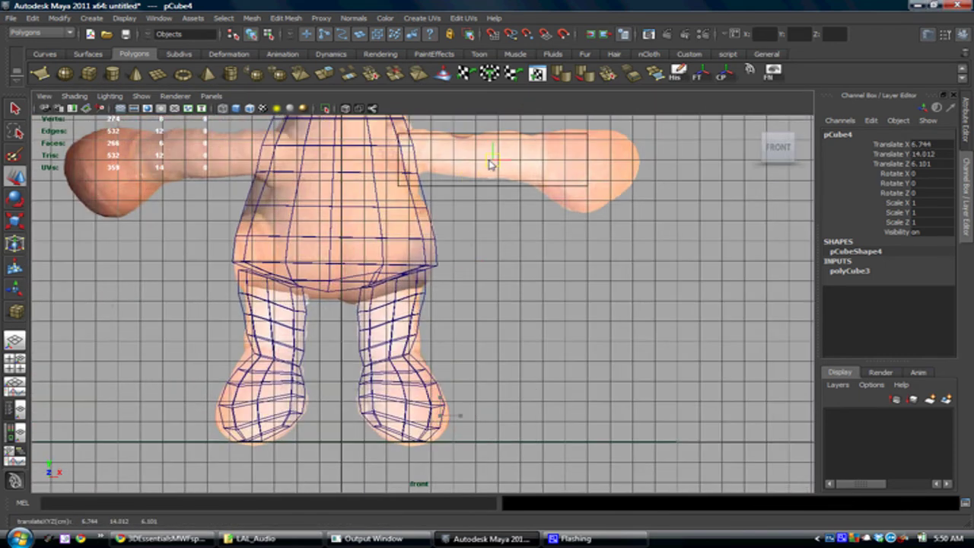
pyautogui.keyDown('alt'); pyautogui.moveTo(492, 163); pyautogui.dragTo(462, 369, button='middle'); pyautogui.keyUp('alt')
pyautogui.moveTo(462, 370); pyautogui.dragTo(463, 356)
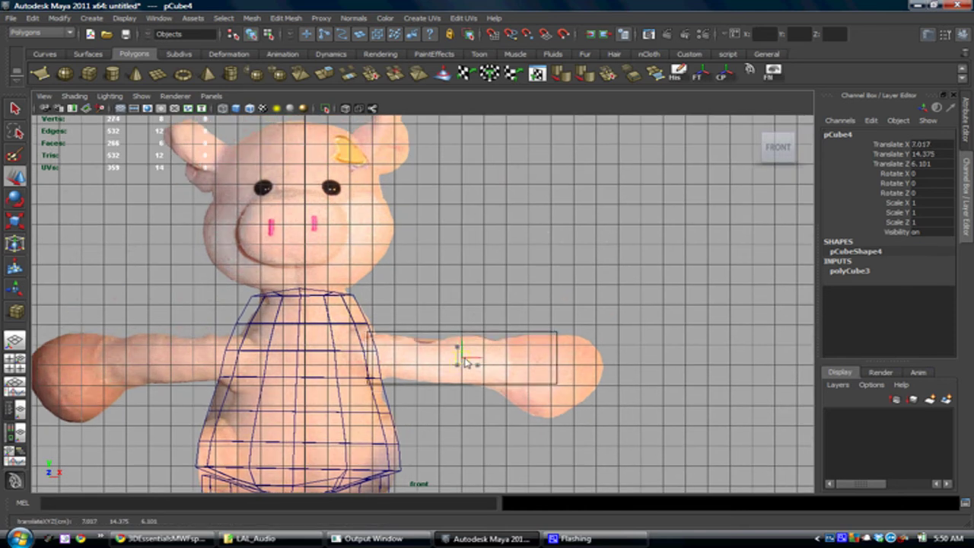
# - Shape the arm cube's corner vertices in the front view to follow the reference arm from shoulder to hand
pyautogui.keyDown('alt'); pyautogui.moveTo(463, 356); pyautogui.dragTo(452, 383, button='right'); pyautogui.keyUp('alt')
pyautogui.moveTo(452, 313); pyautogui.dragTo(393, 312, button='right')
pyautogui.moveTo(487, 352); pyautogui.dragTo(446, 401)
pyautogui.moveTo(425, 349); pyautogui.dragTo(424, 347)
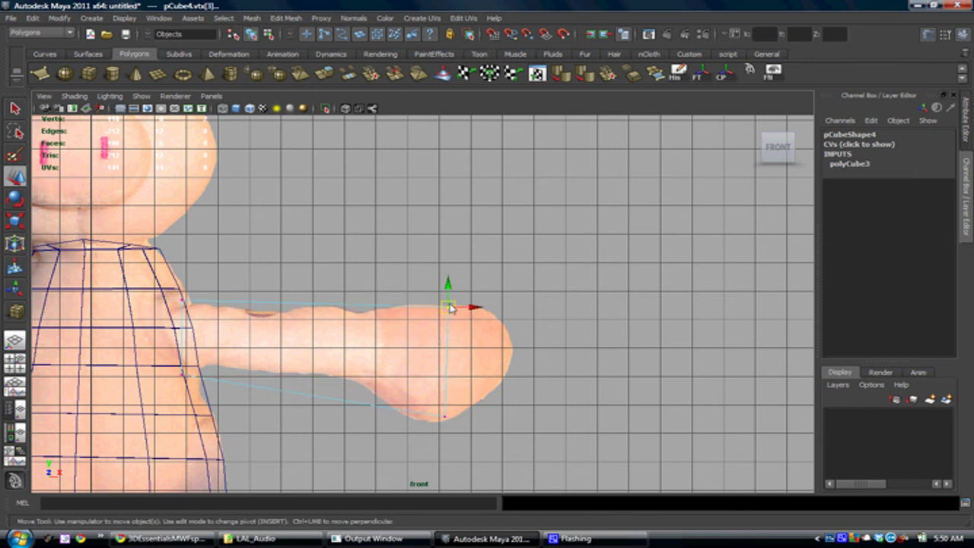
pyautogui.moveTo(448, 308); pyautogui.dragTo(491, 312)
pyautogui.keyDown('alt'); pyautogui.moveTo(369, 309); pyautogui.dragTo(449, 290, button='middle'); pyautogui.keyUp('alt')
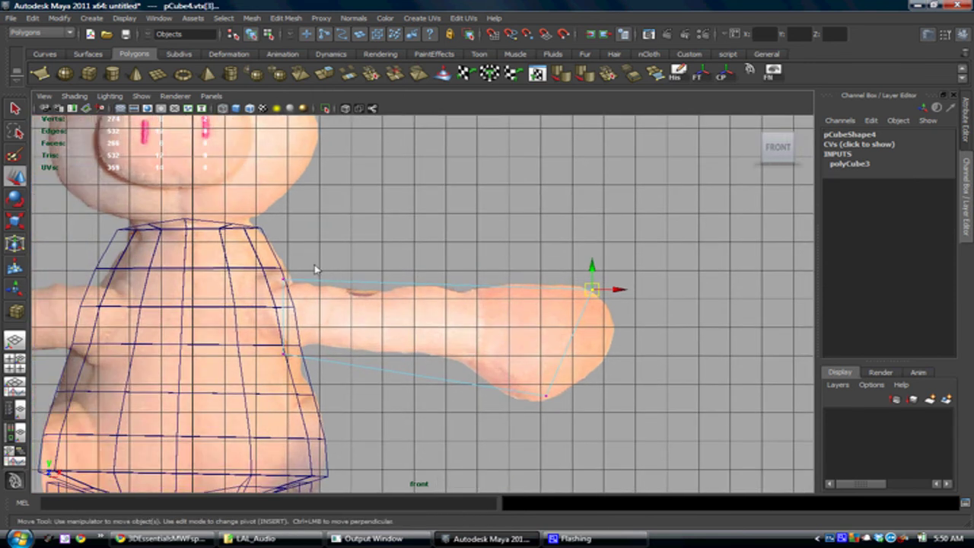
pyautogui.click(272, 282)
# - Move the arm's vertices along Z onto the reference arm in the side view and widen its back side to fit
pyautogui.press('space')
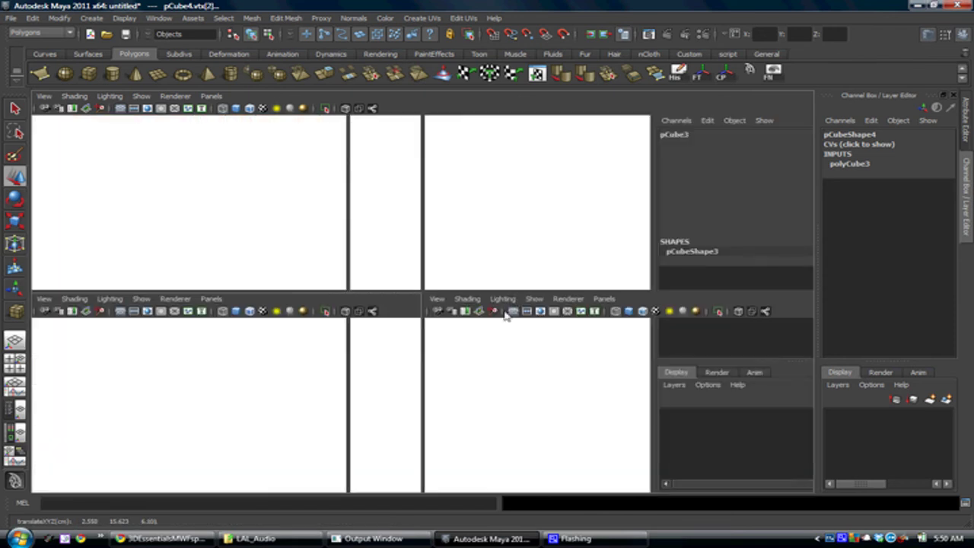
pyautogui.press('space')
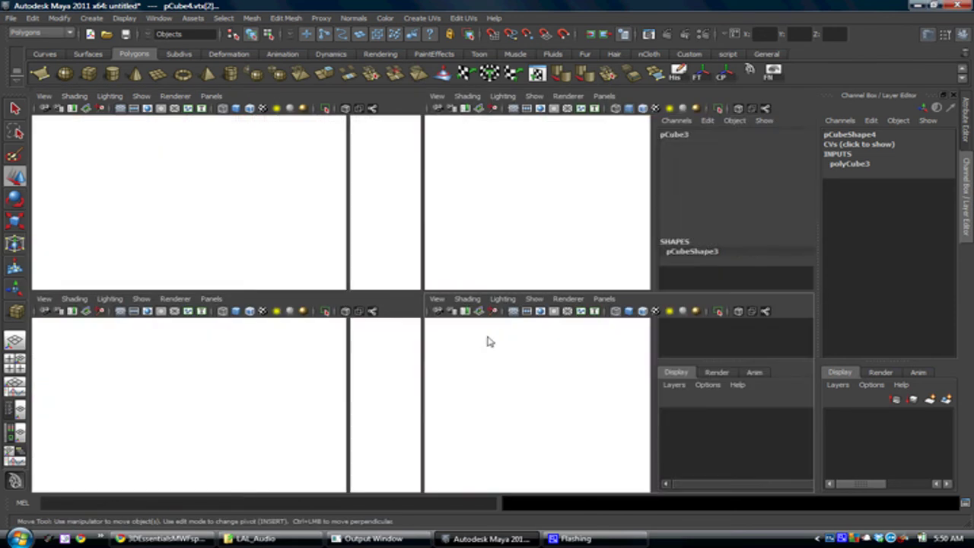
pyautogui.keyDown('alt'); pyautogui.moveTo(480, 350); pyautogui.dragTo(462, 477, button='middle'); pyautogui.keyUp('alt')
pyautogui.keyDown('alt'); pyautogui.moveTo(450, 348); pyautogui.dragTo(456, 487, button='middle'); pyautogui.keyUp('alt')
pyautogui.keyDown('alt'); pyautogui.moveTo(438, 270); pyautogui.dragTo(465, 365, button='middle'); pyautogui.keyUp('alt')
pyautogui.moveTo(190, 243); pyautogui.dragTo(398, 448)
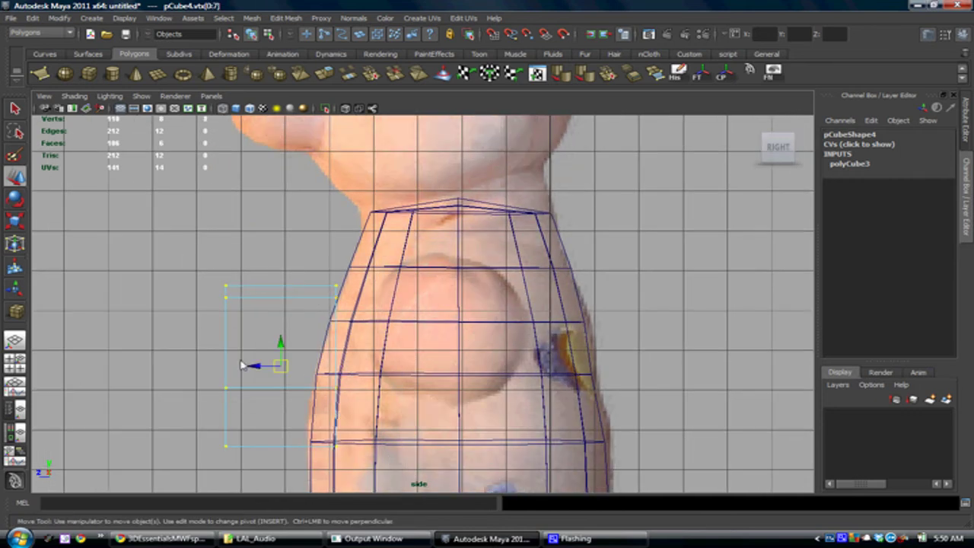
pyautogui.moveTo(240, 365); pyautogui.dragTo(301, 370)
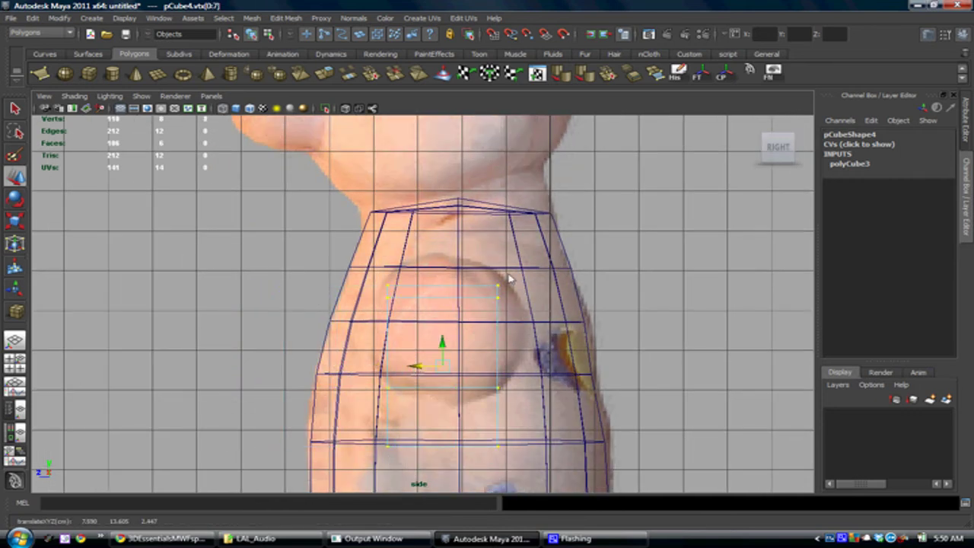
pyautogui.moveTo(456, 272); pyautogui.dragTo(519, 490)
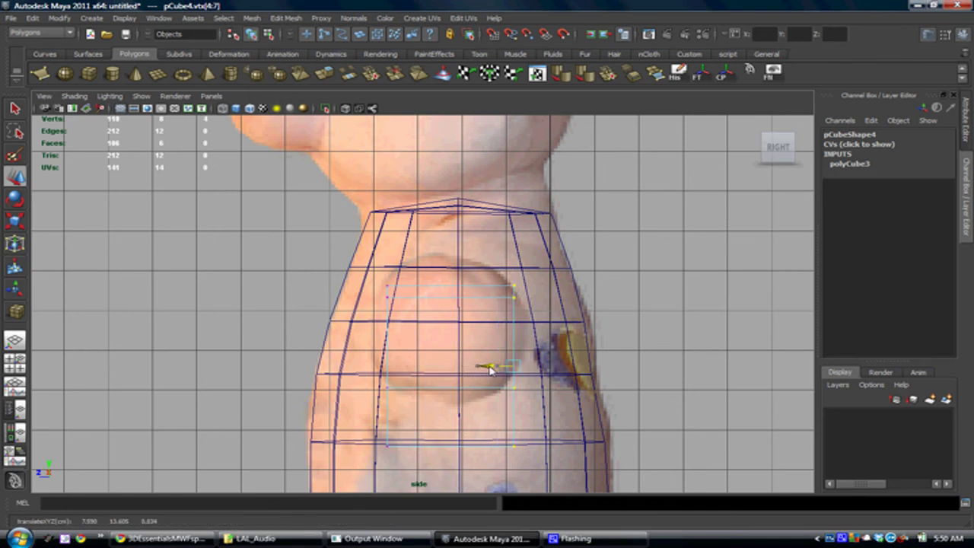
# - Select the arm's shoulder-end vertices and scale them narrower where they meet the torso
pyautogui.press('space')
pyautogui.press('space')
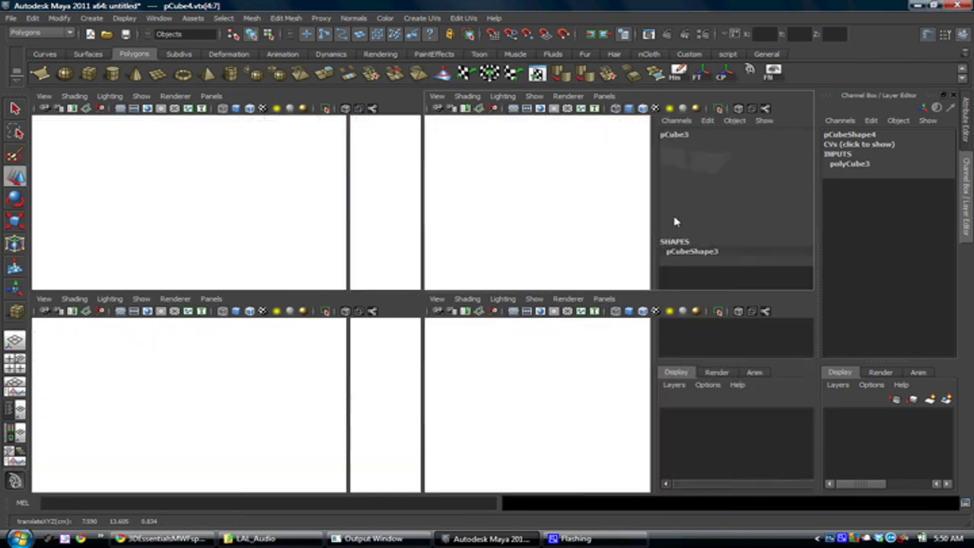
pyautogui.keyDown('alt'); pyautogui.moveTo(608, 227); pyautogui.dragTo(509, 193); pyautogui.keyUp('alt')
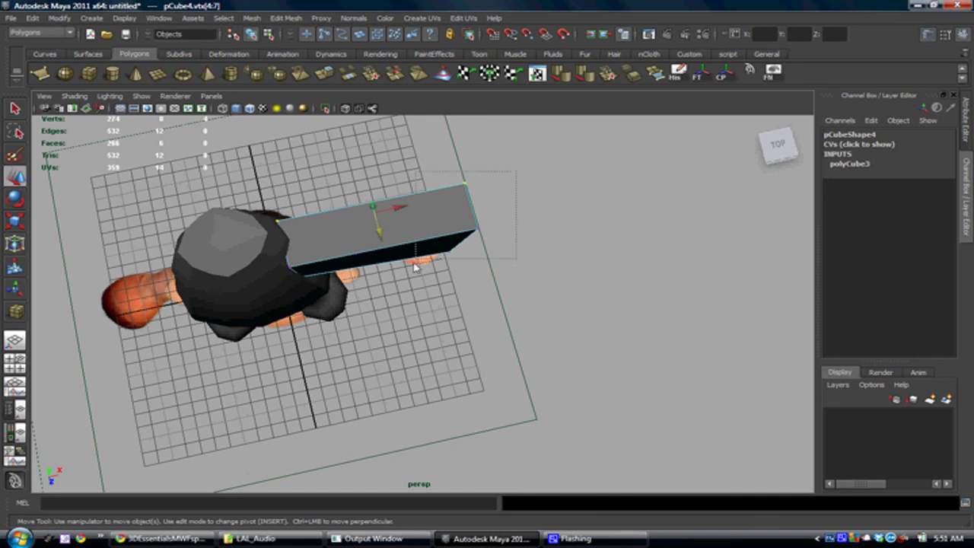
pyautogui.keyDown('alt'); pyautogui.moveTo(414, 276); pyautogui.dragTo(472, 220); pyautogui.keyUp('alt')
pyautogui.moveTo(371, 325); pyautogui.dragTo(369, 323)
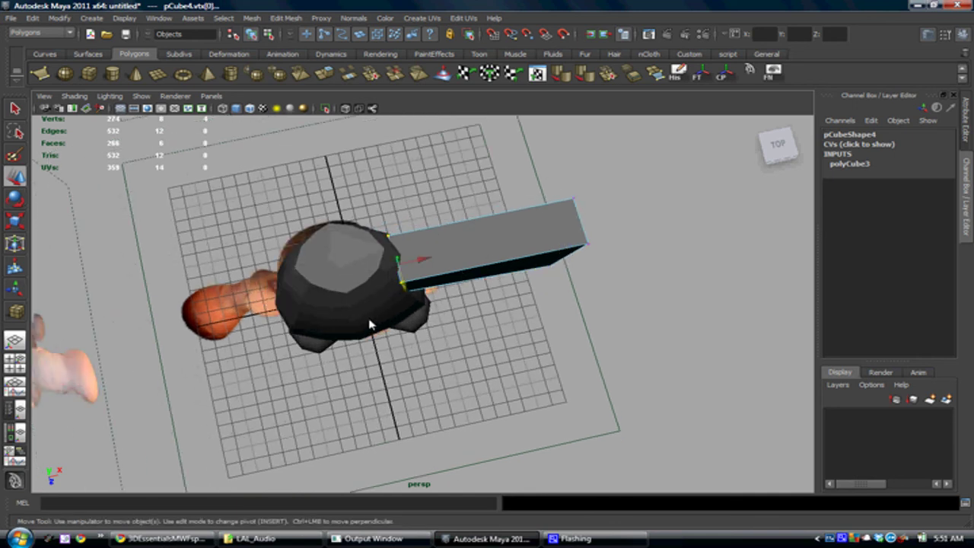
pyautogui.press('r')
pyautogui.moveTo(402, 283); pyautogui.dragTo(388, 323)
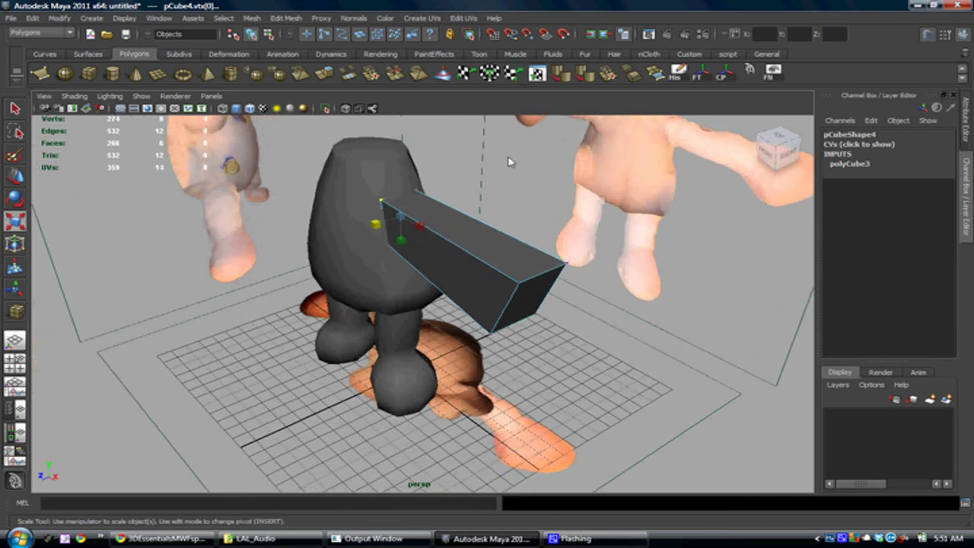
# - Insert two lengthwise edge loops along the arm and one crosswise loop at the wrist
pyautogui.keyDown('shift'); pyautogui.moveTo(459, 205); pyautogui.dragTo(523, 283, button='right'); pyautogui.keyUp('shift')
pyautogui.moveTo(536, 282); pyautogui.dragTo(552, 263)
pyautogui.press('space')
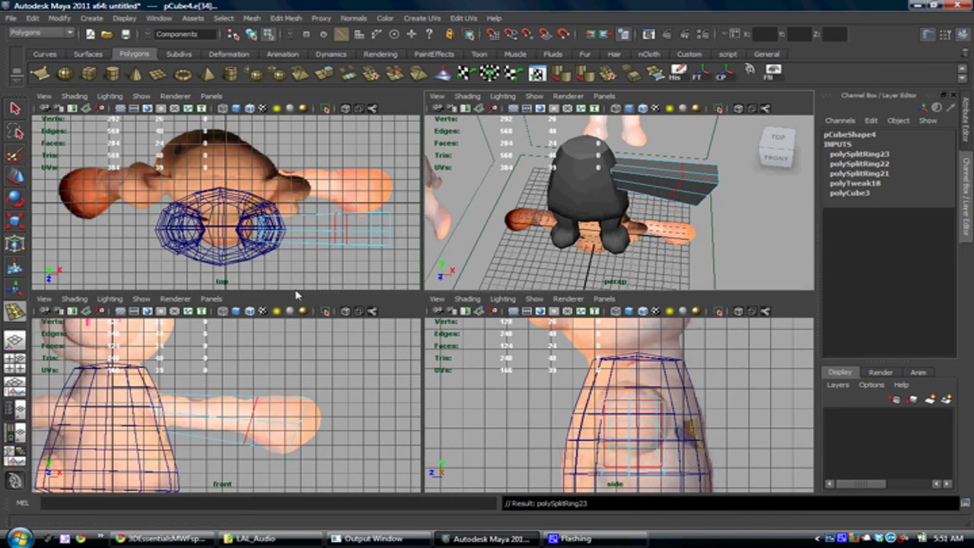
# - Scale the wrist edge loop down and raise it to match the reference arm's outline in the front view
pyautogui.press('r')
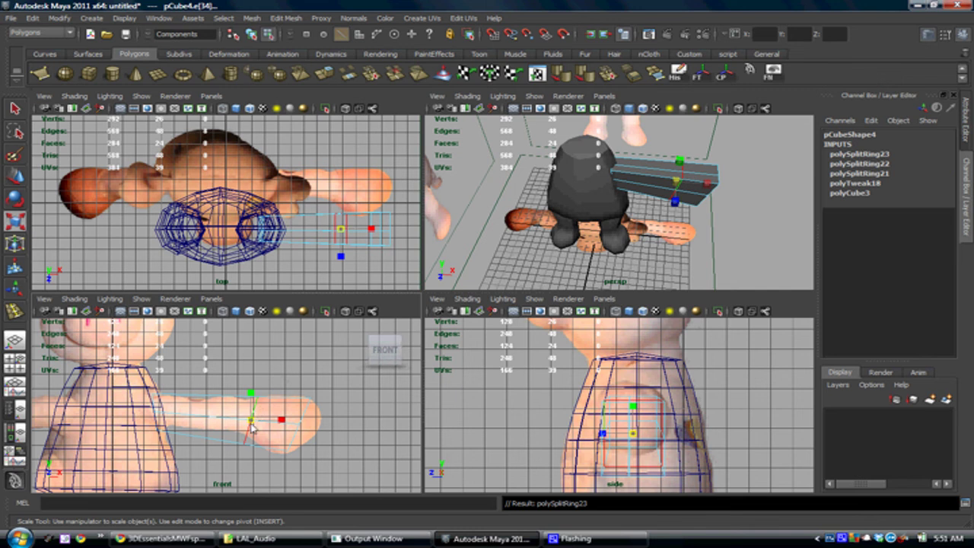
pyautogui.press('w')
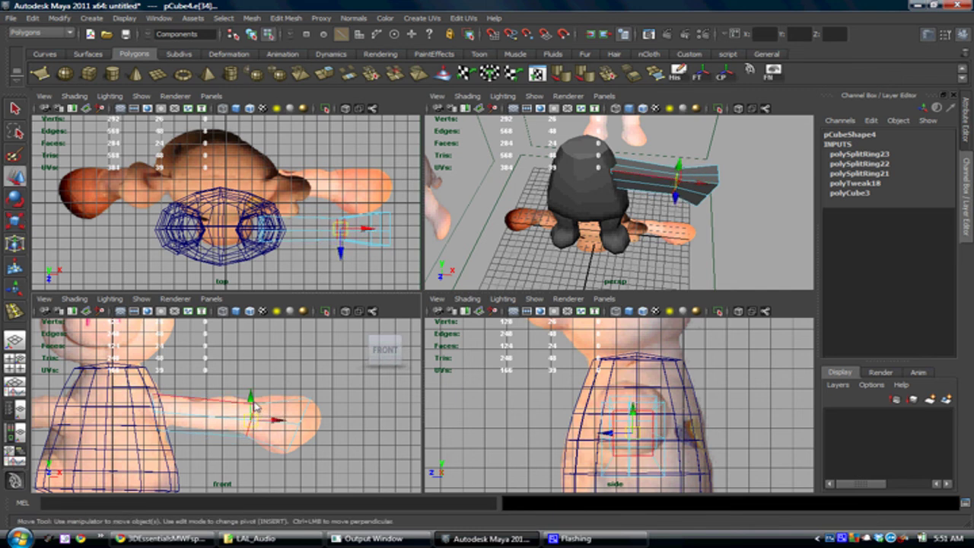
pyautogui.moveTo(253, 401); pyautogui.dragTo(253, 395)
# - Insert a crosswise edge loop between the shoulder and wrist and make it ready for scaling
pyautogui.keyDown('alt'); pyautogui.moveTo(213, 396); pyautogui.dragTo(241, 383, button='middle'); pyautogui.keyUp('alt')
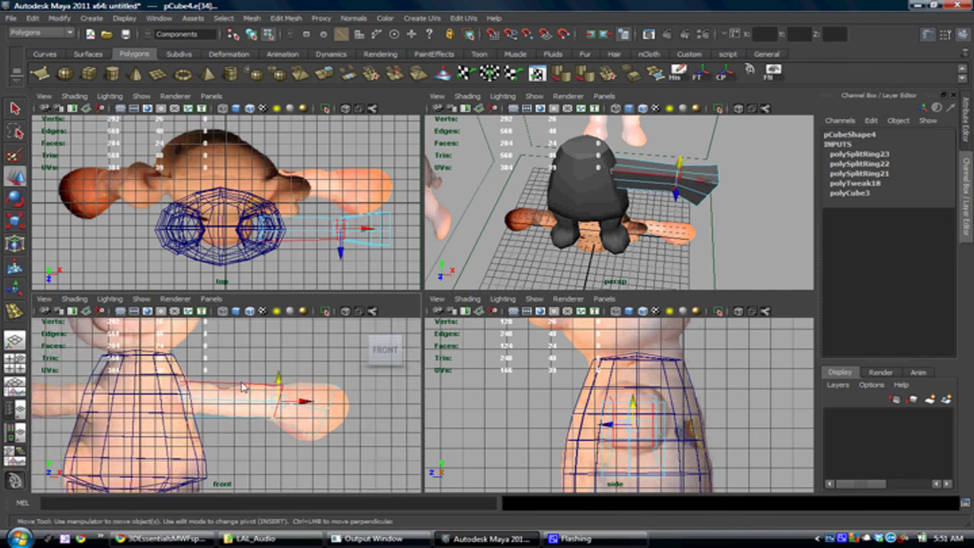
pyautogui.press('y')
pyautogui.moveTo(217, 385); pyautogui.dragTo(229, 388)
pyautogui.press('r')
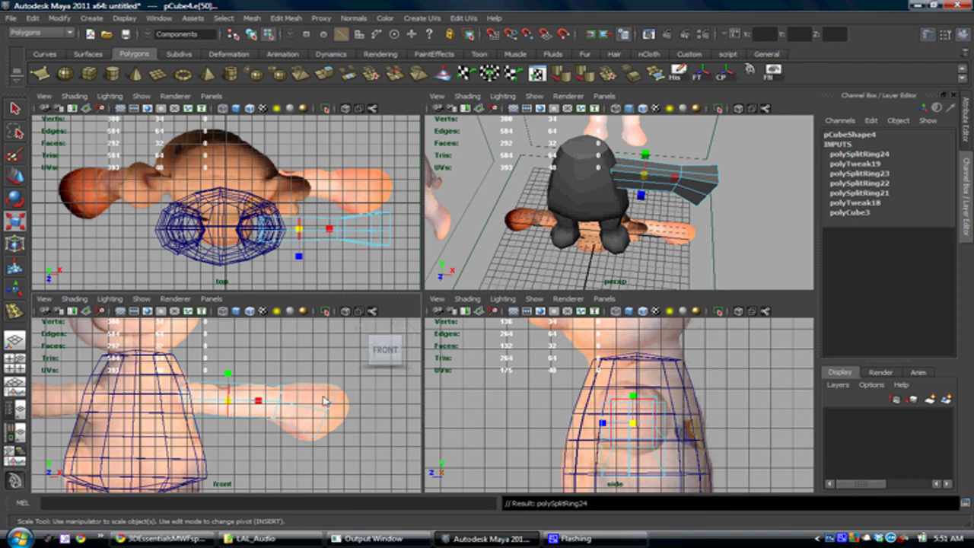
pyautogui.rightClick(841, 538)
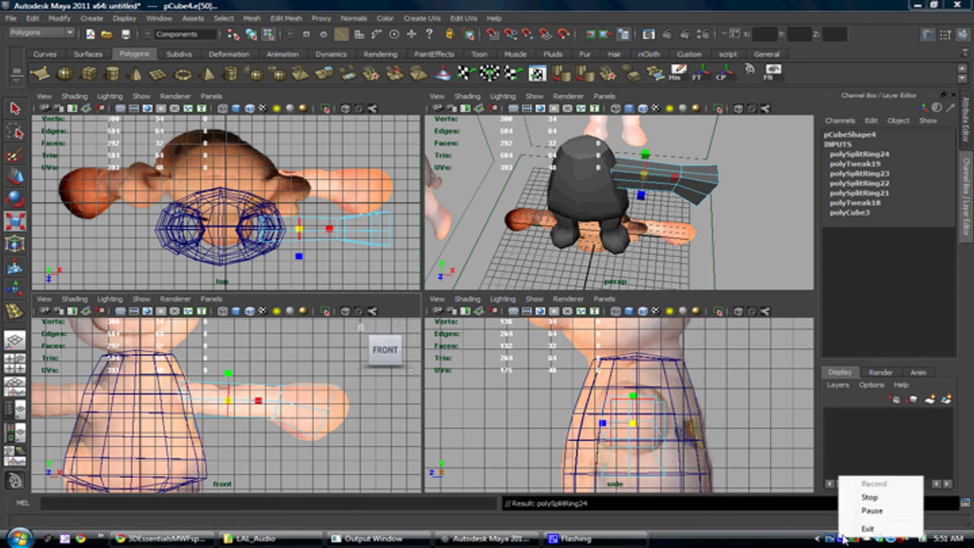
pyautogui.click(875, 510)
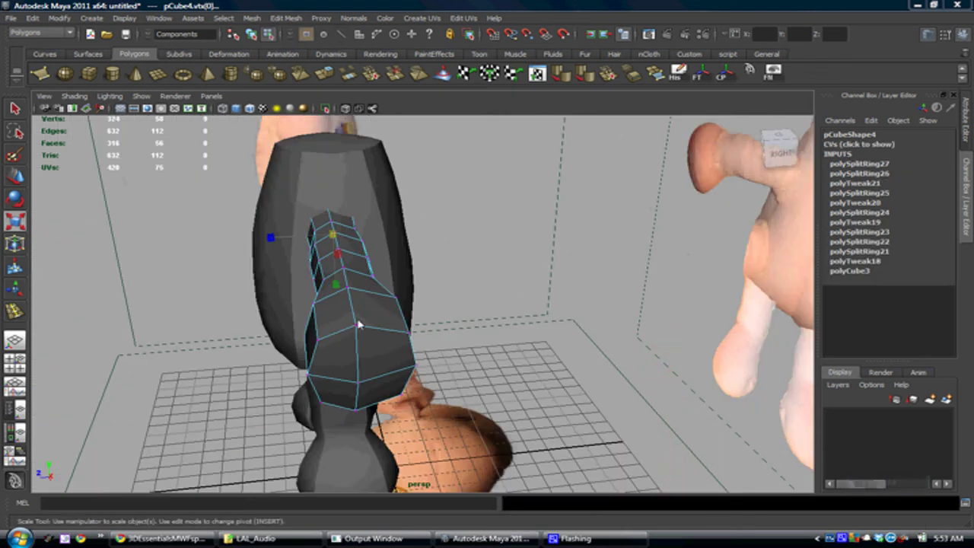
# - Examine the arm in smoothed preview and return it to the unsmoothed display
pyautogui.keyDown('alt'); pyautogui.moveTo(359, 325); pyautogui.dragTo(462, 318); pyautogui.keyUp('alt')
pyautogui.keyDown('alt'); pyautogui.moveTo(462, 318); pyautogui.dragTo(507, 304, button='right'); pyautogui.keyUp('alt')
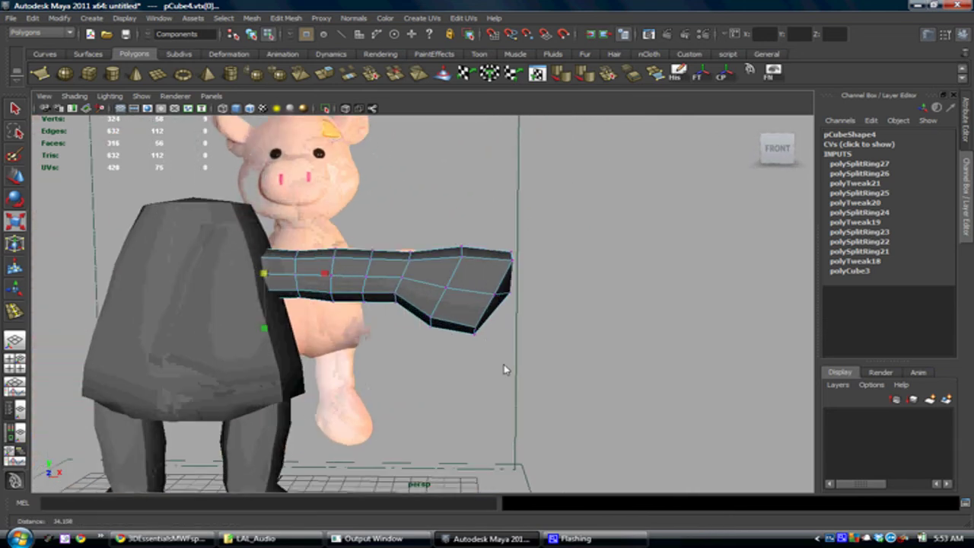
pyautogui.press('3')
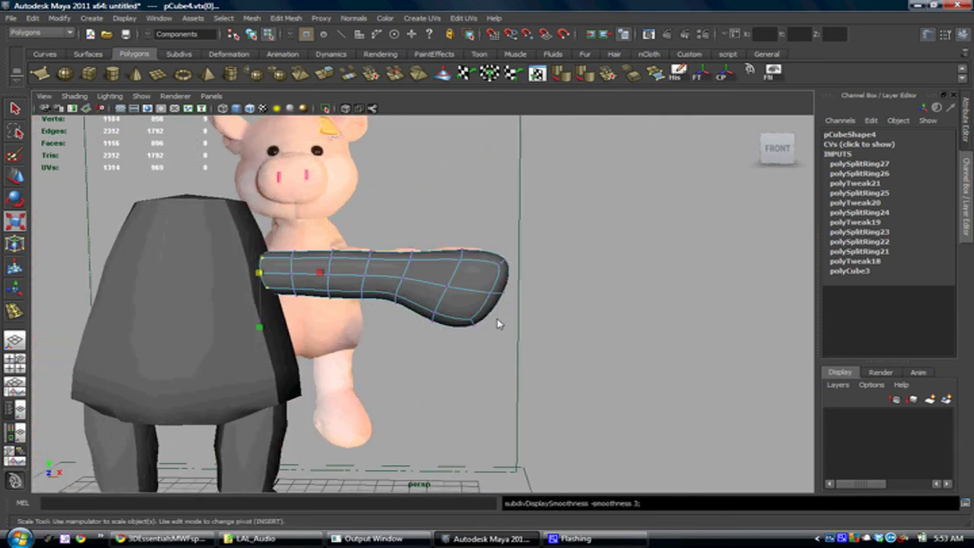
pyautogui.keyDown('alt'); pyautogui.moveTo(480, 262); pyautogui.dragTo(532, 246); pyautogui.keyUp('alt')
pyautogui.press('1')
# - Move the upper and lower vertices at the hand's end along X to round its front outline
pyautogui.keyDown('alt'); pyautogui.moveTo(494, 284); pyautogui.dragTo(511, 289); pyautogui.keyUp('alt')
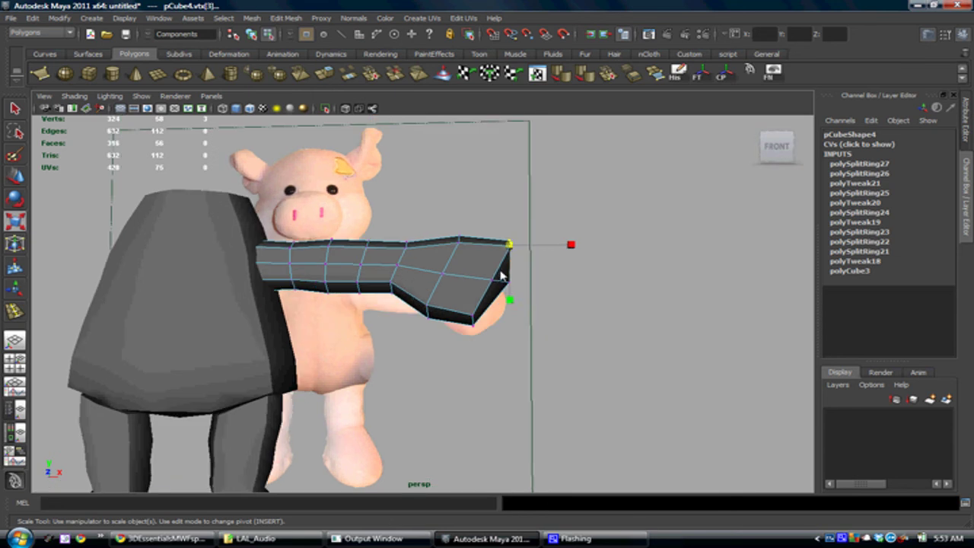
pyautogui.press('w')
pyautogui.moveTo(522, 255)
pyautogui.keyDown('alt'); pyautogui.mouseDown()
pyautogui.moveTo(492, 276)
pyautogui.moveTo(449, 268)
pyautogui.moveTo(462, 267)
pyautogui.mouseUp(); pyautogui.keyUp('alt')
pyautogui.keyDown('alt'); pyautogui.moveTo(462, 268); pyautogui.dragTo(512, 323); pyautogui.keyUp('alt')
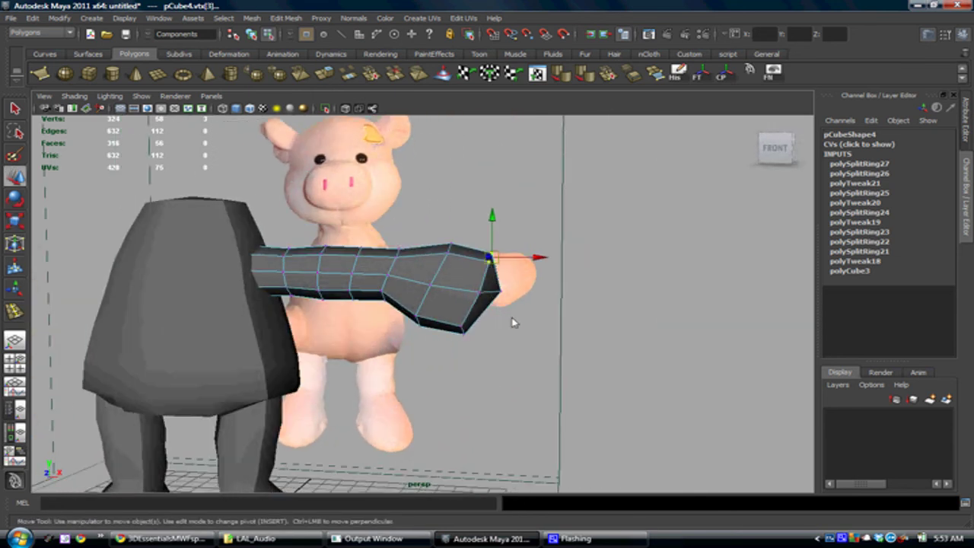
pyautogui.moveTo(440, 349); pyautogui.dragTo(462, 269)
pyautogui.keyDown('alt'); pyautogui.moveTo(496, 308); pyautogui.dragTo(415, 436); pyautogui.keyUp('alt')
pyautogui.keyDown('alt'); pyautogui.moveTo(416, 437); pyautogui.dragTo(453, 380, button='middle'); pyautogui.keyUp('alt')
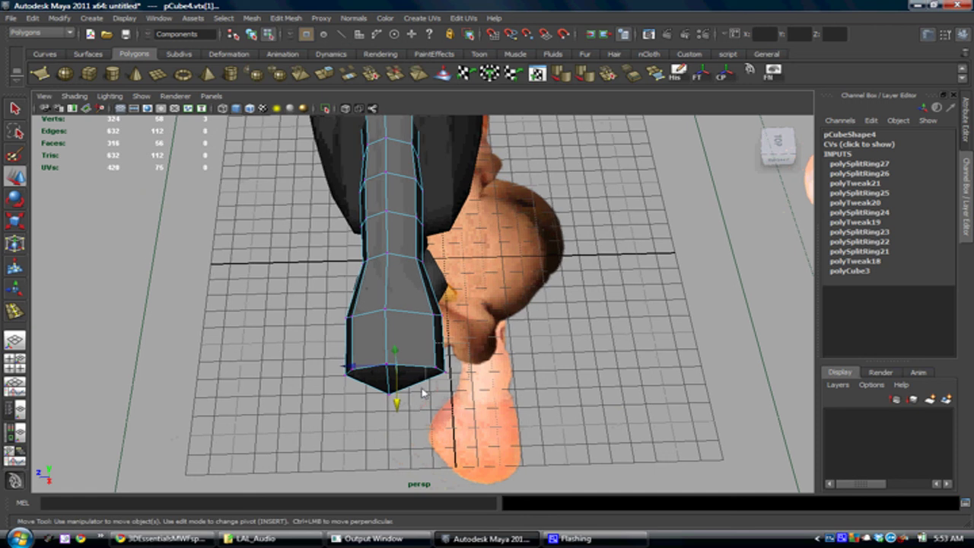
# - Pull the hand's end vertices inward on both sides and widen one side of the loop behind them
pyautogui.click(449, 373)
pyautogui.click(408, 369)
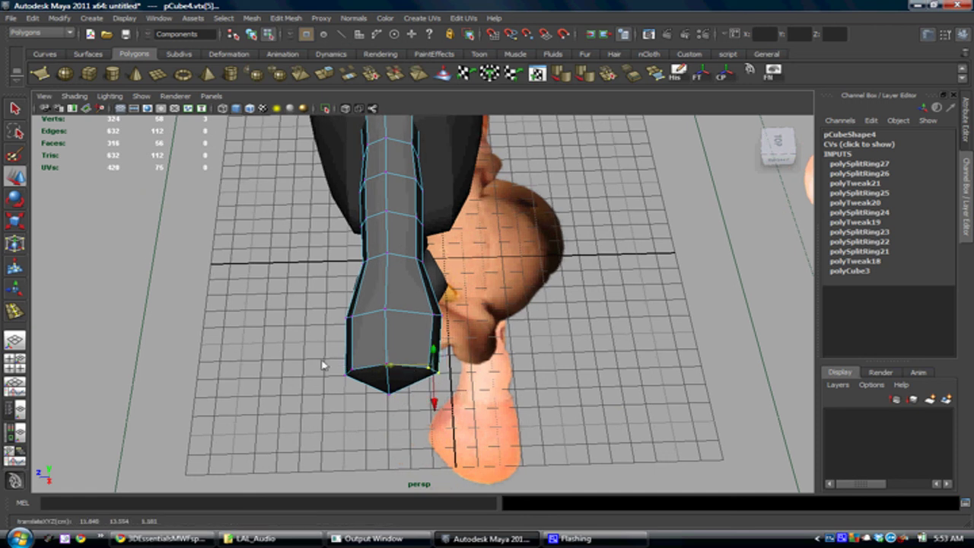
pyautogui.moveTo(373, 397); pyautogui.dragTo(462, 314)
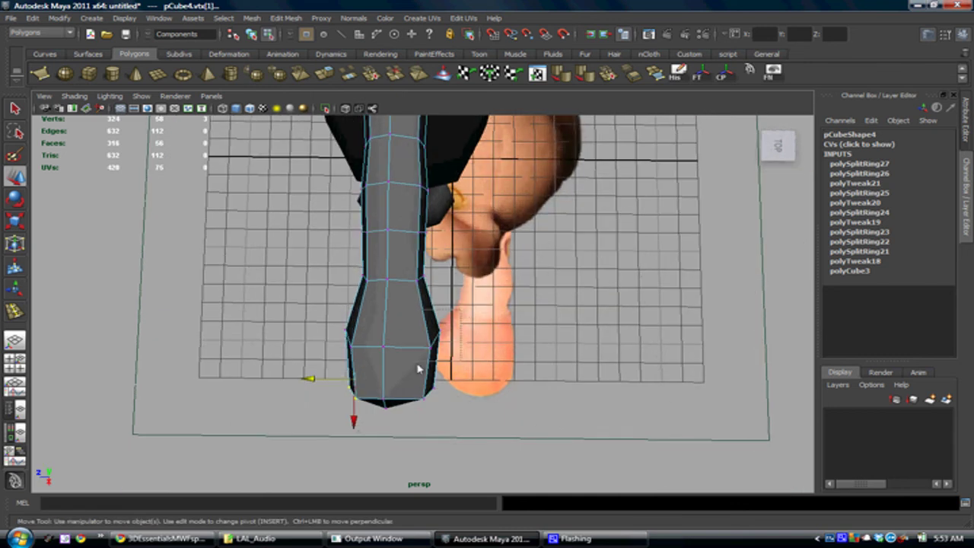
pyautogui.moveTo(415, 346); pyautogui.dragTo(403, 341)
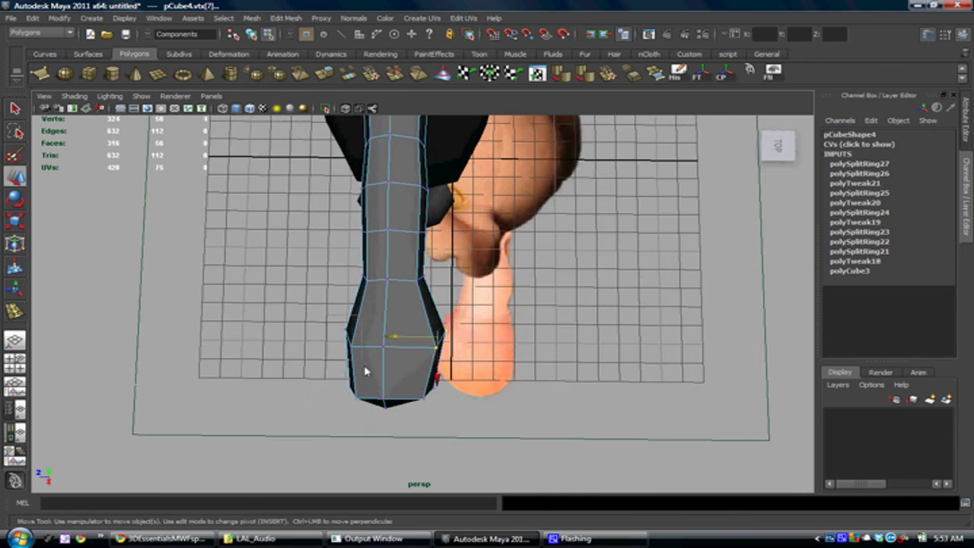
# - Check the reshaped hand in smoothed preview and switch back to the unsmoothed mesh
pyautogui.press('3')
pyautogui.keyDown('alt'); pyautogui.moveTo(331, 348); pyautogui.dragTo(495, 311); pyautogui.keyUp('alt')
pyautogui.press('1')
pyautogui.press('1')
pyautogui.press('3')
pyautogui.press('1')
# - Insert another edge loop near the hand's end and scale the end's border edges to round the tip
pyautogui.press('y')
pyautogui.press('w')
pyautogui.doubleClick(482, 320)
pyautogui.press('r')
pyautogui.keyDown('alt'); pyautogui.moveTo(457, 342); pyautogui.dragTo(450, 288); pyautogui.keyUp('alt')
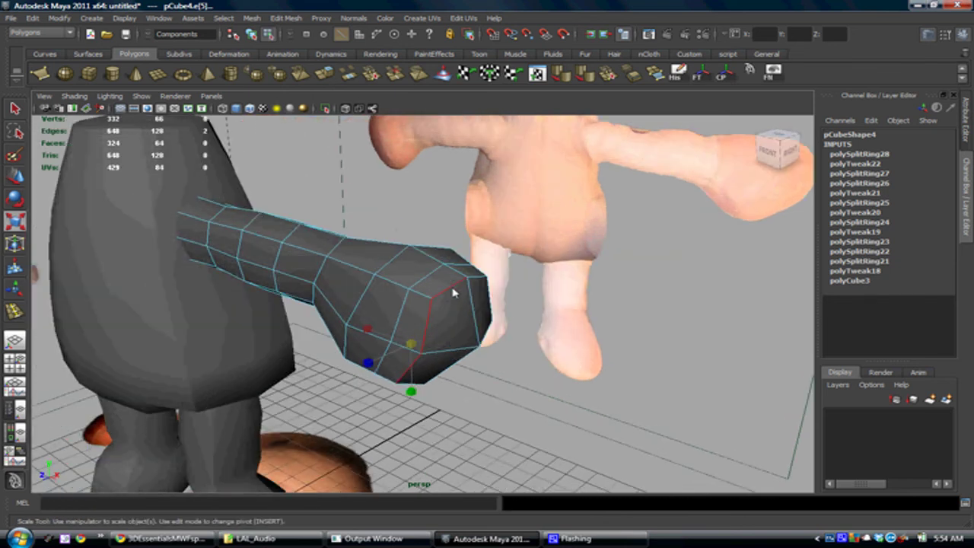
pyautogui.keyDown('alt'); pyautogui.moveTo(370, 308); pyautogui.dragTo(358, 266); pyautogui.keyUp('alt')
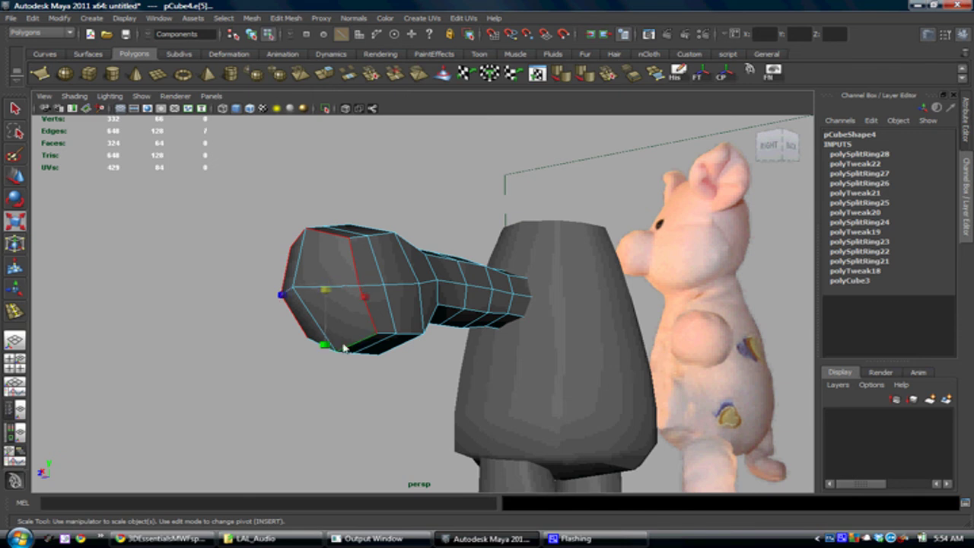
pyautogui.keyDown('alt'); pyautogui.moveTo(343, 348); pyautogui.dragTo(469, 382); pyautogui.keyUp('alt')
pyautogui.moveTo(448, 349); pyautogui.dragTo(554, 321)
# - Move the vertex at the hand's tip inward along X to blunt the point, checking the shape in smoothed preview
pyautogui.rightClick(540, 314)
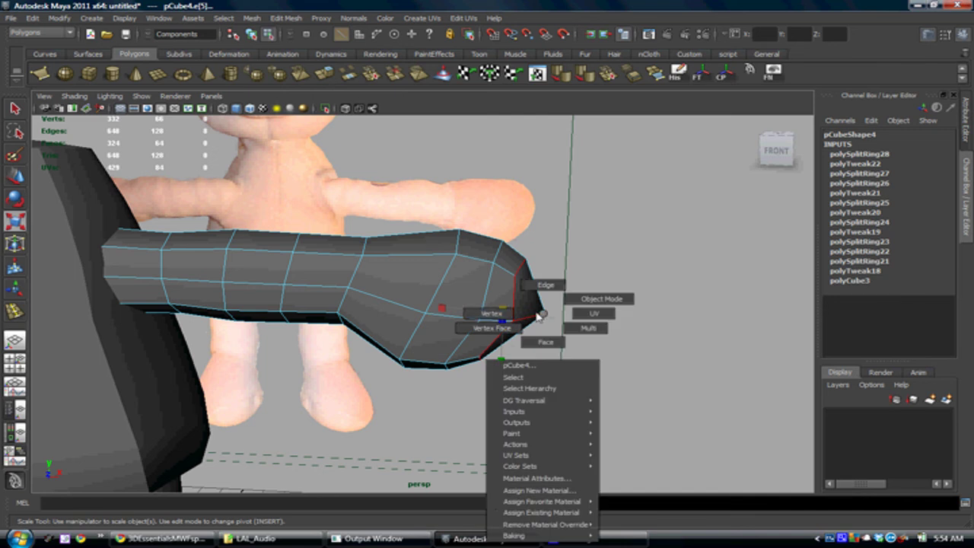
pyautogui.click(491, 312)
pyautogui.click(545, 314)
pyautogui.press('w')
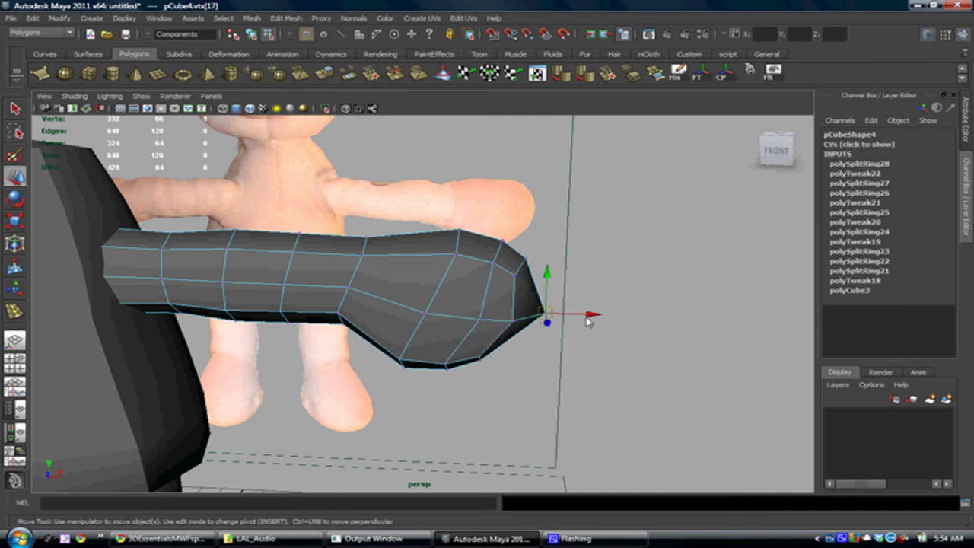
pyautogui.press('3')
pyautogui.press('2')
pyautogui.press('3')
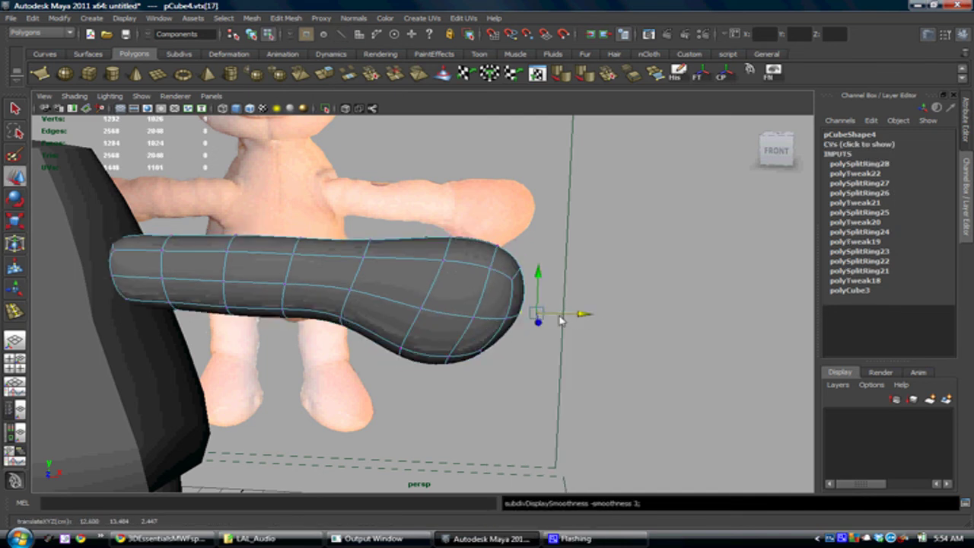
pyautogui.press('1')
pyautogui.moveTo(575, 315); pyautogui.dragTo(567, 315)
pyautogui.press('3')
pyautogui.press('1')
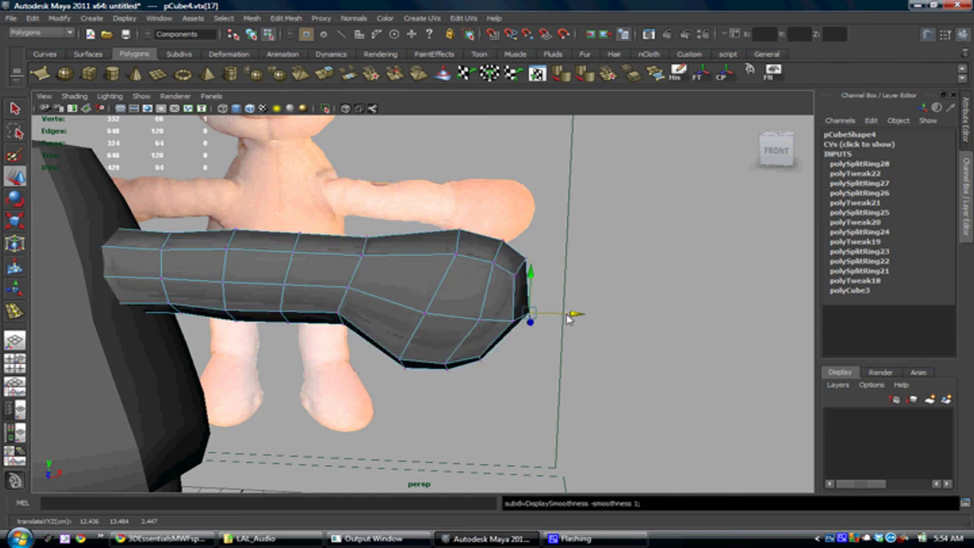
pyautogui.press('3')
pyautogui.press('1')
# - Duplicate the whole arm, move the copy along X to the torso's other side and mirror it with Scale X -1
pyautogui.keyDown('alt'); pyautogui.moveTo(493, 314); pyautogui.dragTo(357, 281); pyautogui.keyUp('alt')
pyautogui.moveTo(357, 282); pyautogui.dragTo(411, 270, button='right')
pyautogui.keyDown('alt'); pyautogui.moveTo(327, 292); pyautogui.dragTo(502, 315); pyautogui.keyUp('alt')
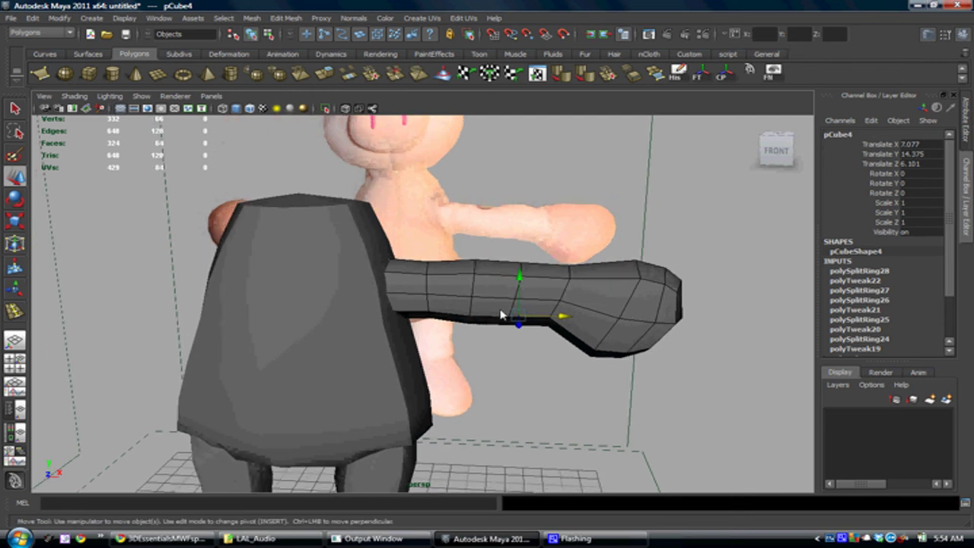
pyautogui.hotkey('ctrl', 'd')
pyautogui.moveTo(569, 318); pyautogui.dragTo(494, 330)
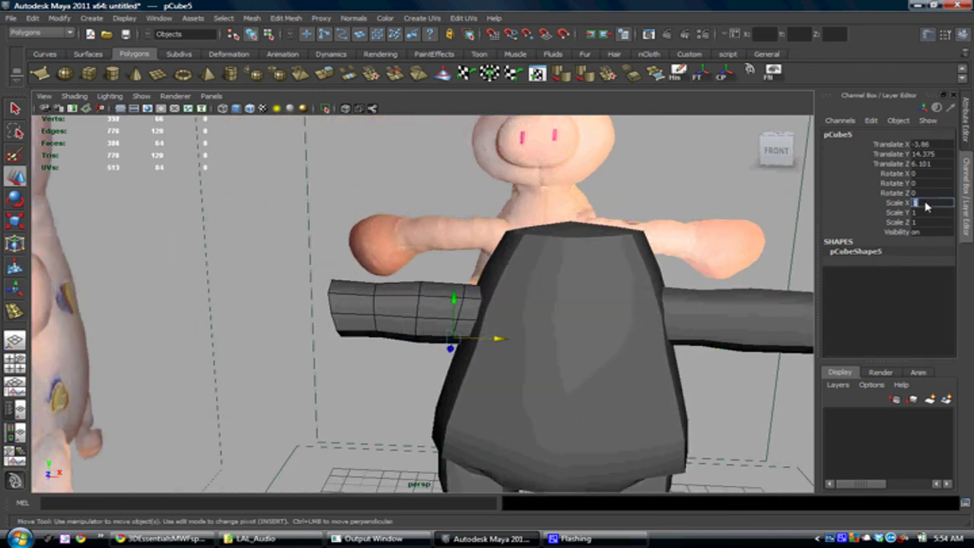
pyautogui.click(925, 206)
pyautogui.write('-1')
pyautogui.press('Return')
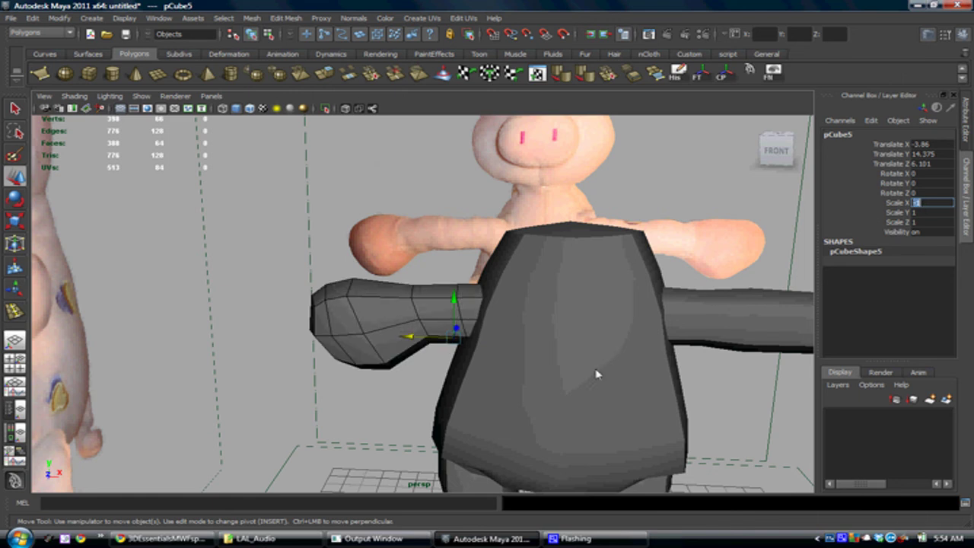
# - Move the mirrored arm outward along X to about -7.725 so it meets the torso's side like the original arm
pyautogui.keyDown('alt'); pyautogui.moveTo(596, 373); pyautogui.dragTo(515, 399); pyautogui.keyUp('alt')
pyautogui.moveTo(435, 357); pyautogui.dragTo(266, 374)
pyautogui.moveTo(302, 369); pyautogui.dragTo(307, 369, button='middle')
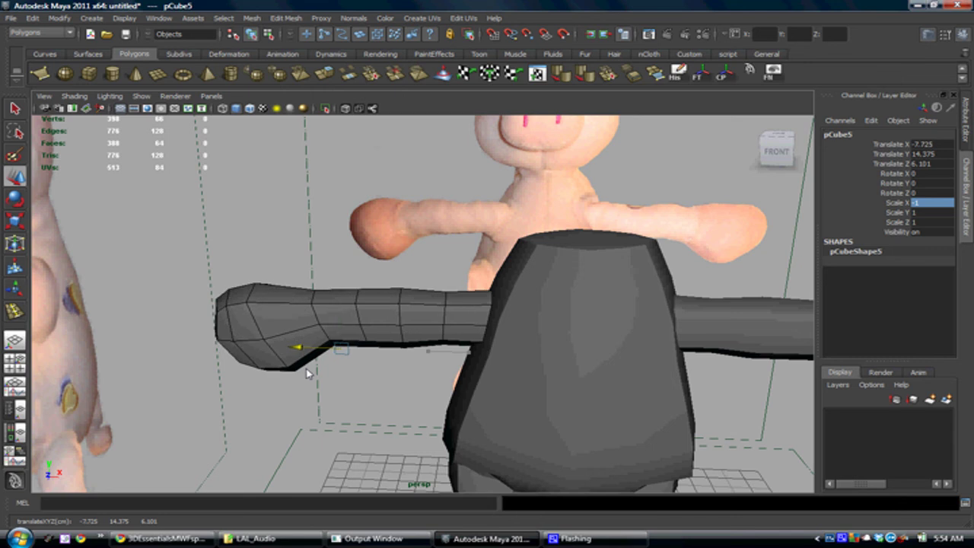
pyautogui.keyDown('alt'); pyautogui.moveTo(774, 332); pyautogui.dragTo(671, 336, button='middle'); pyautogui.keyUp('alt')
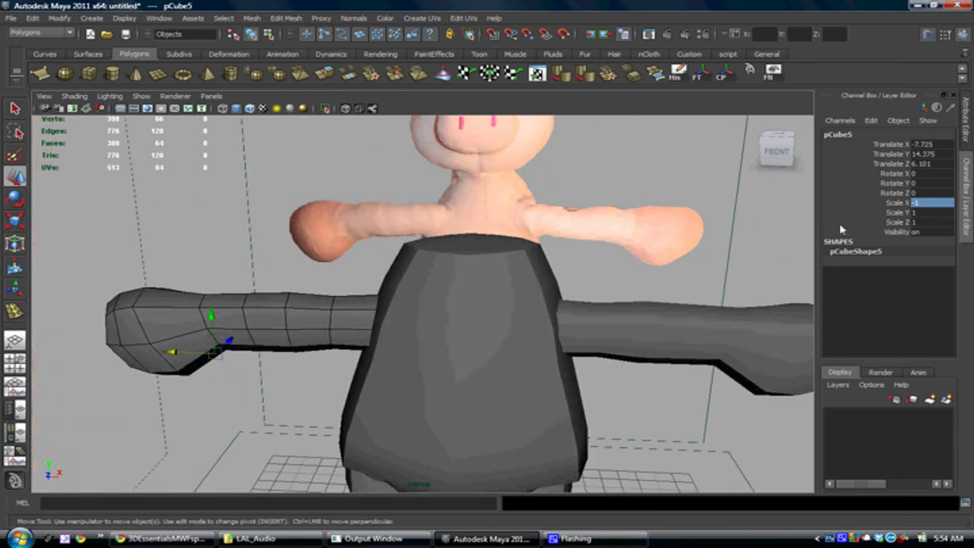
# - Select the torso, legs and both arms together with the reference planes, with the whole figure in view
pyautogui.keyDown('alt'); pyautogui.moveTo(612, 270); pyautogui.dragTo(472, 296); pyautogui.keyUp('alt')
pyautogui.keyDown('alt'); pyautogui.moveTo(472, 297); pyautogui.dragTo(499, 357, button='right'); pyautogui.keyUp('alt')
pyautogui.keyDown('alt'); pyautogui.moveTo(499, 357); pyautogui.dragTo(554, 260); pyautogui.keyUp('alt')
pyautogui.moveTo(351, 404); pyautogui.dragTo(335, 417)
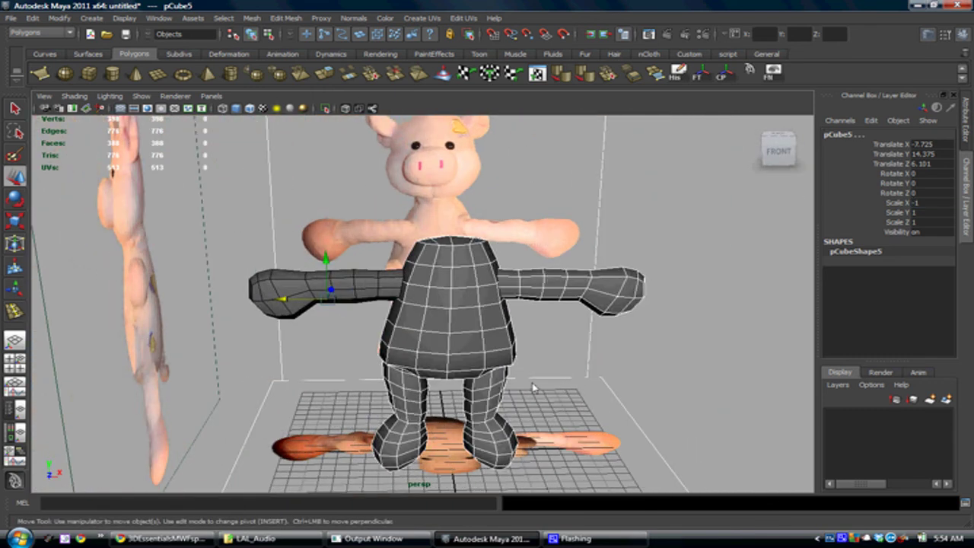
pyautogui.keyDown('alt'); pyautogui.moveTo(532, 388); pyautogui.dragTo(563, 376); pyautogui.keyUp('alt')
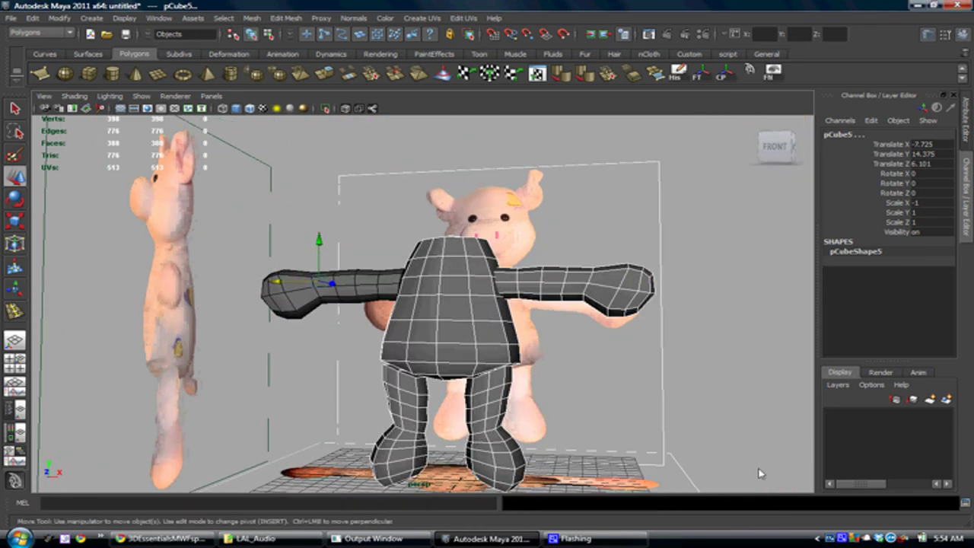